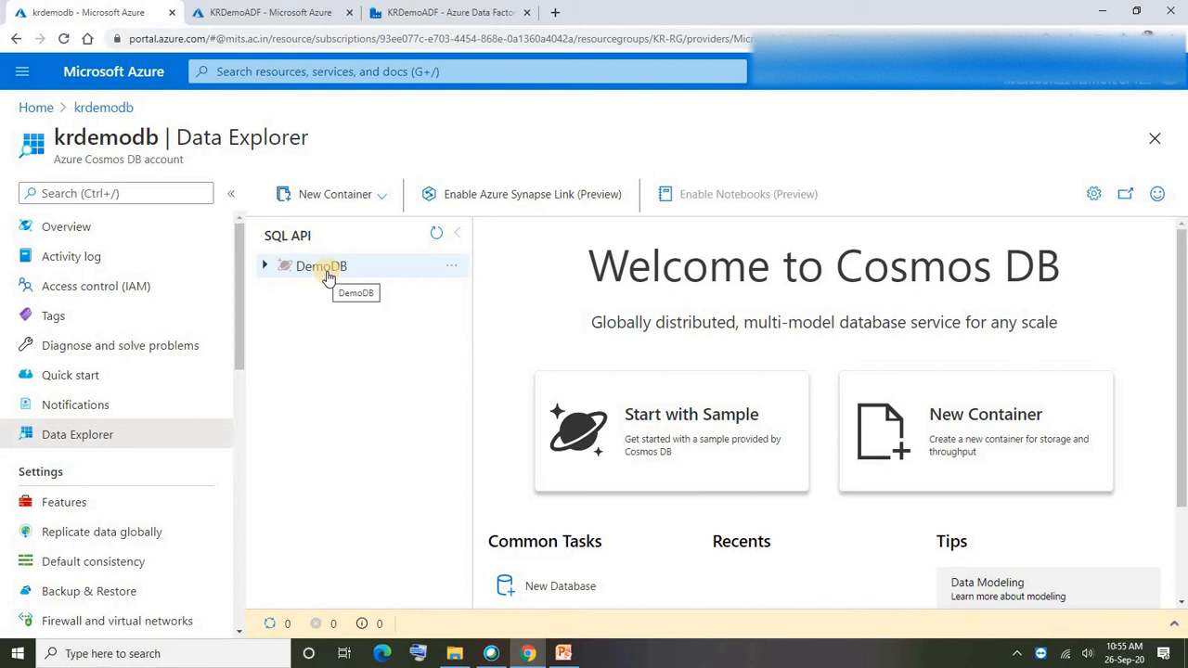
# Step: Expand the DemoDB database and its Address container to examine what they contain
pyautogui.click(265, 268)
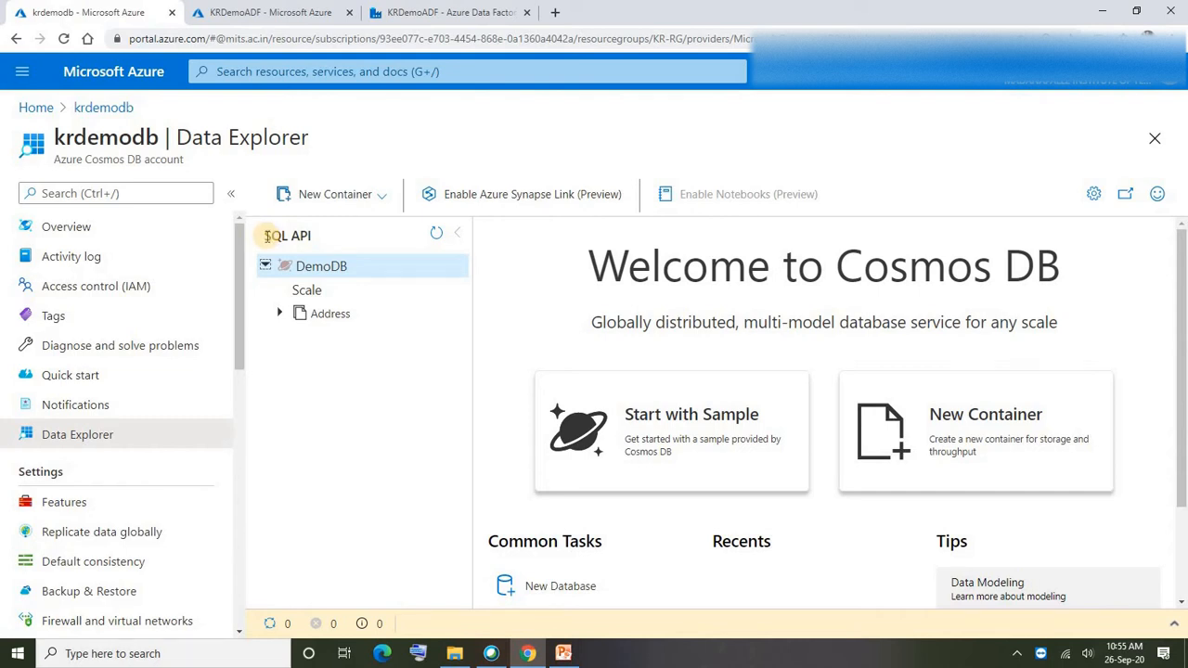
pyautogui.click(311, 268)
pyautogui.click(315, 269)
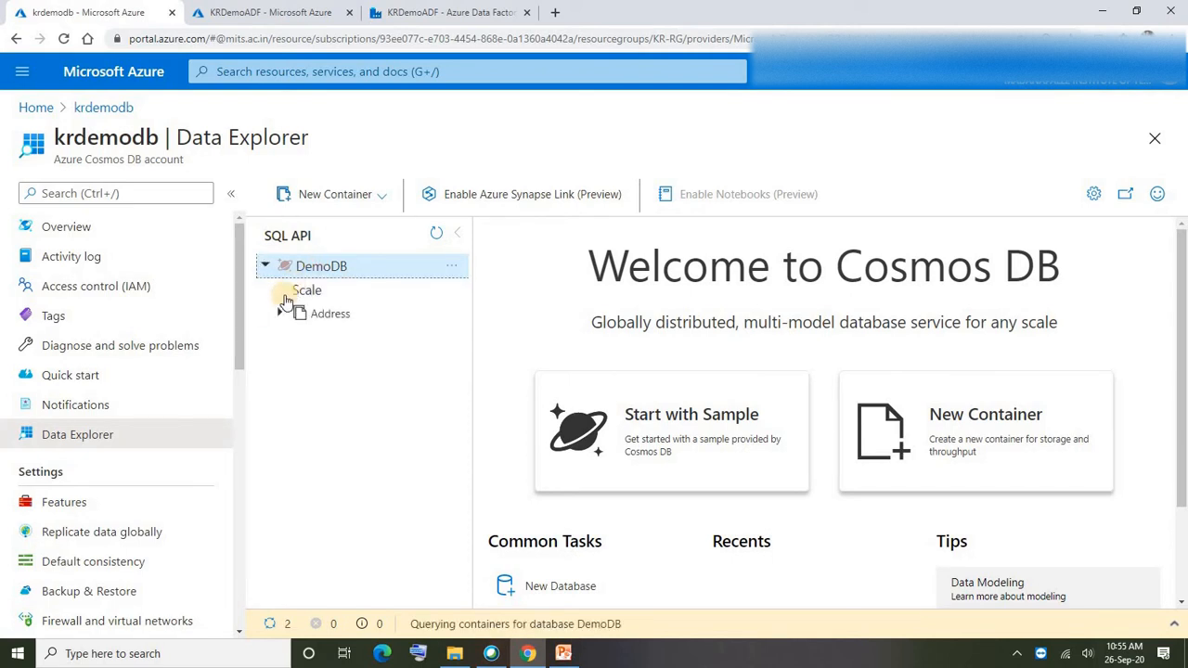
pyautogui.click(329, 315)
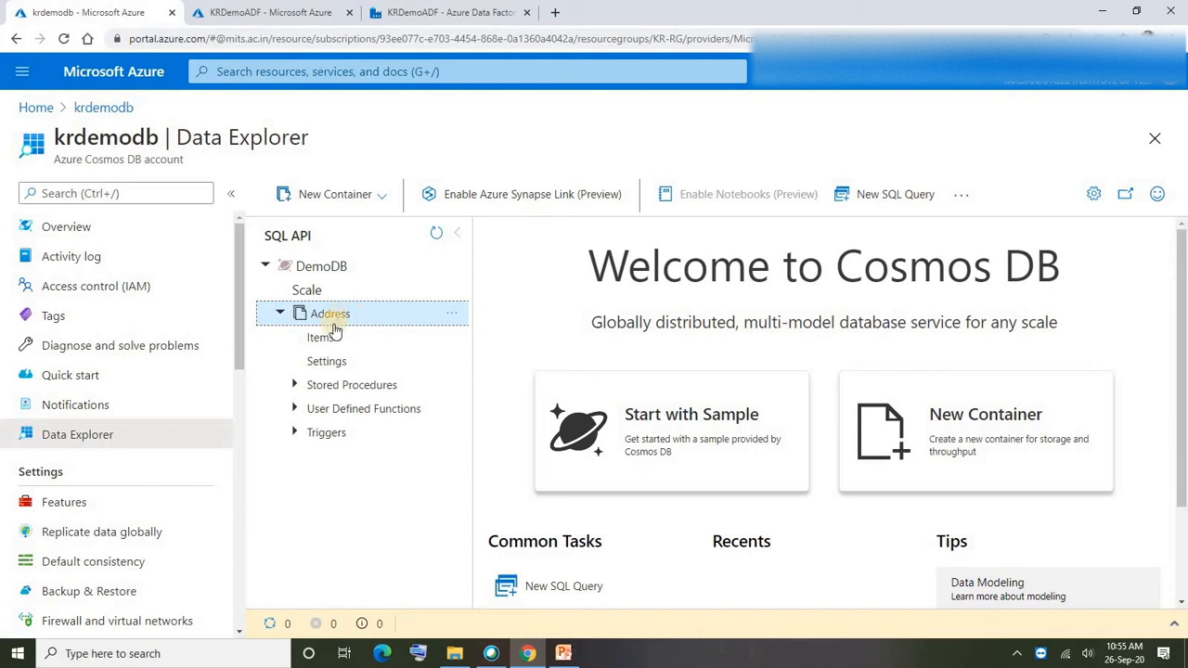
pyautogui.click(320, 342)
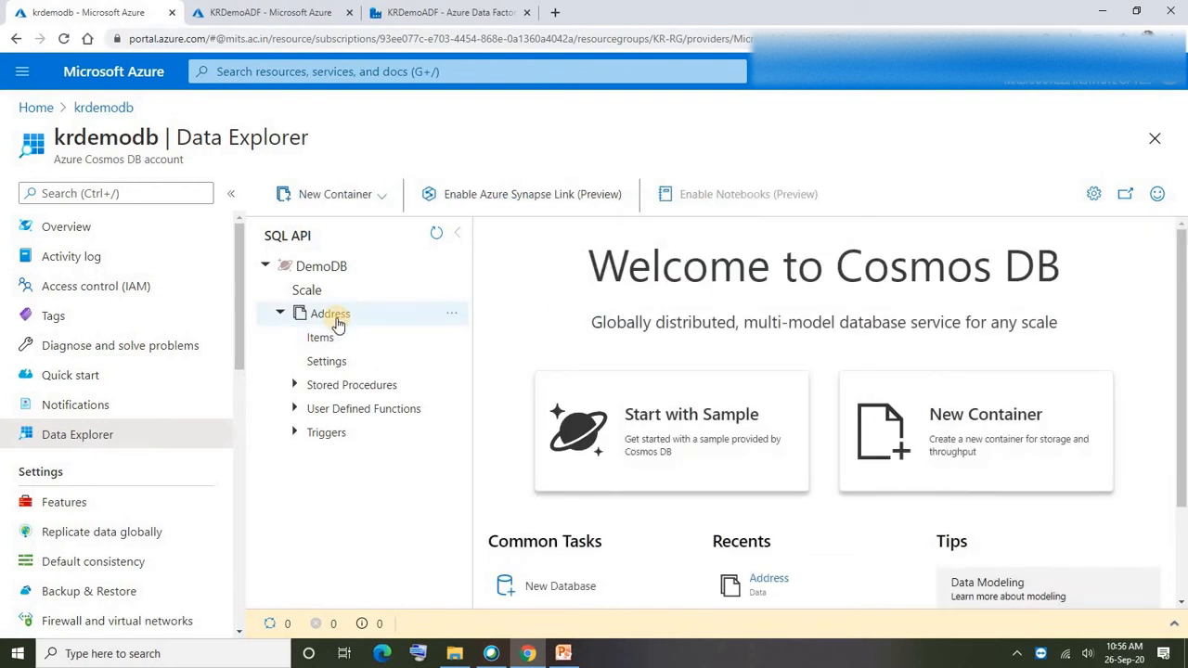
# Step: Open a new SQL query on the Address container and execute SELECT * FROM c to check its data
pyautogui.click(337, 323)
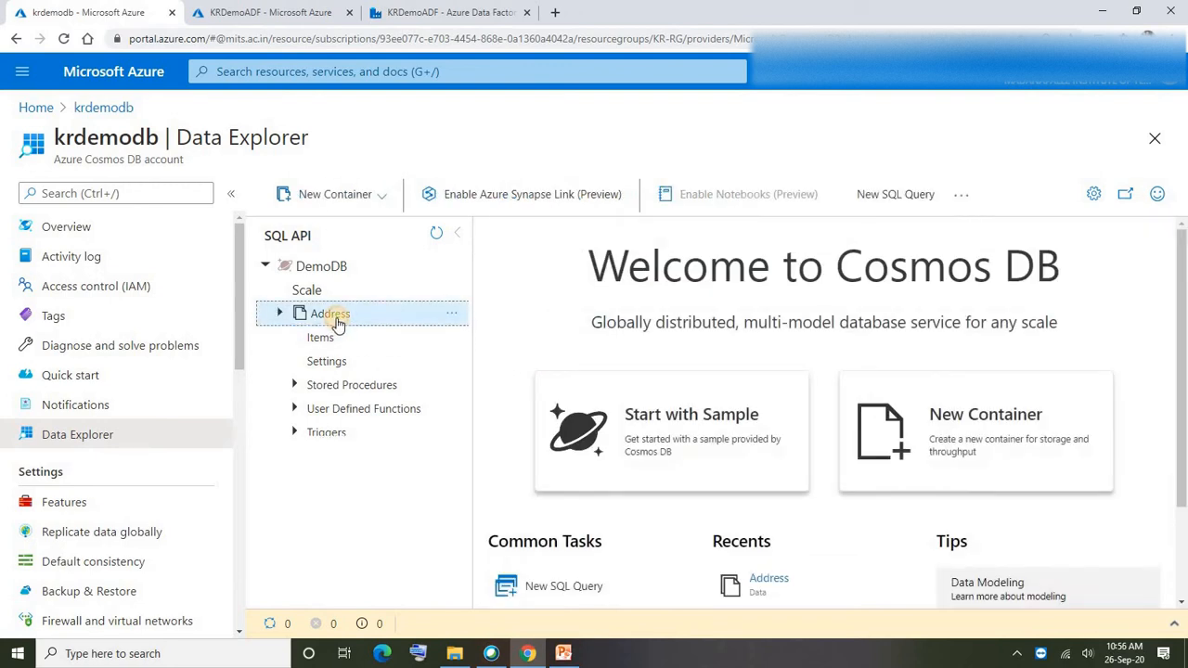
pyautogui.click(883, 202)
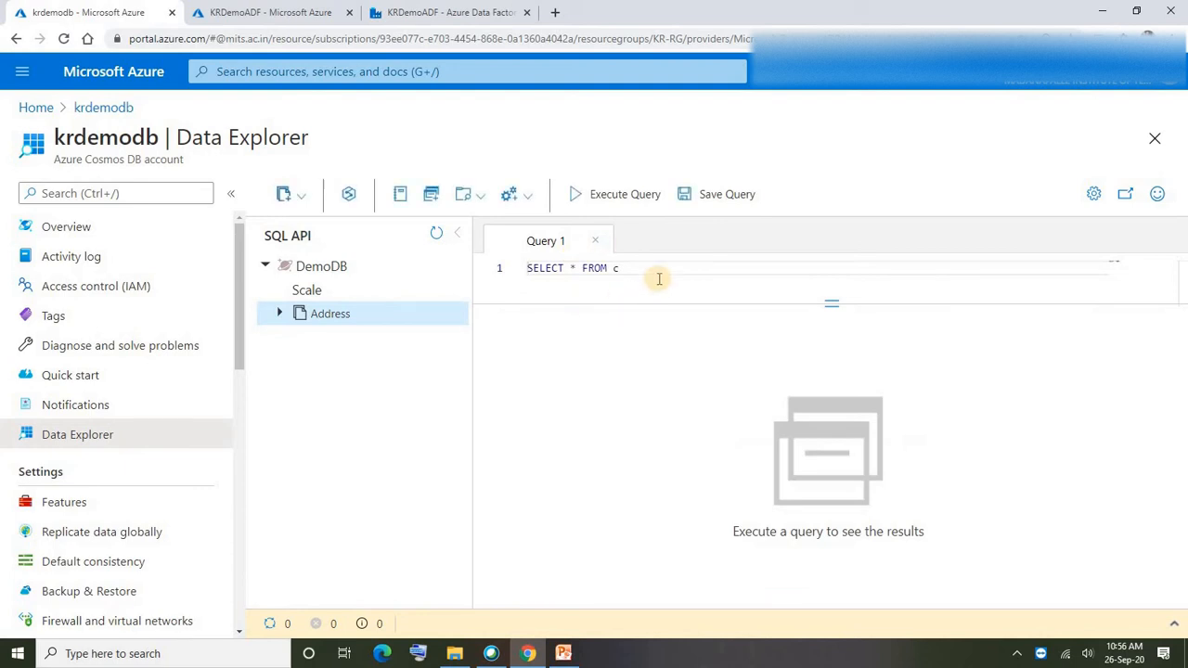
pyautogui.moveTo(649, 268); pyautogui.dragTo(517, 271)
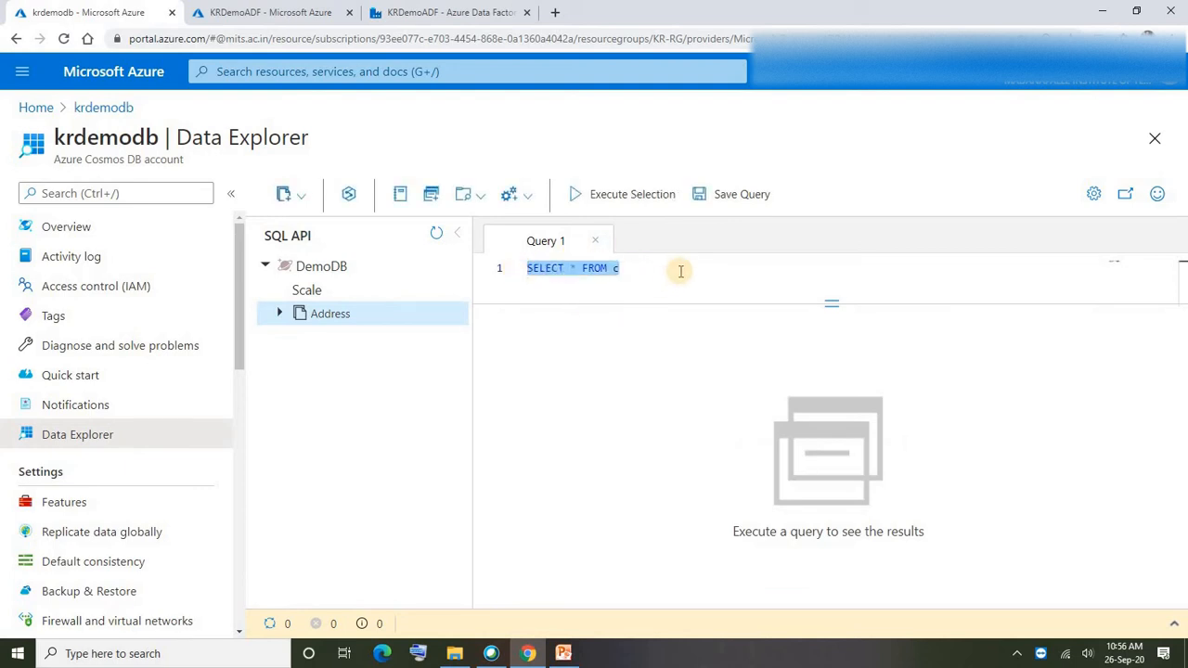
pyautogui.click(640, 269)
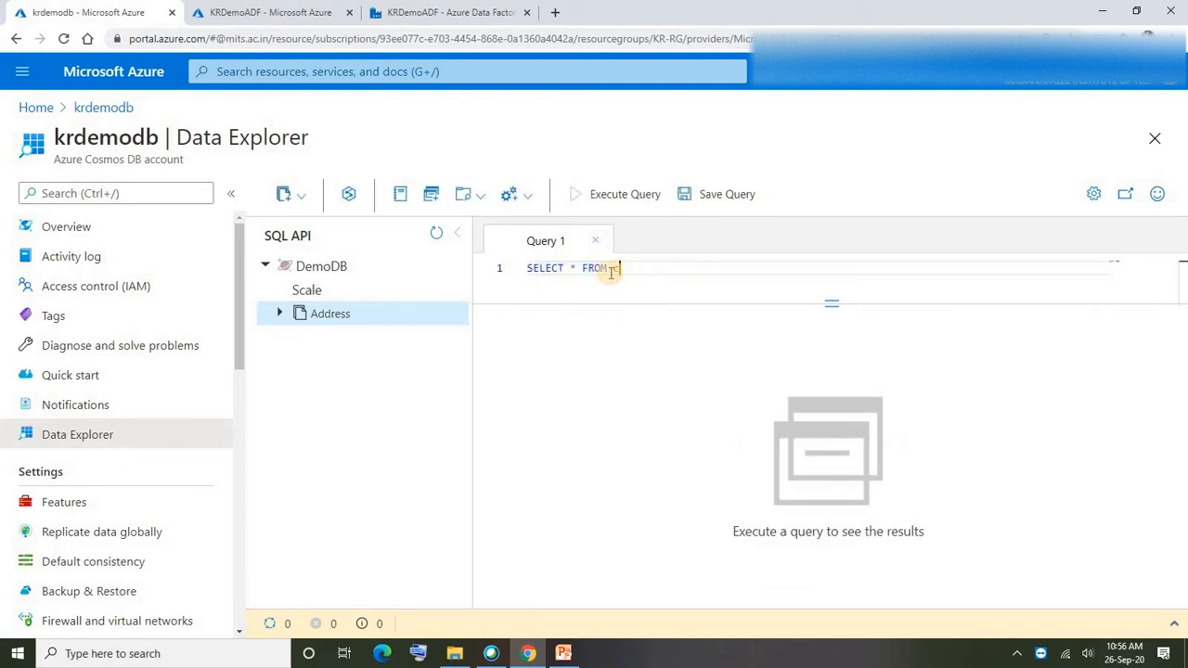
pyautogui.click(577, 195)
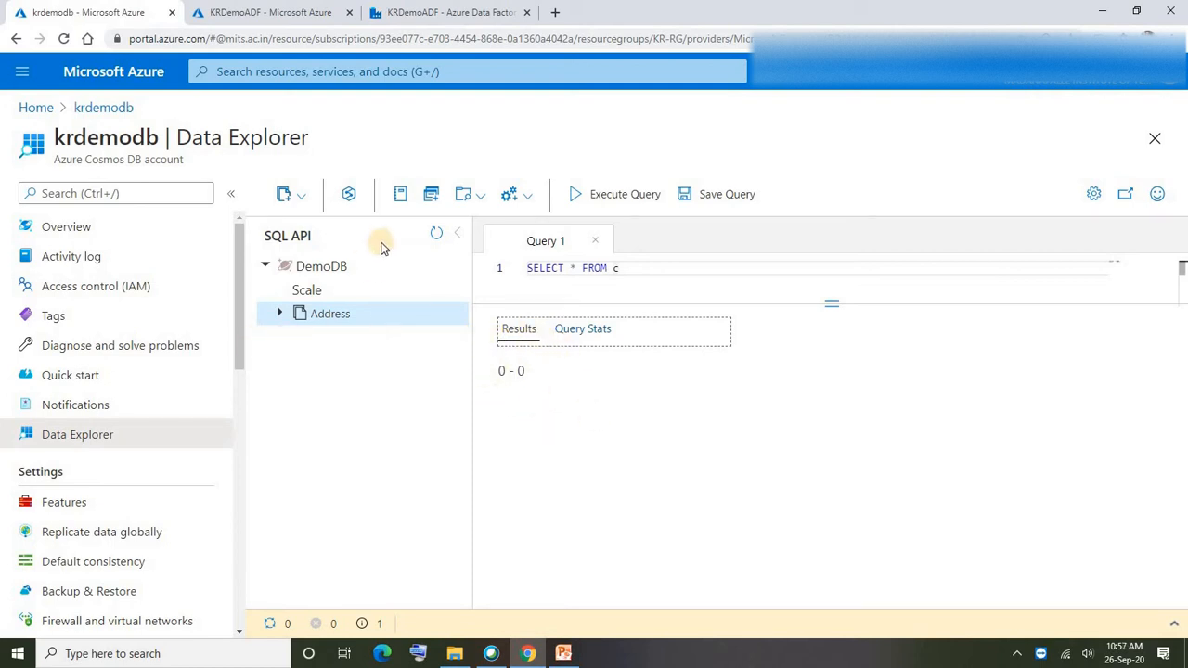
pyautogui.click(411, 390)
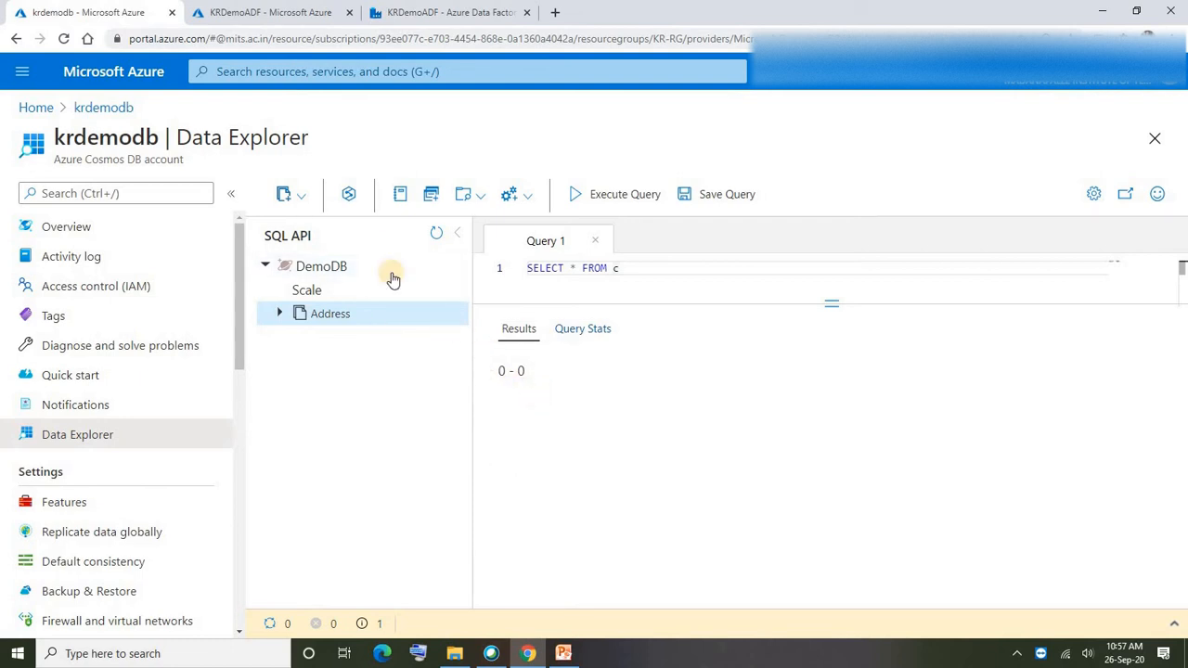
# Step: Return to the portal home and open the list of tables in the kradls storage account
pyautogui.click(35, 107)
pyautogui.click(129, 339)
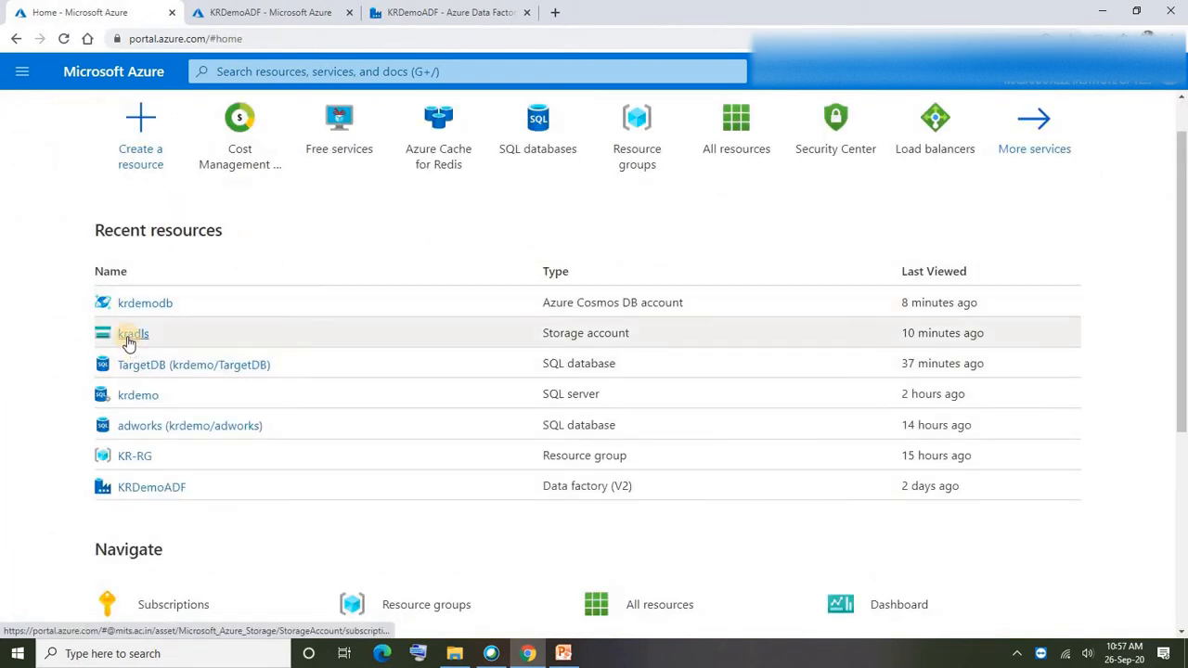
pyautogui.click(129, 339)
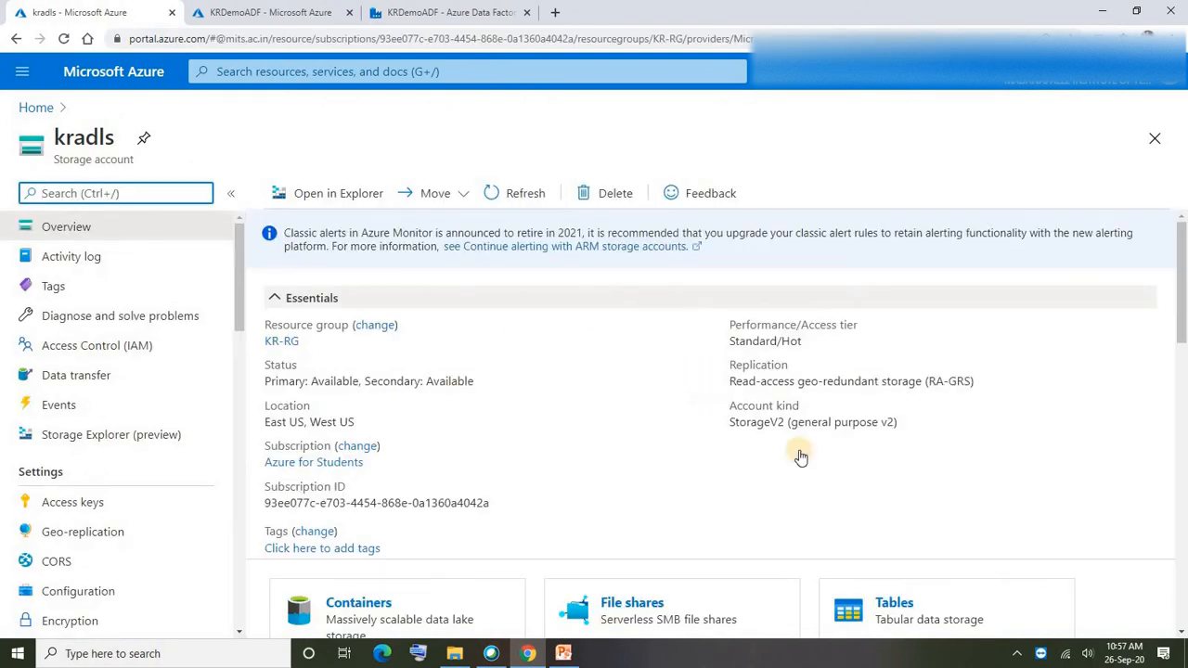
pyautogui.scroll(-2, 711, 397)
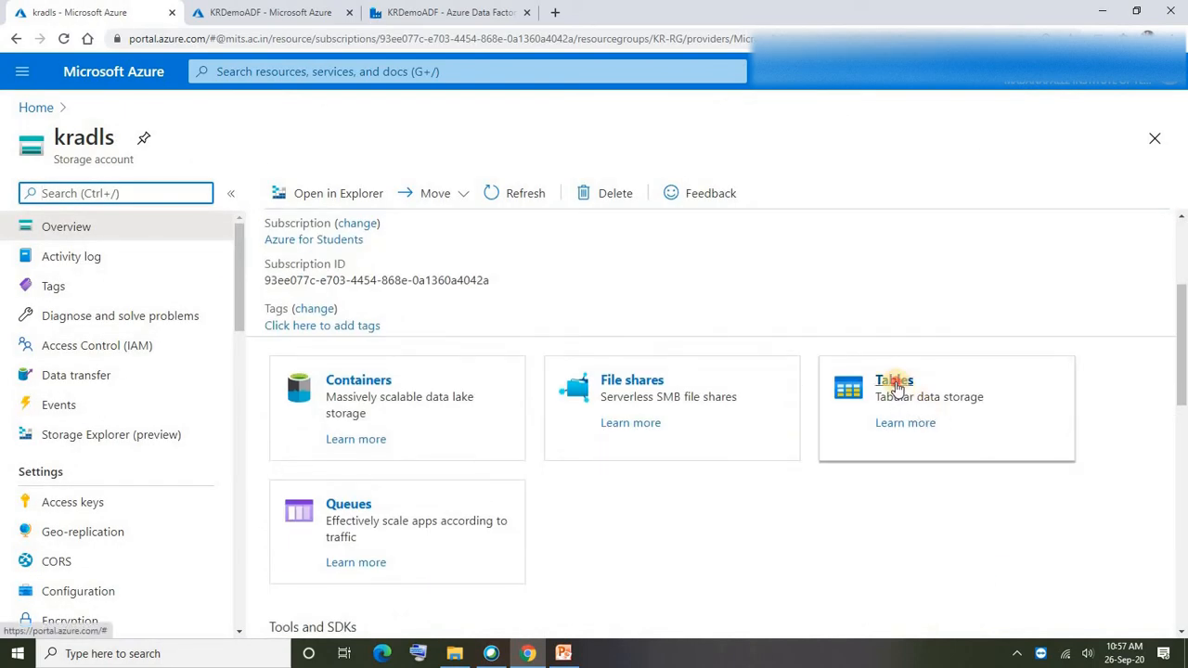
pyautogui.click(894, 382)
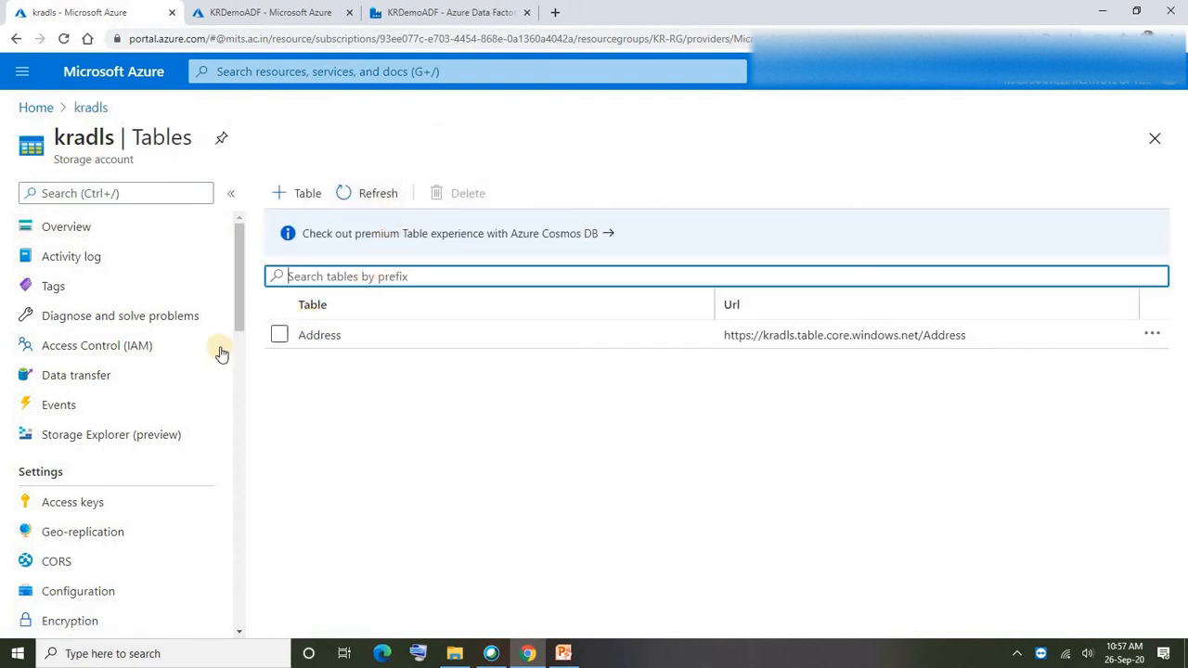
# Step: Examine the Address table's PartitionKey and RowKey columns in the storage account's Storage Explorer
pyautogui.click(81, 438)
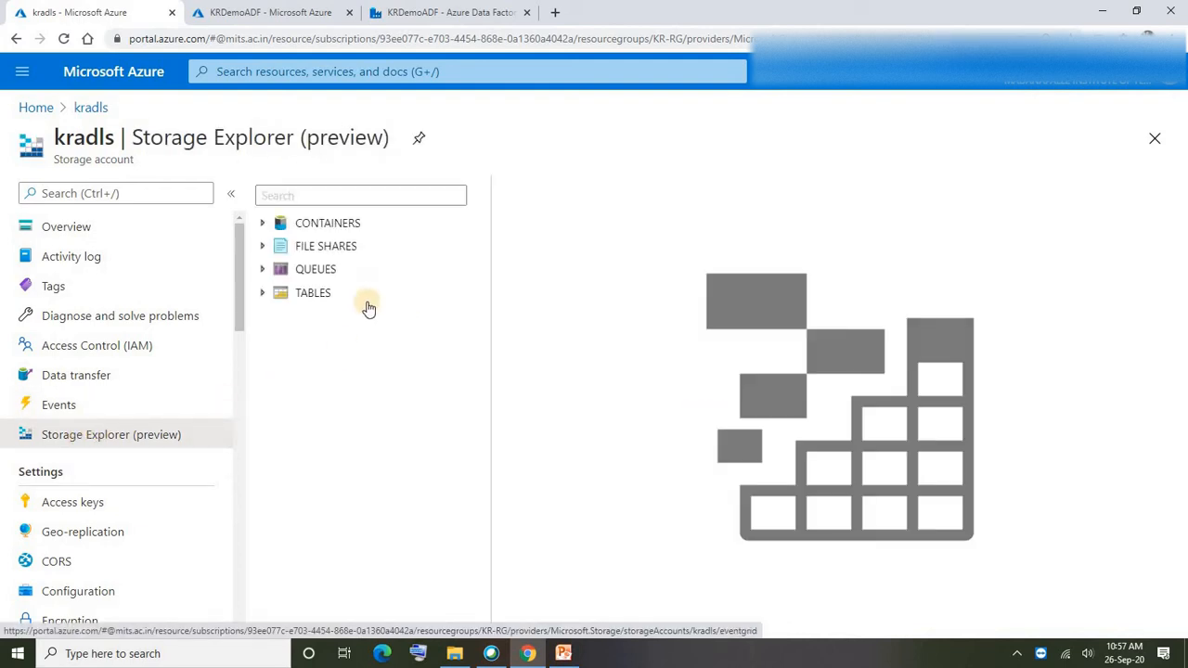
pyautogui.click(262, 295)
pyautogui.click(339, 316)
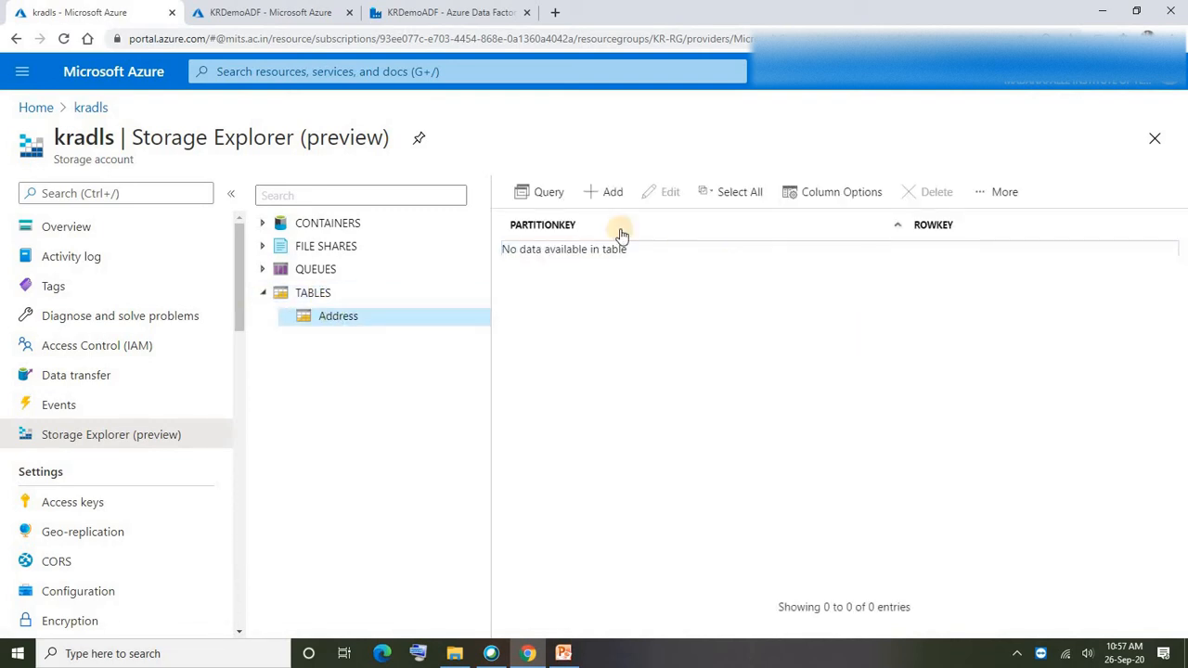
pyautogui.click(564, 231)
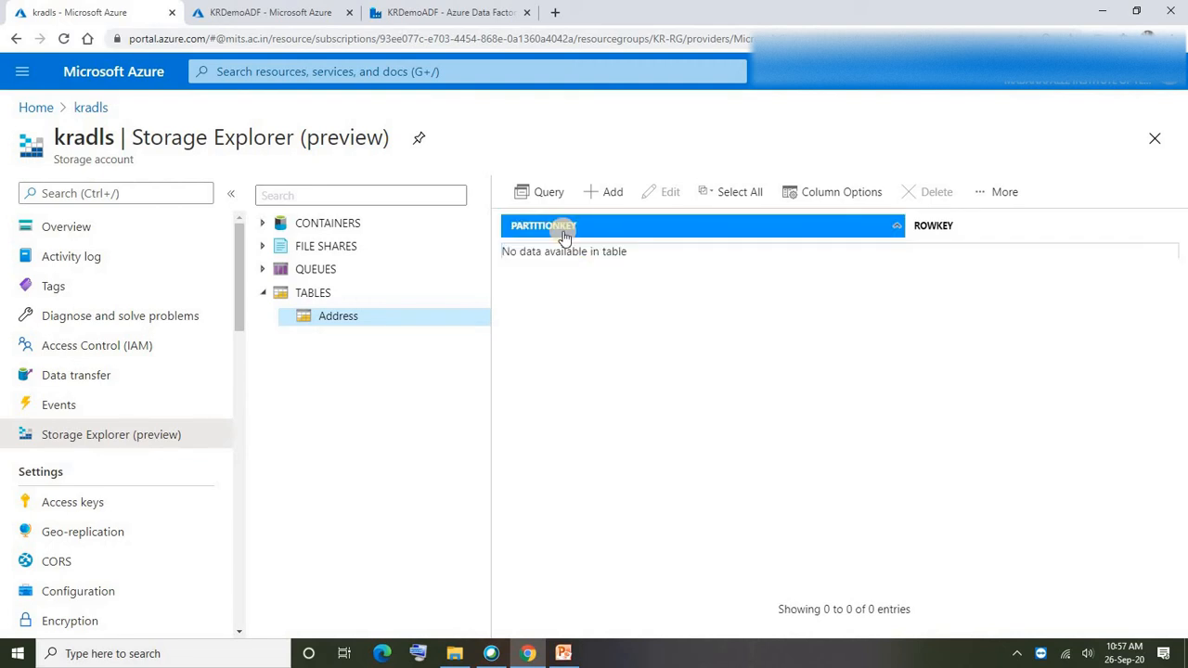
pyautogui.click(962, 228)
pyautogui.click(1039, 237)
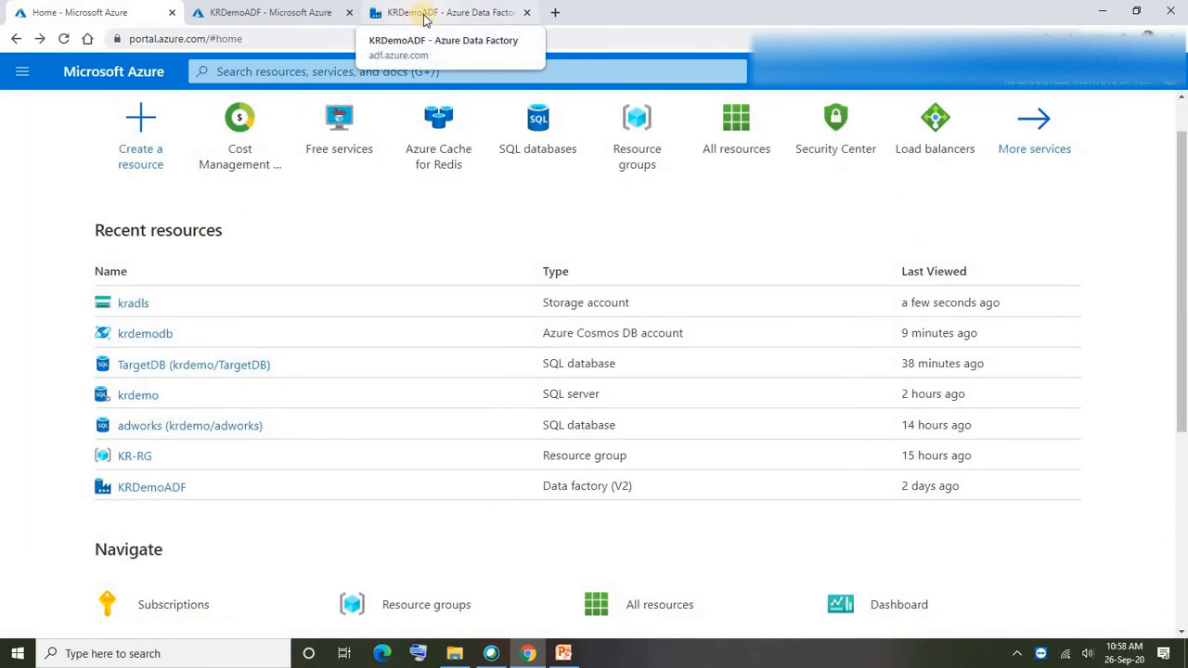
# Step: Switch to the KRDemoADF data factory and create a new pipeline named "SQL To No-SQL"
pyautogui.click(424, 18)
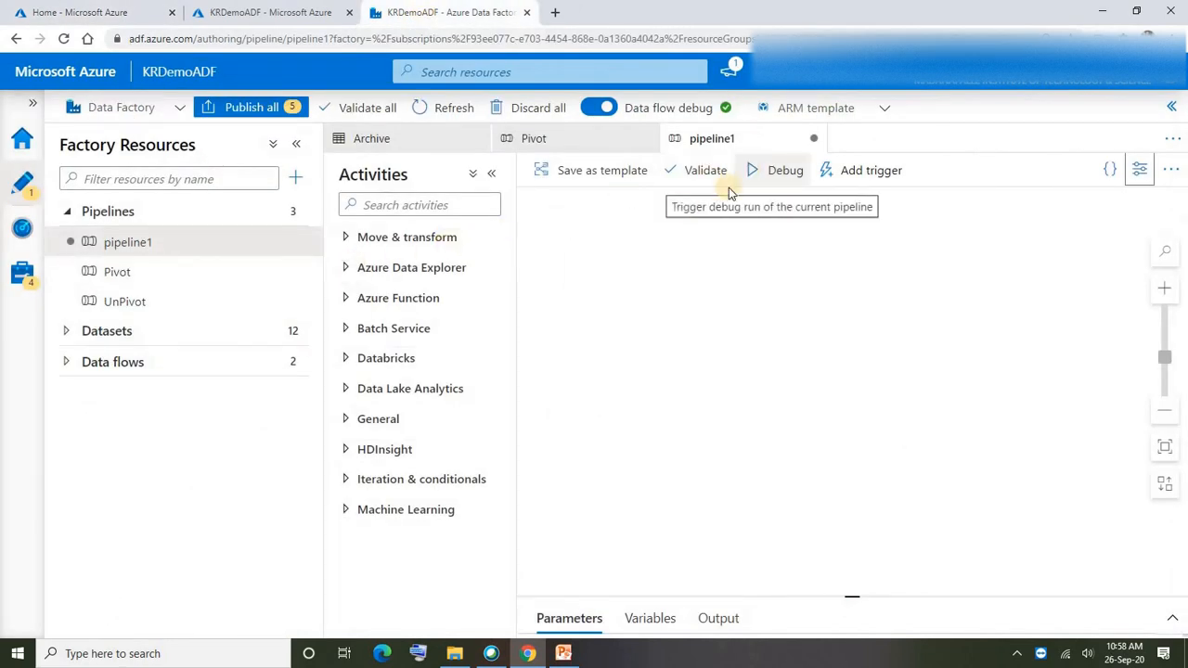
pyautogui.click(292, 181)
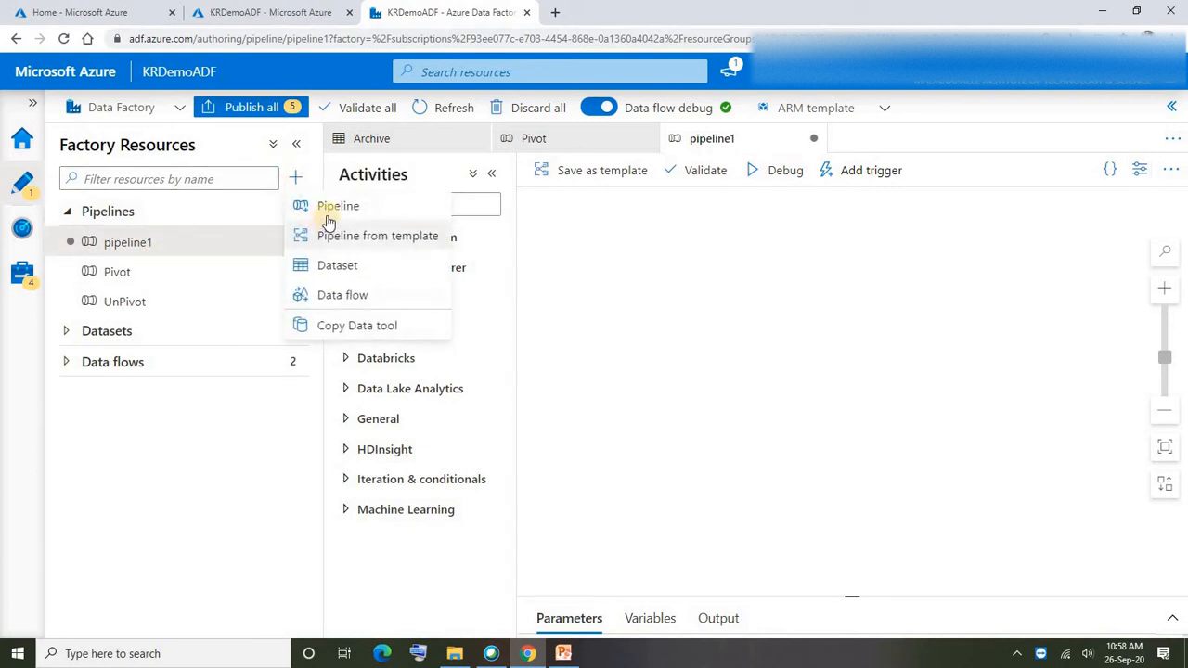
pyautogui.click(328, 209)
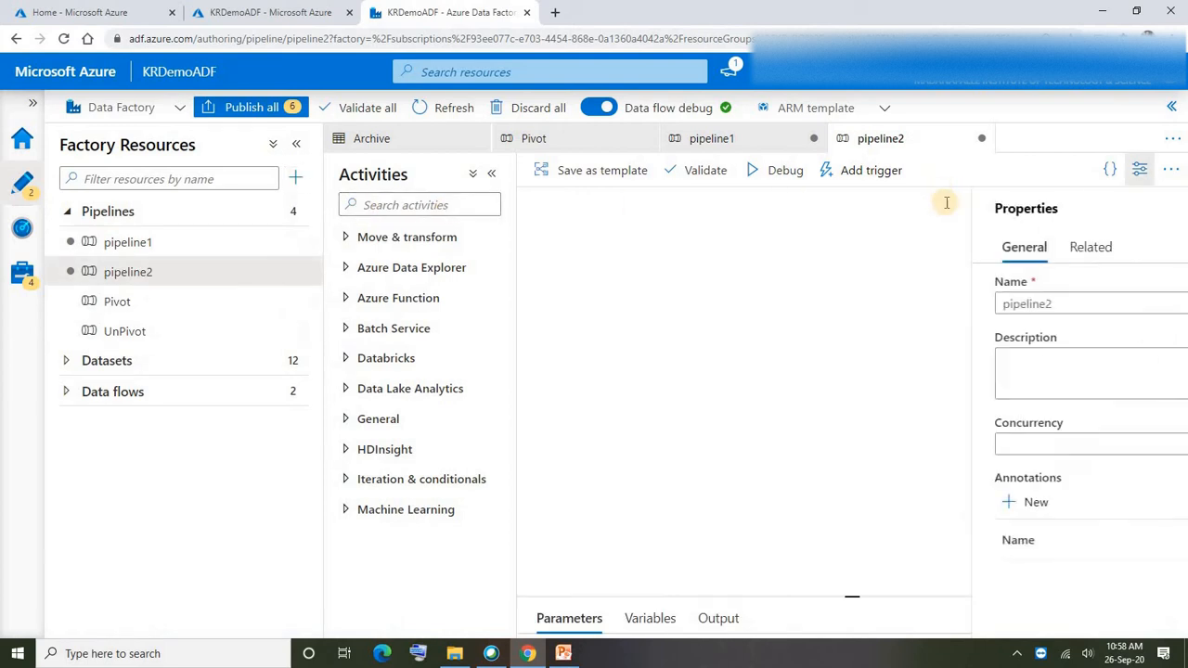
pyautogui.click(804, 308)
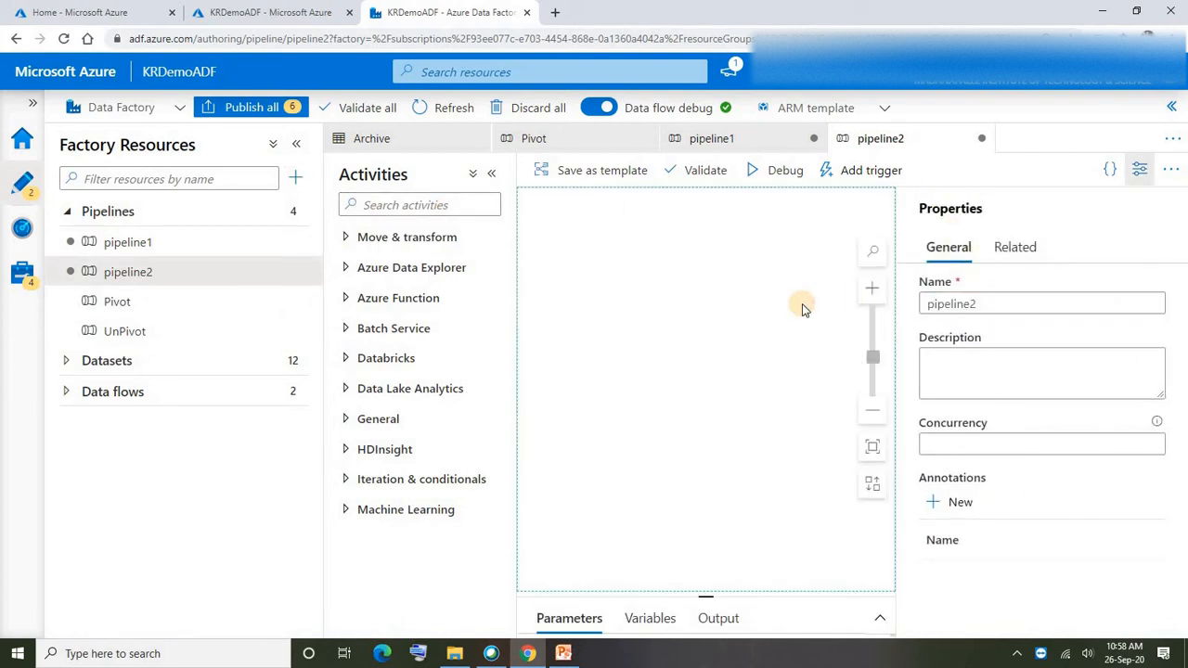
pyautogui.click(953, 304)
pyautogui.doubleClick(953, 304)
pyautogui.write('SQL To No-SQL')
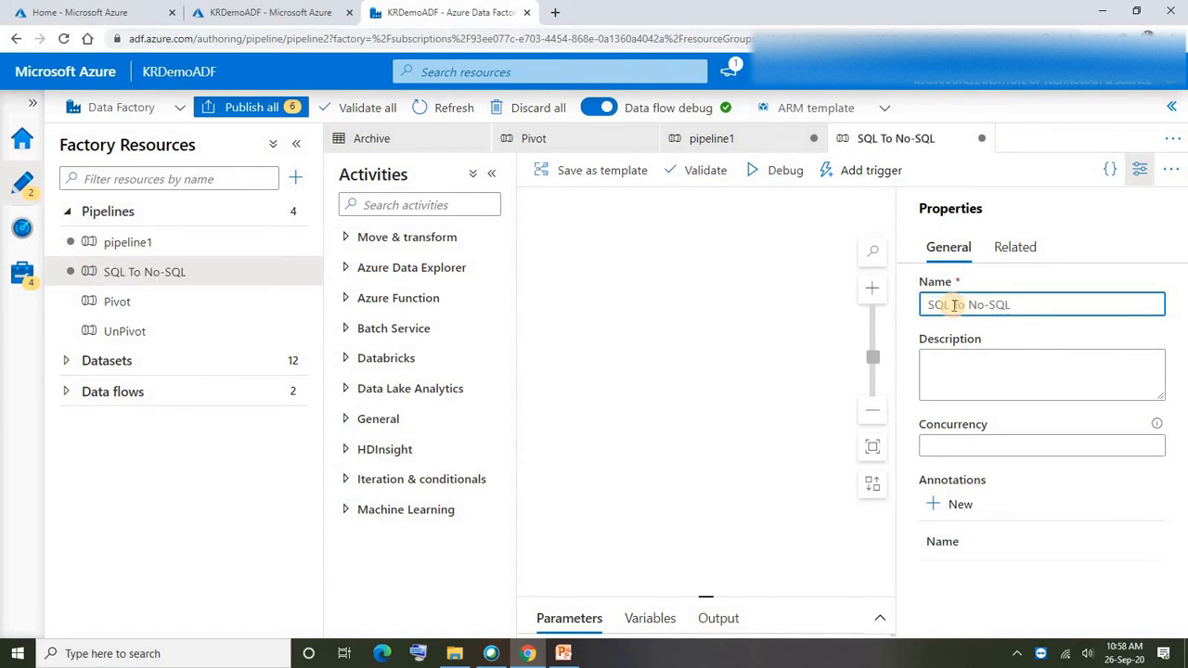
pyautogui.click(652, 279)
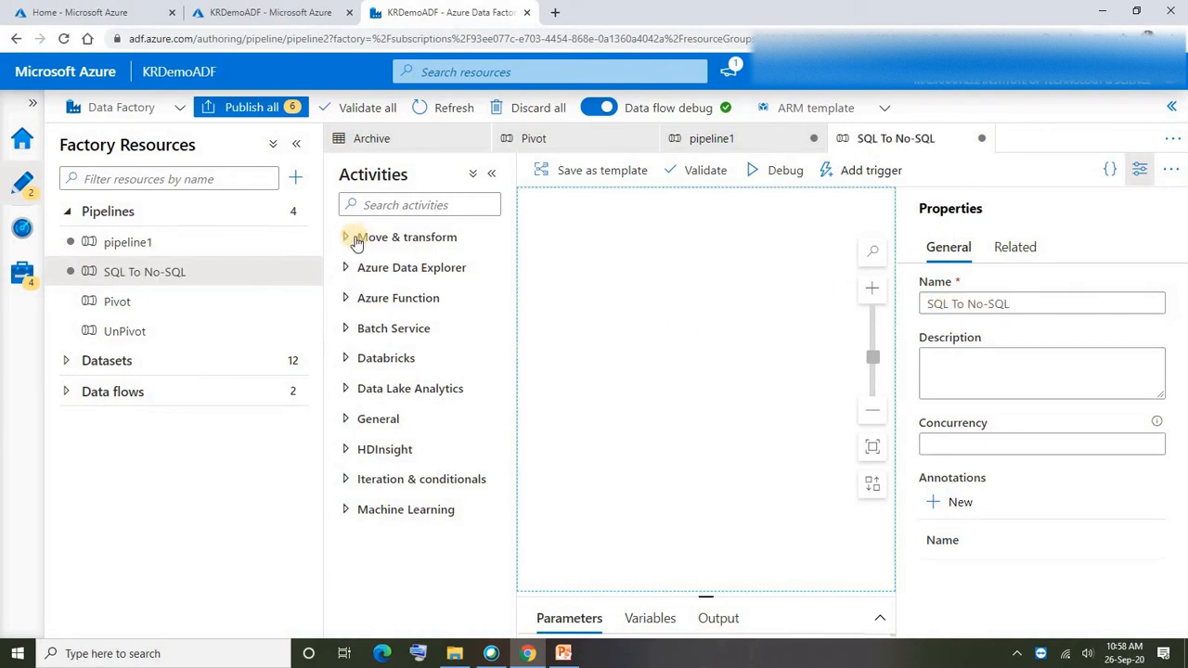
# Step: Collapse the factory resources list and add three Copy data activities to the pipeline canvas
pyautogui.click(297, 146)
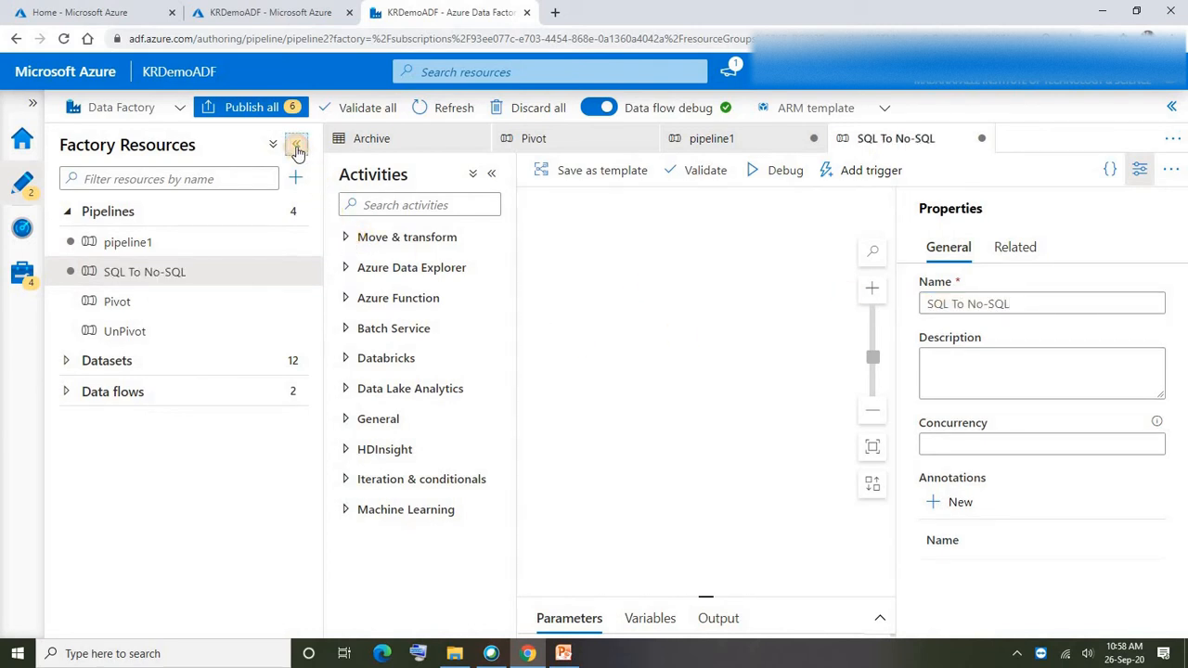
pyautogui.click(92, 237)
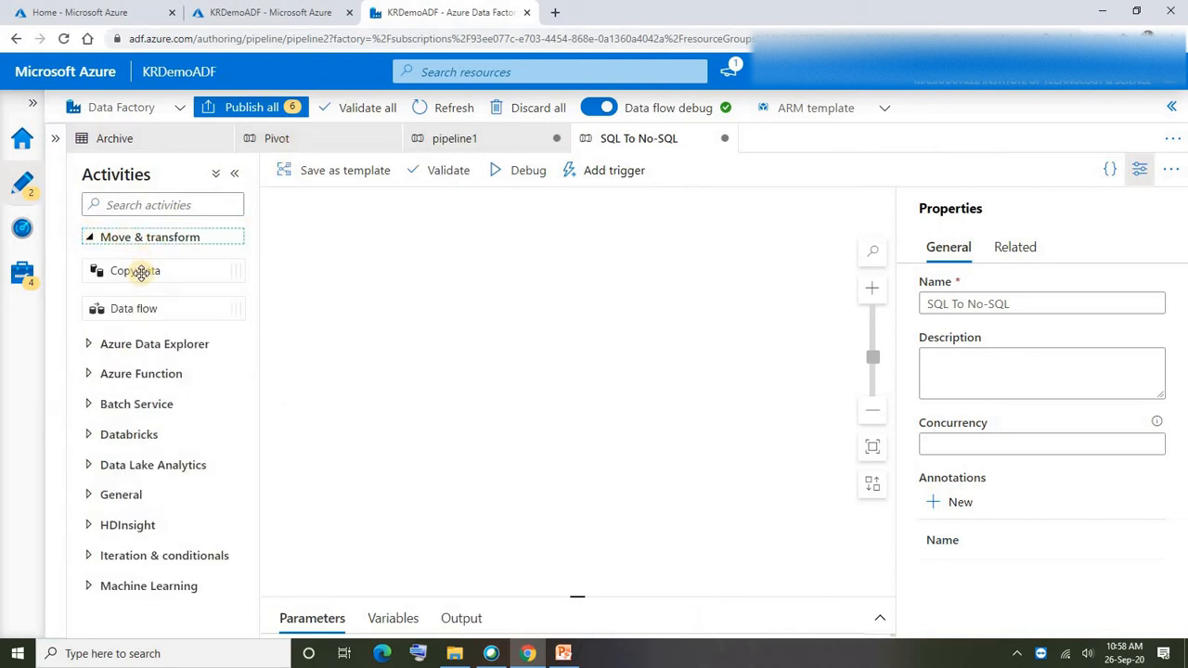
pyautogui.moveTo(139, 274); pyautogui.dragTo(444, 226)
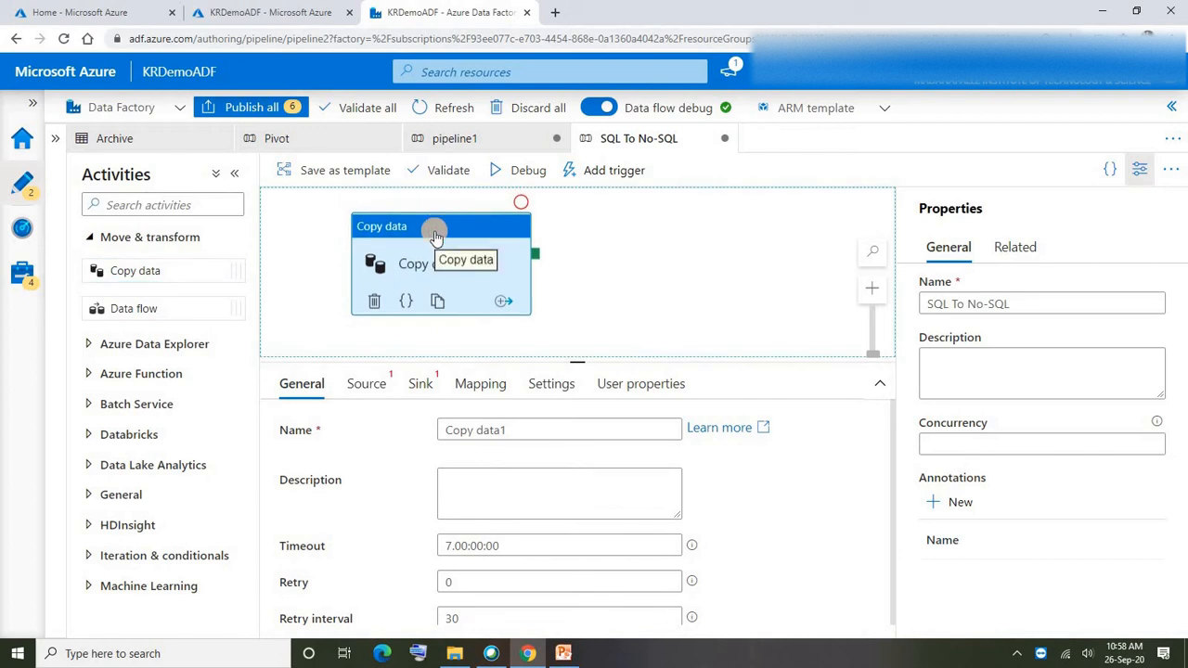
pyautogui.moveTo(137, 273); pyautogui.dragTo(626, 246)
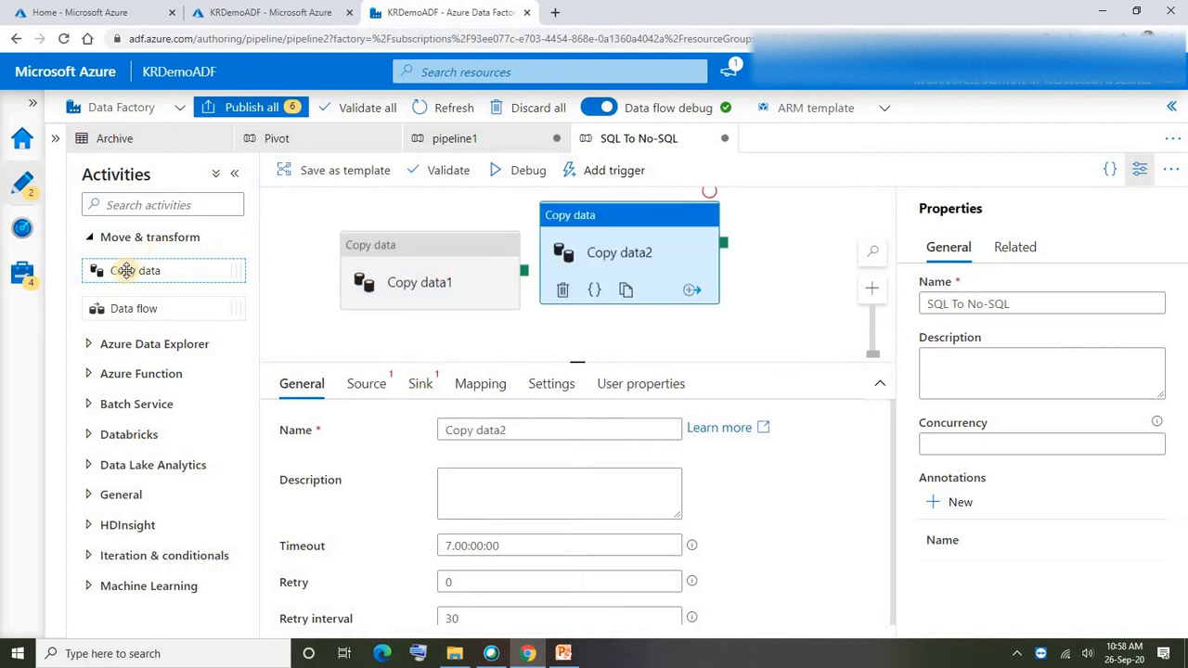
pyautogui.moveTo(123, 274); pyautogui.dragTo(780, 237)
# Step: Arrange the three Copy data activities side by side in a row on the canvas
pyautogui.moveTo(398, 279); pyautogui.dragTo(370, 223)
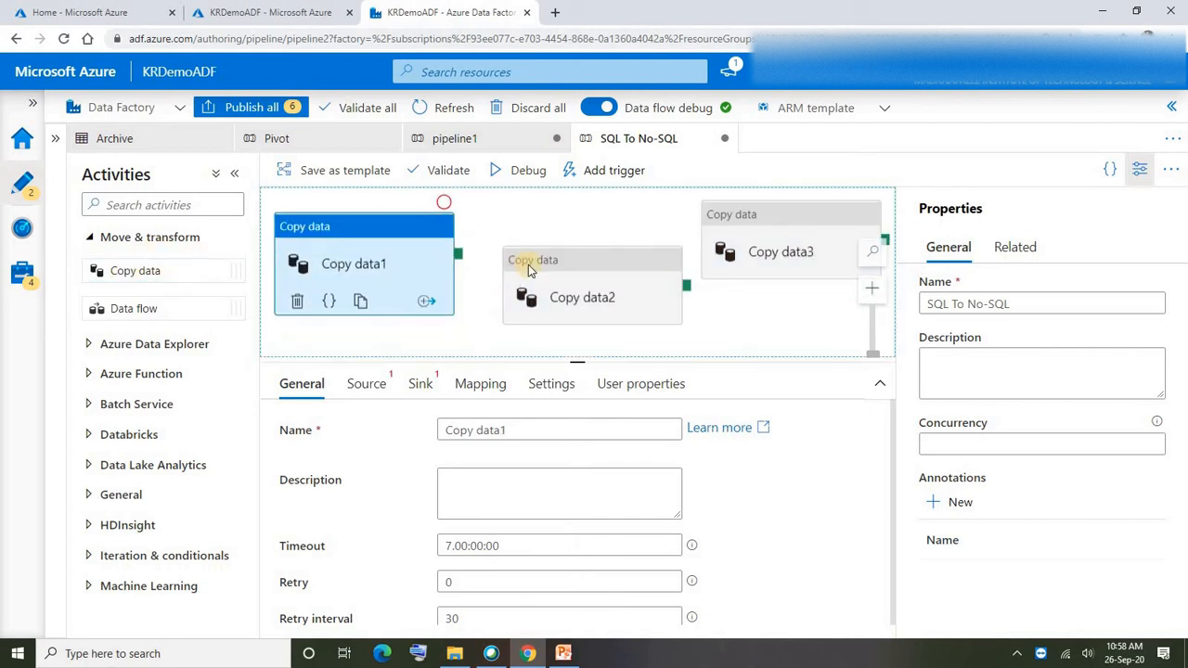
pyautogui.moveTo(554, 268); pyautogui.dragTo(519, 233)
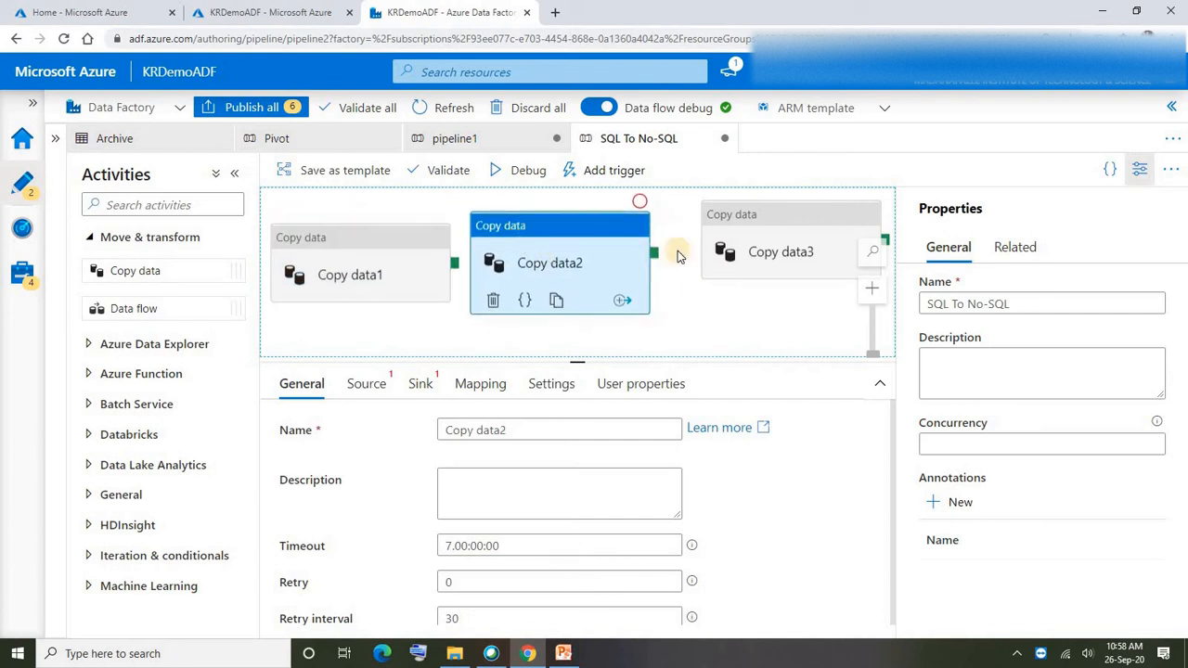
pyautogui.moveTo(756, 223); pyautogui.dragTo(717, 240)
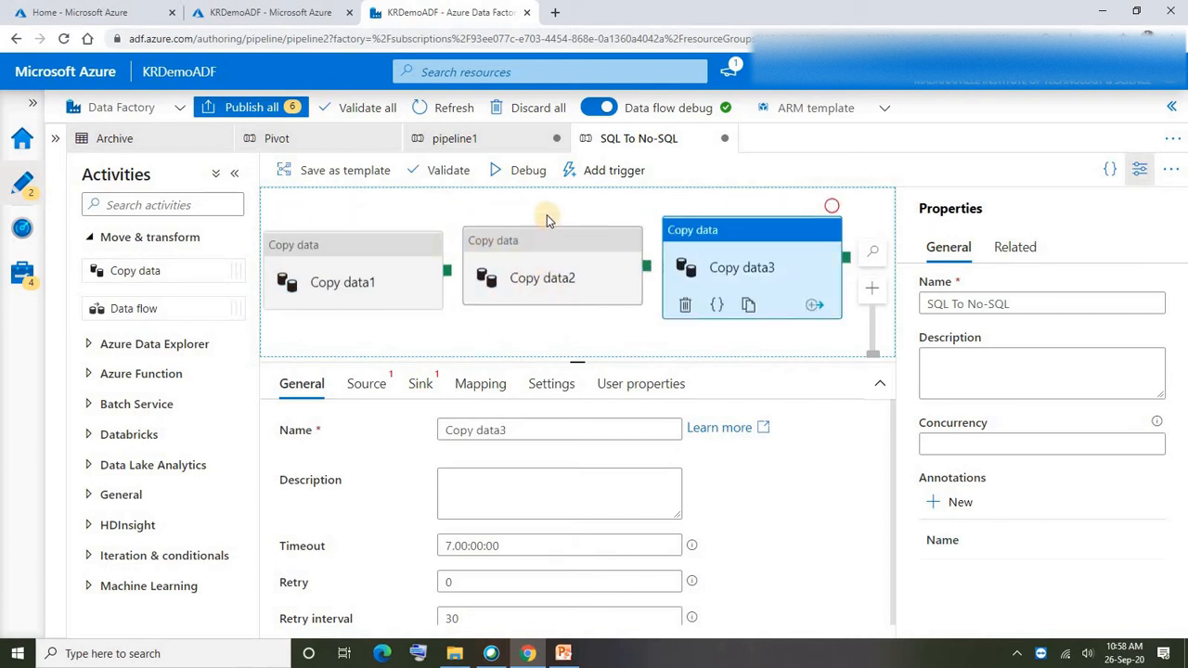
pyautogui.click(390, 213)
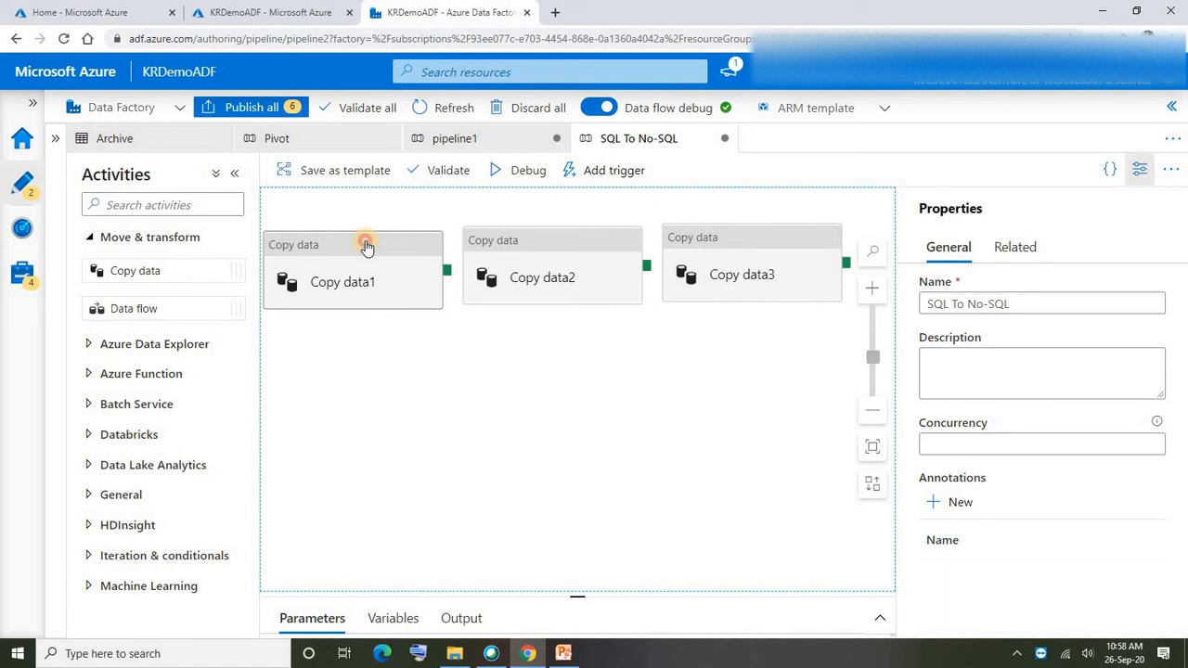
# Step: Rename the first Copy data activity as "SQL to Table Storage"
pyautogui.click(367, 246)
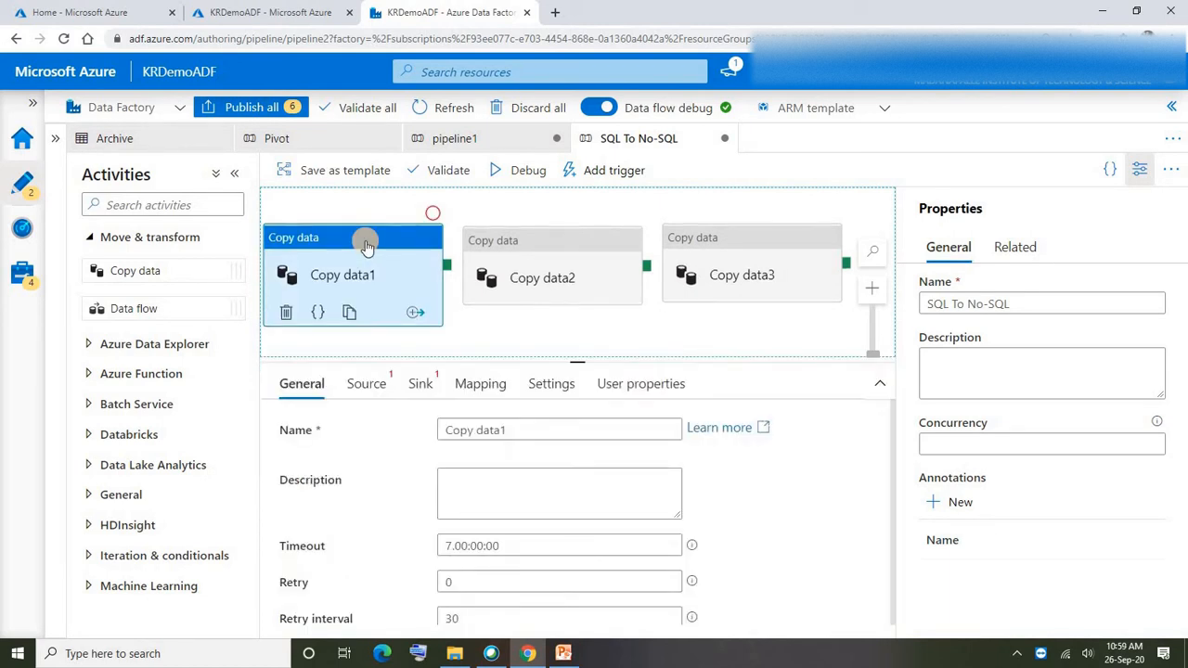
pyautogui.moveTo(520, 428); pyautogui.dragTo(395, 433)
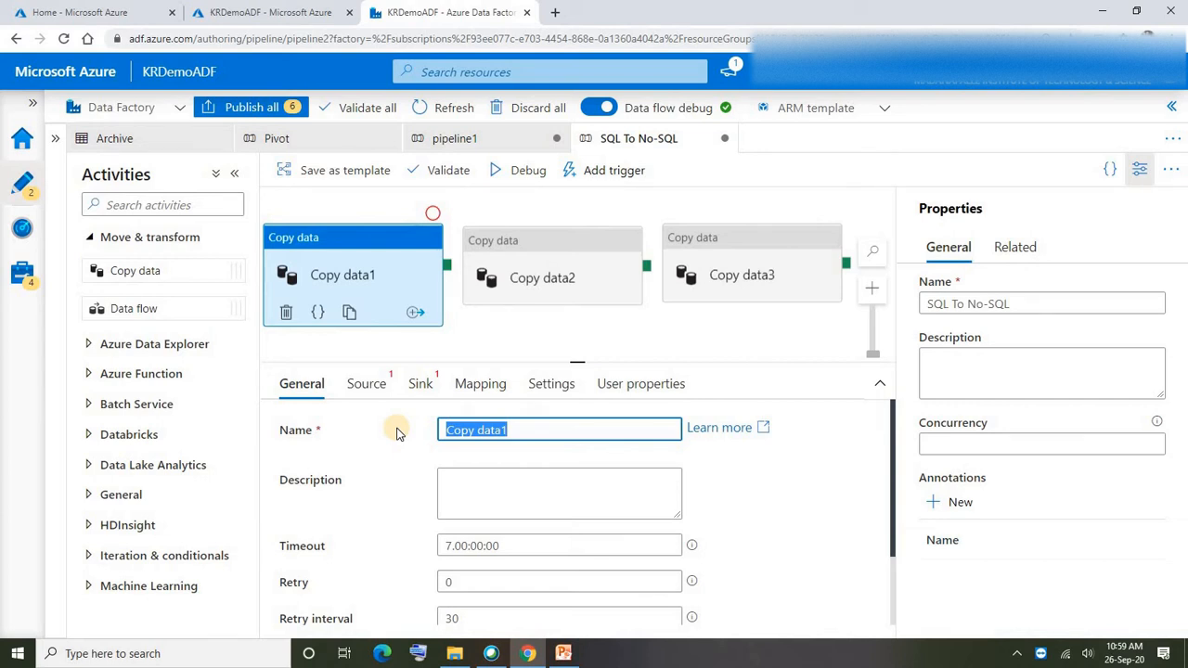
pyautogui.write('SQL to Table Storage')
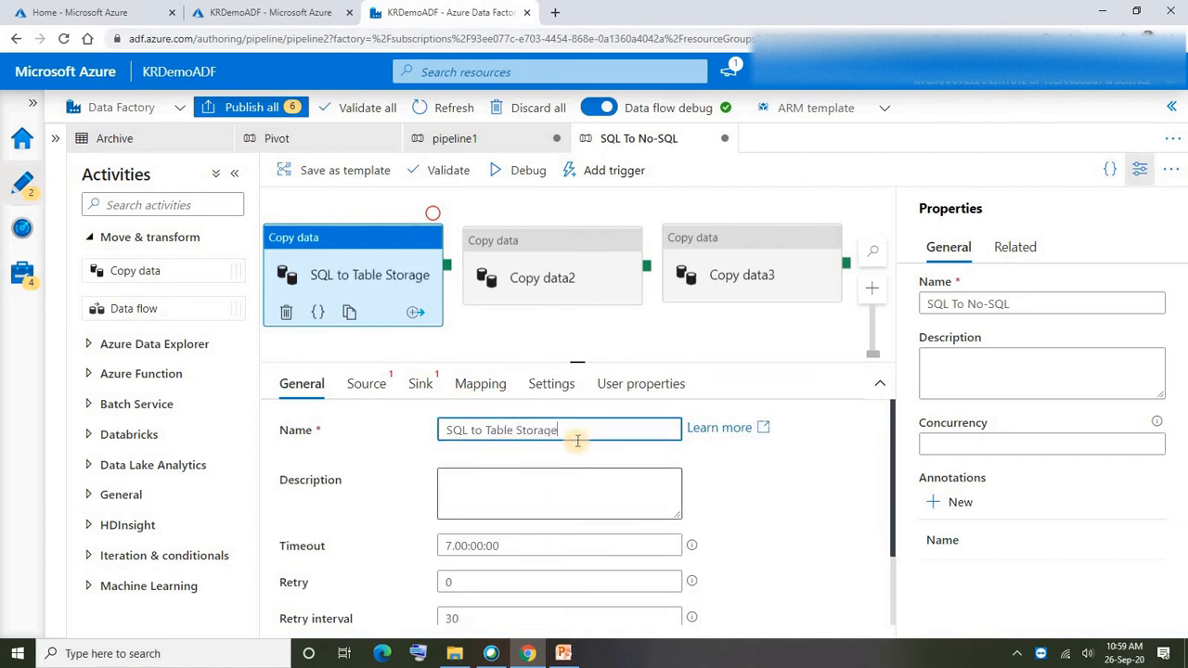
# Step: Rename the second Copy data activity as "SQL to Cosmos"
pyautogui.click(323, 397)
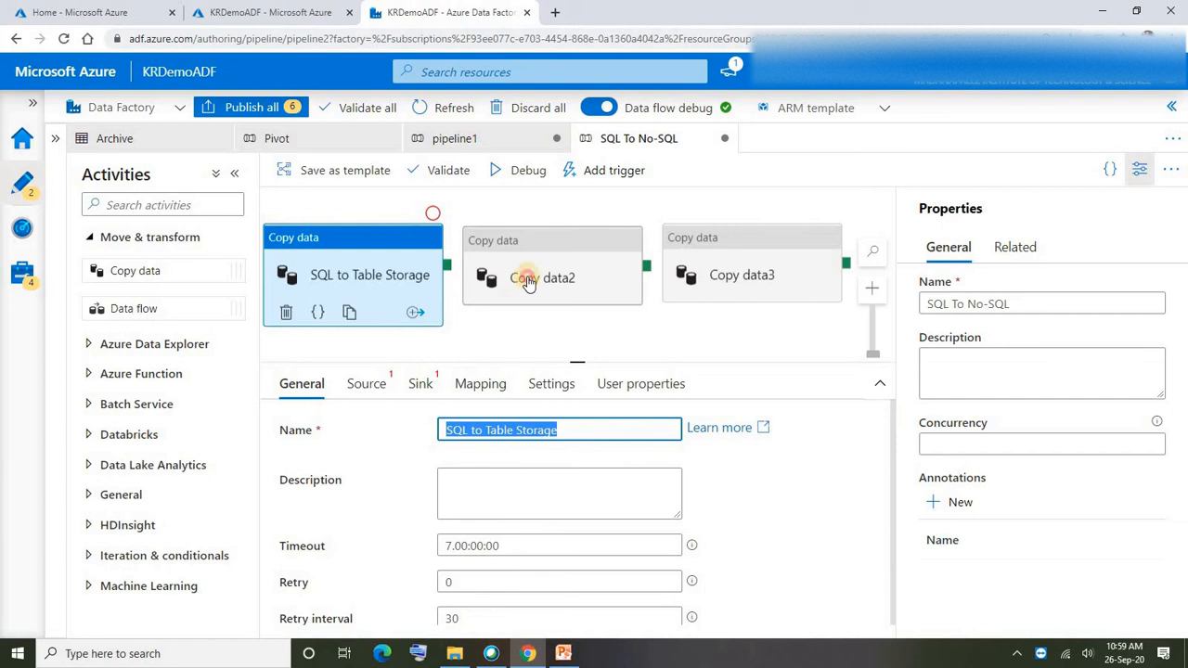
pyautogui.click(526, 278)
pyautogui.click(312, 433)
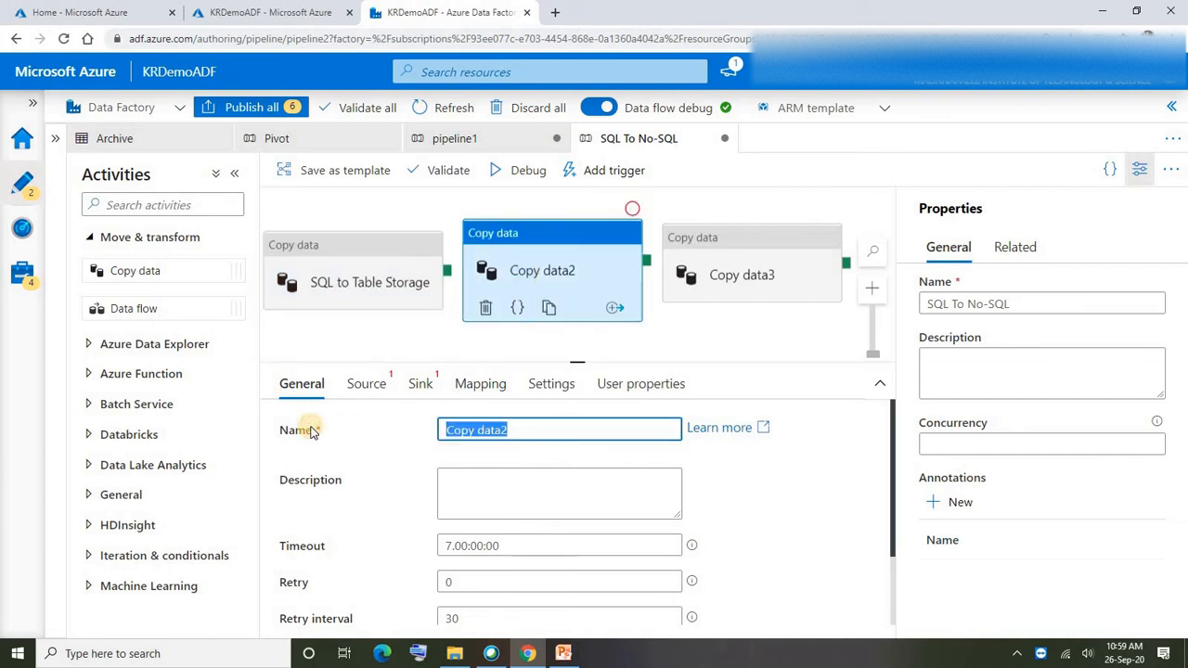
pyautogui.hotkey('ctrl', 'v')
pyautogui.press('BackSpace')
pyautogui.press('BackSpace')
pyautogui.press('BackSpace')
pyautogui.press('BackSpace')
pyautogui.press('BackSpace')
pyautogui.press('BackSpace')
pyautogui.press('BackSpace')
pyautogui.press('BackSpace')
pyautogui.press('BackSpace')
pyautogui.press('BackSpace')
pyautogui.write('Cosmos')
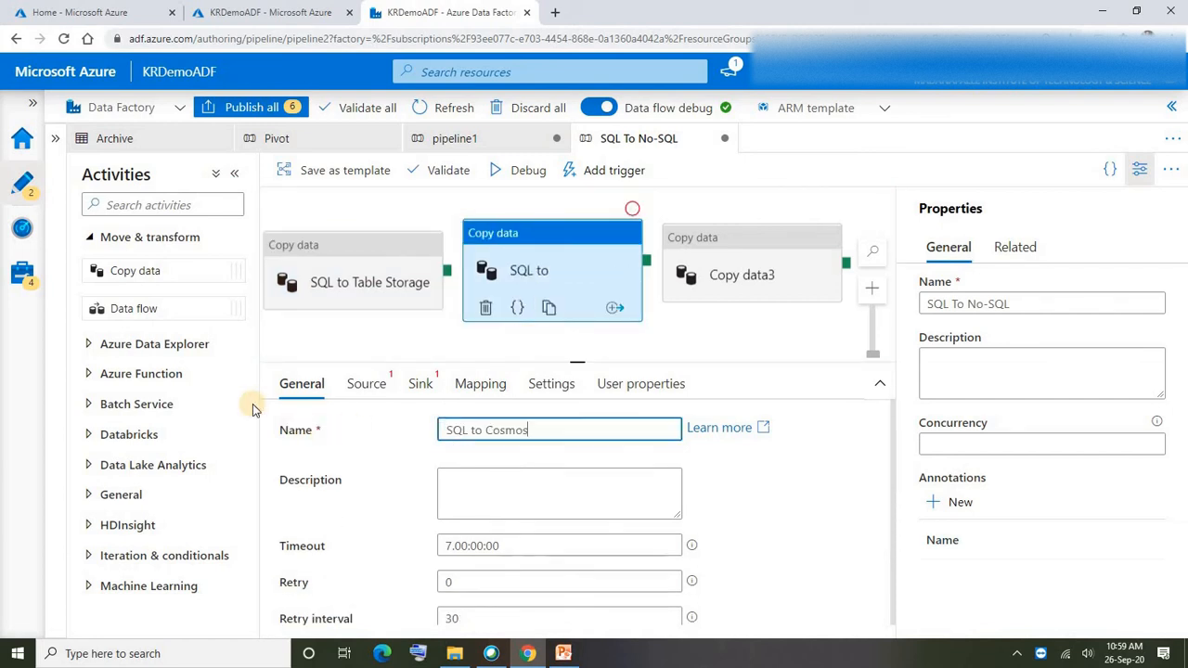
# Step: Rename the third Copy data activity as "SQL to SQL"
pyautogui.click(737, 243)
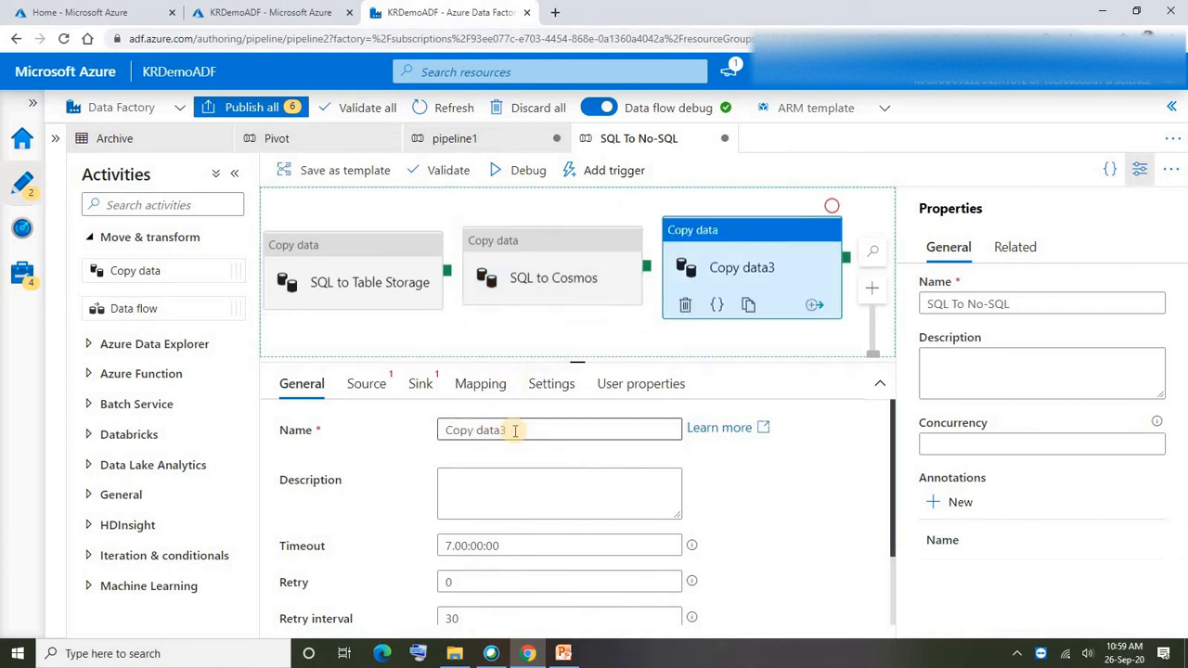
pyautogui.click(403, 428)
pyautogui.hotkey('ctrl', 'v')
pyautogui.press('BackSpace')
pyautogui.press('BackSpace')
pyautogui.press('BackSpace')
pyautogui.press('BackSpace')
pyautogui.press('BackSpace')
pyautogui.press('BackSpace')
pyautogui.press('BackSpace')
pyautogui.press('BackSpace')
pyautogui.press('BackSpace')
pyautogui.press('BackSpace')
pyautogui.press('BackSpace')
pyautogui.press('BackSpace')
pyautogui.press('BackSpace')
pyautogui.write('SQL')
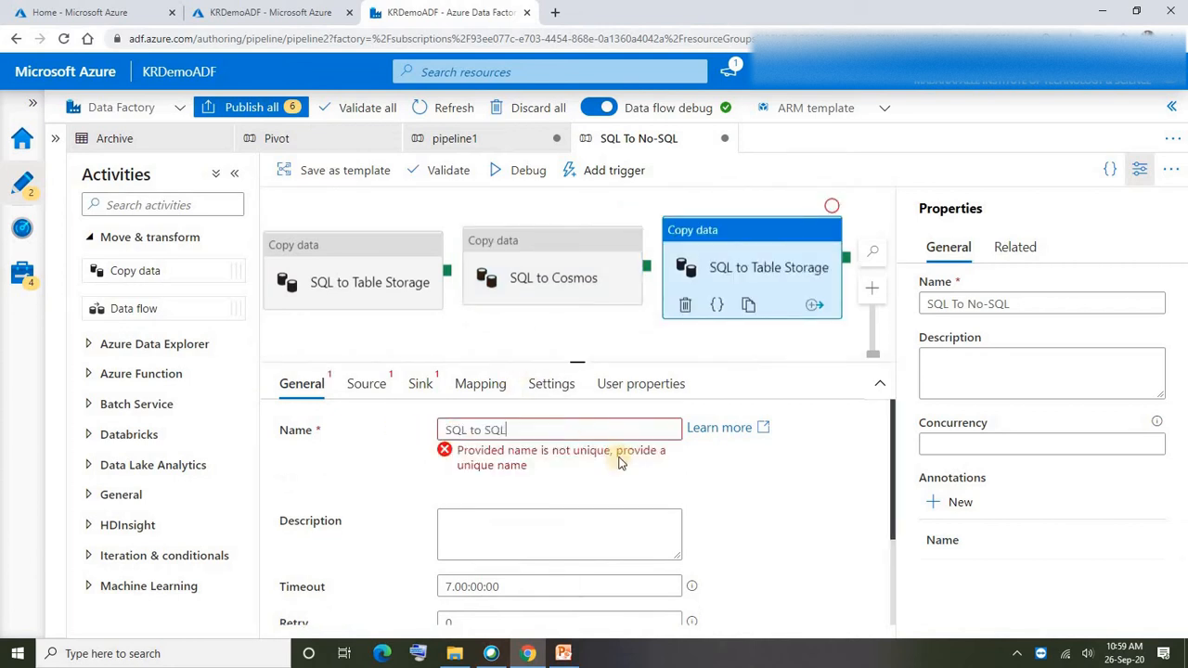
pyautogui.click(519, 338)
# Step: Set the source dataset of the "SQL to Table Storage" activity to Adworks
pyautogui.click(431, 280)
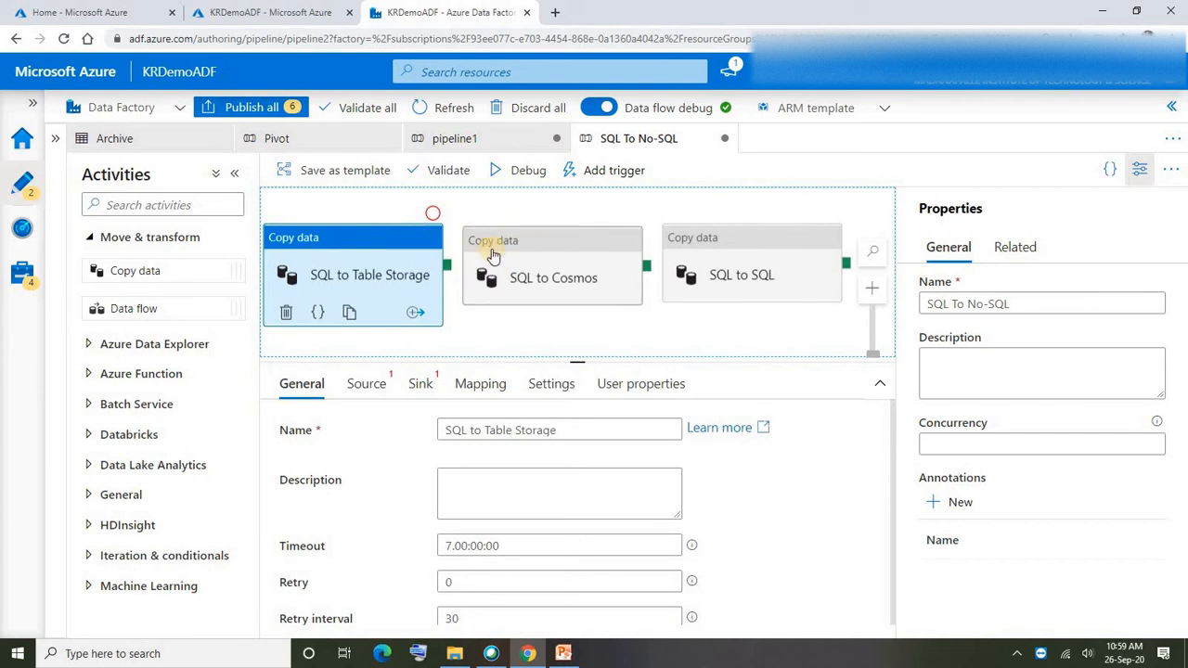
pyautogui.click(484, 339)
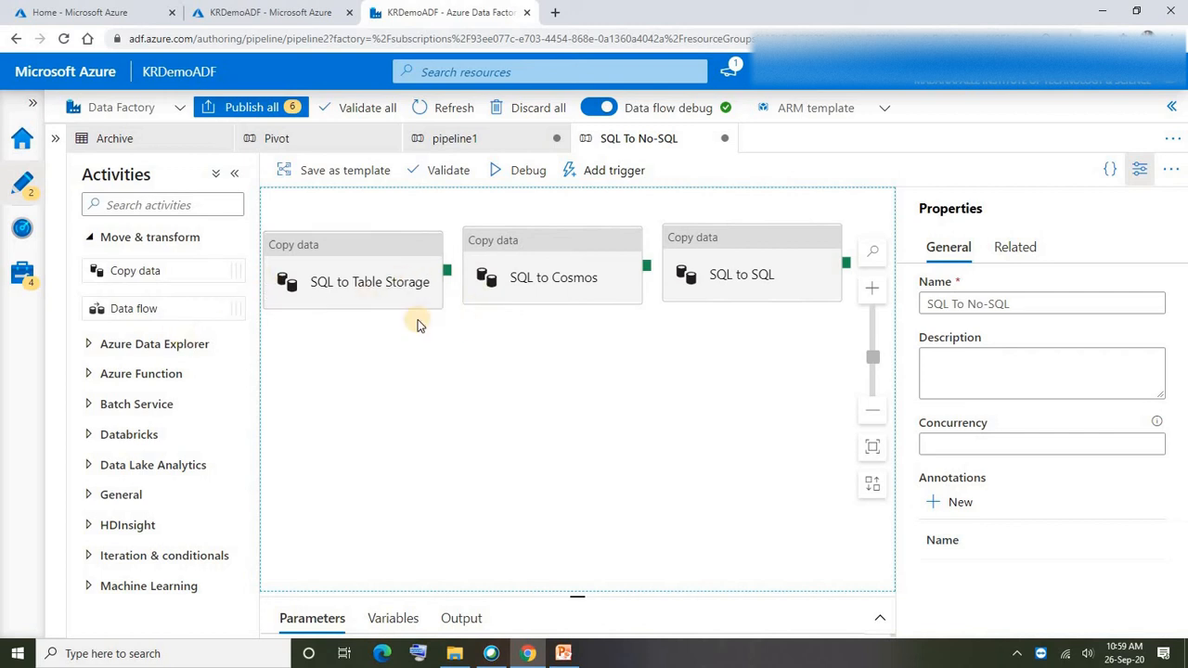
pyautogui.click(360, 263)
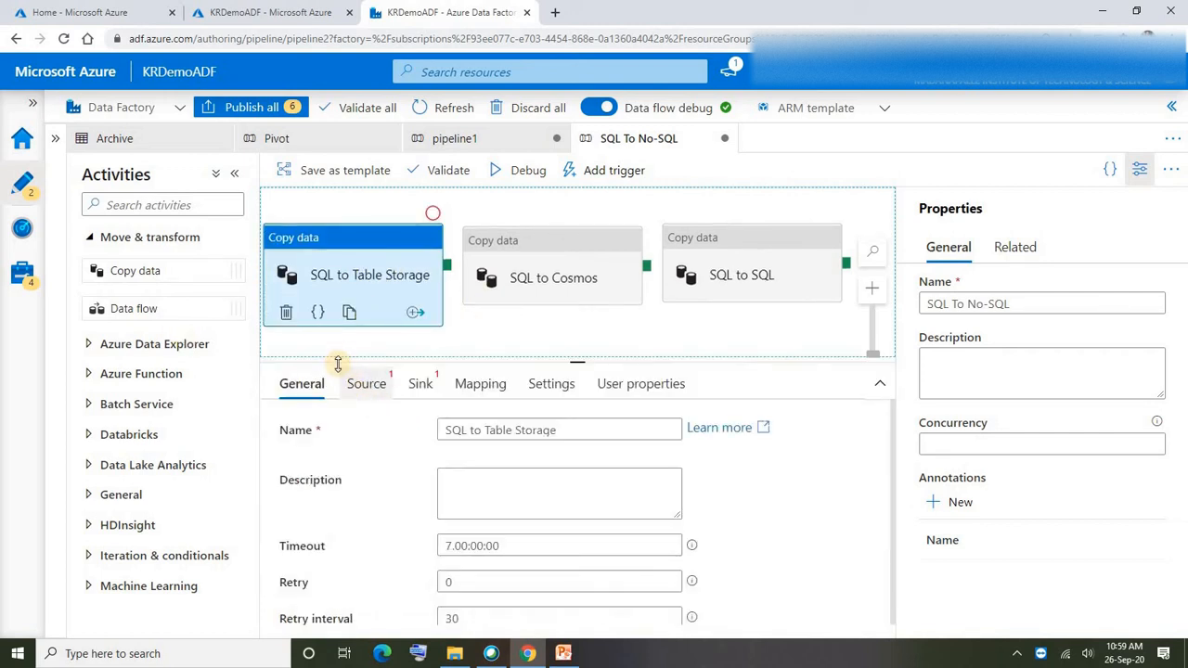
pyautogui.click(363, 388)
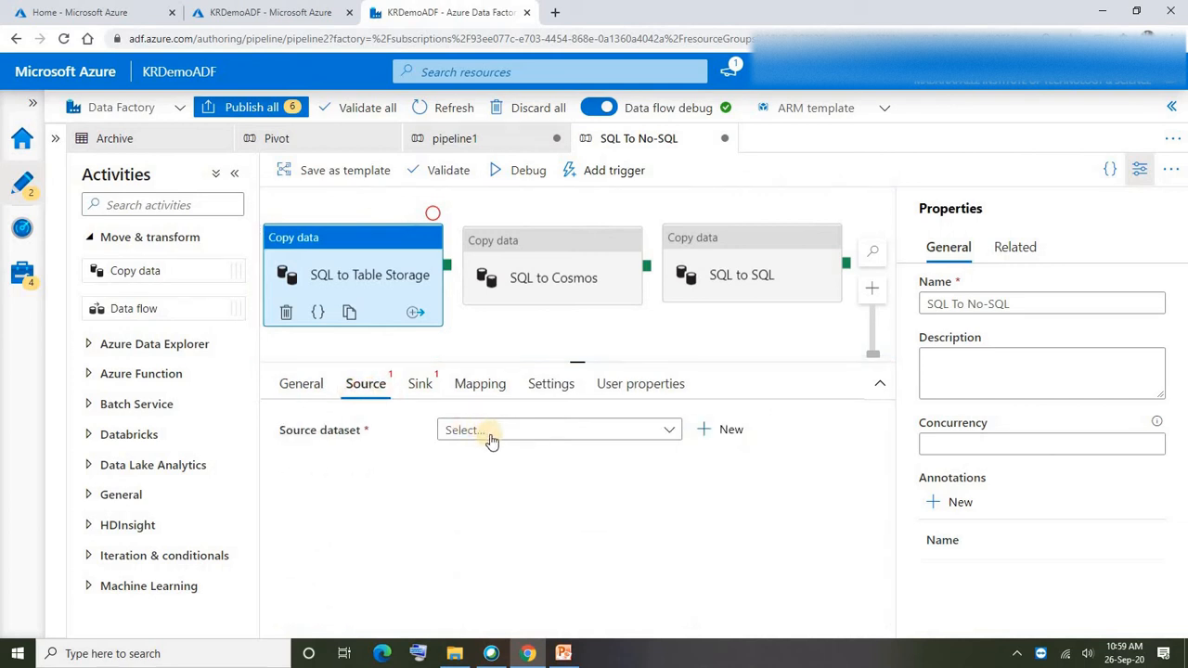
pyautogui.click(493, 435)
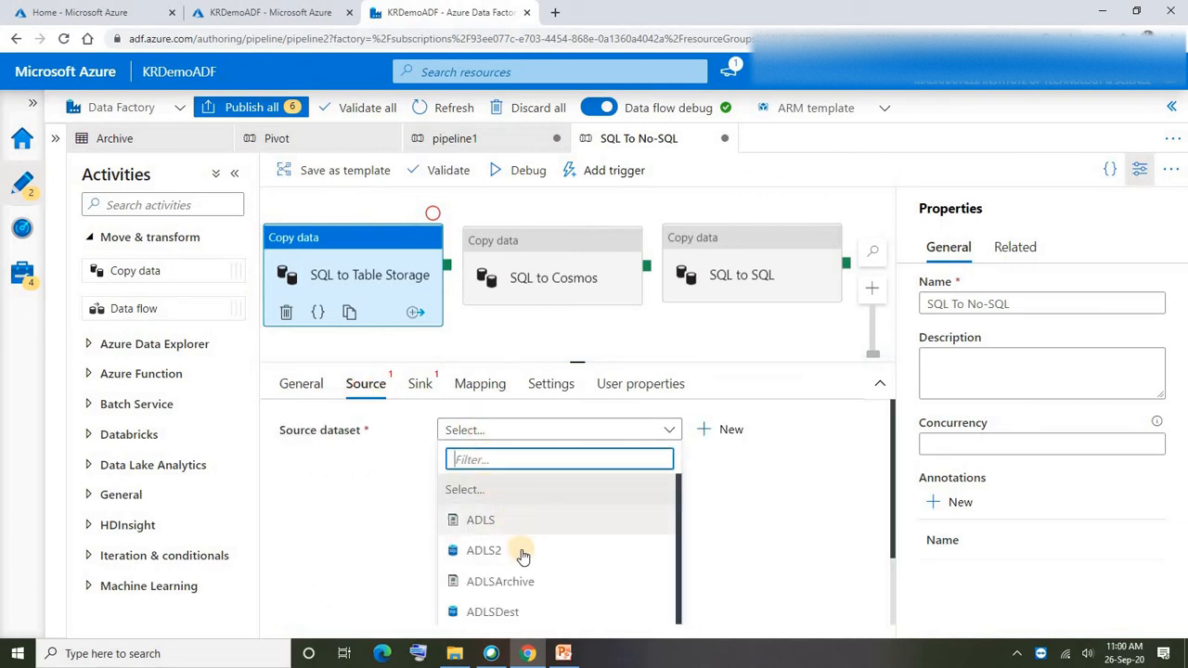
pyautogui.scroll(-3, 520, 557)
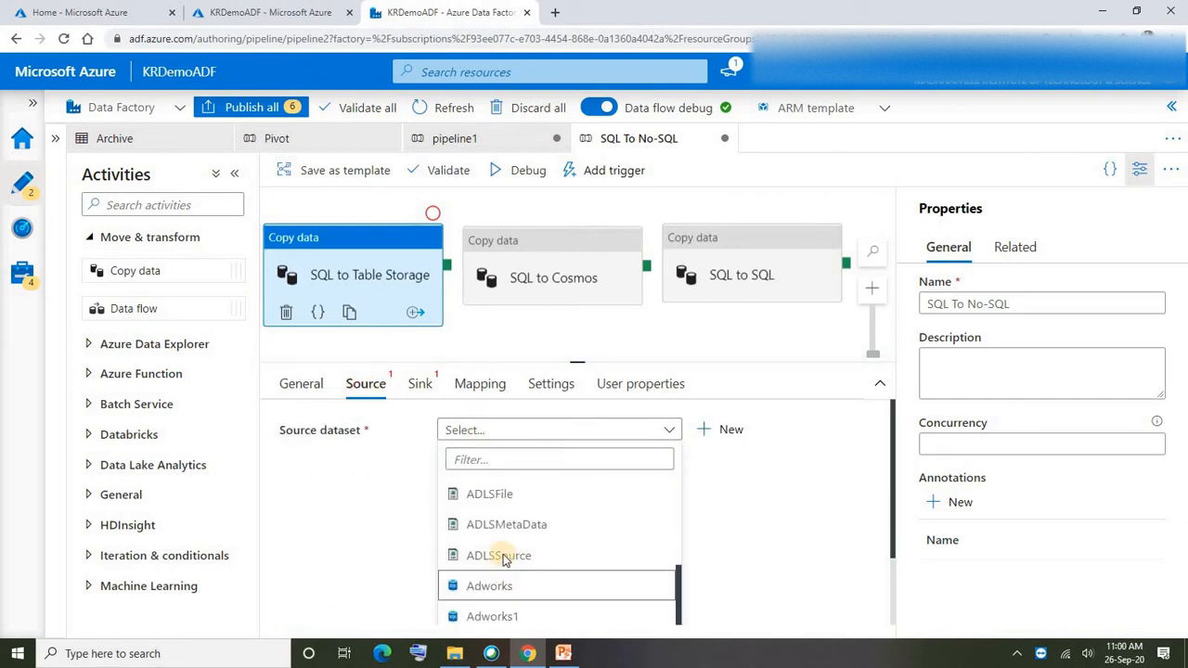
pyautogui.click(487, 586)
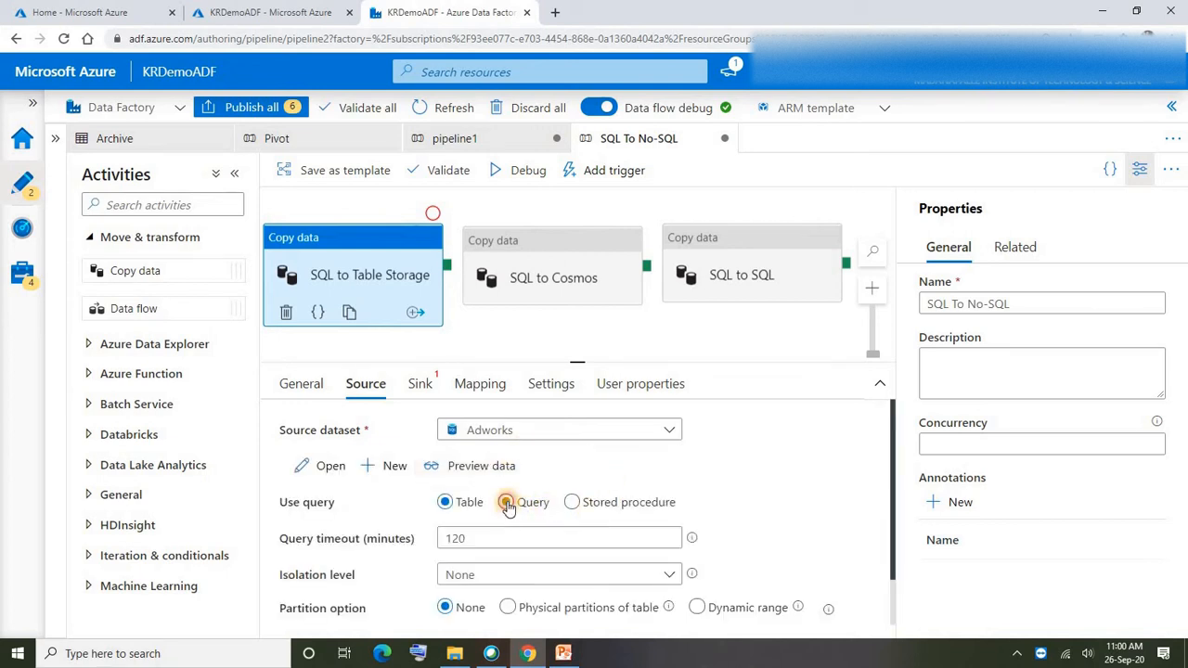
# Step: Make the source of the "SQL to Table Storage" activity use the query "select * from salelt.address"
pyautogui.click(507, 503)
pyautogui.click(510, 539)
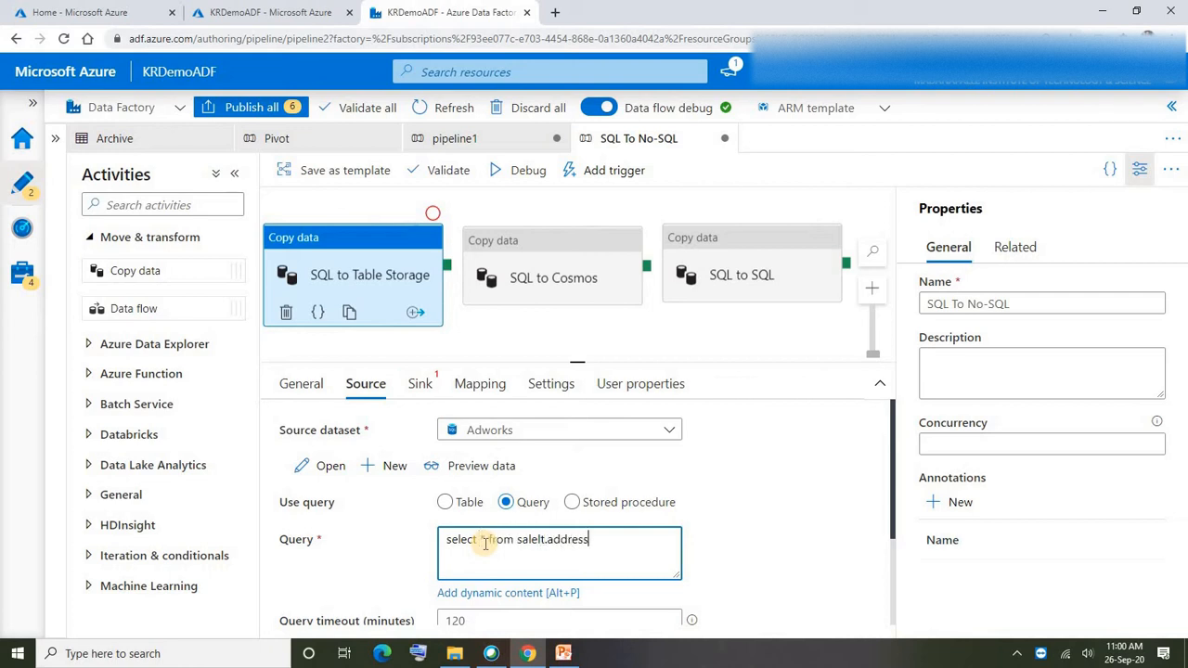
pyautogui.hotkey('ctrl', 'a')
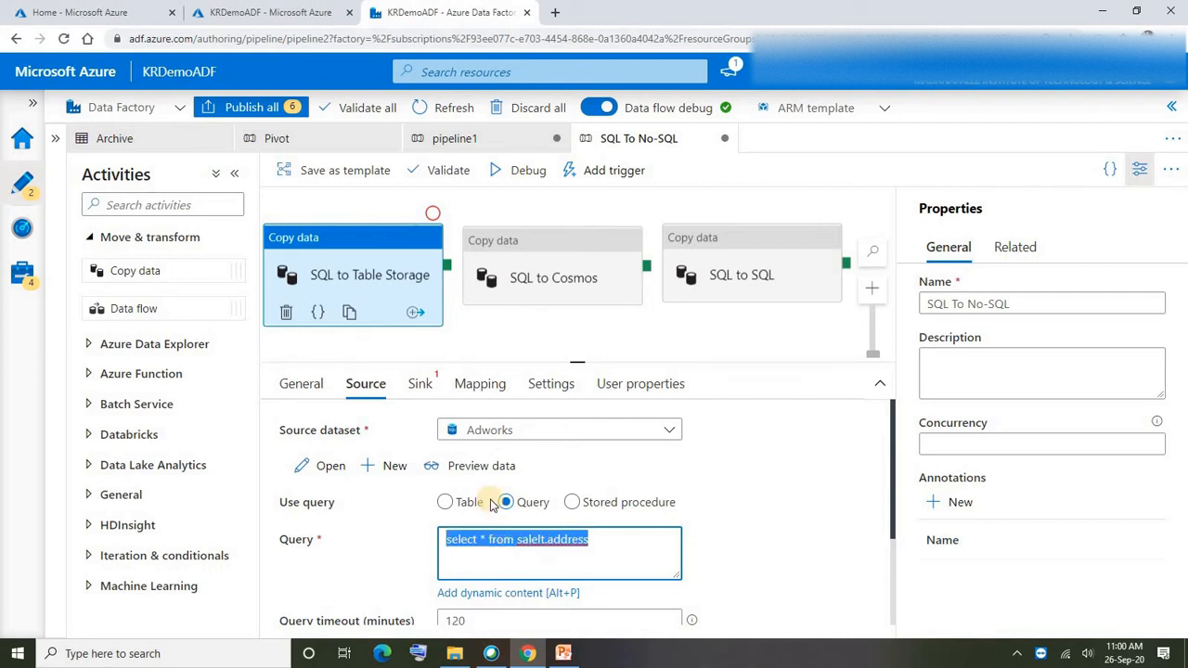
pyautogui.click(750, 545)
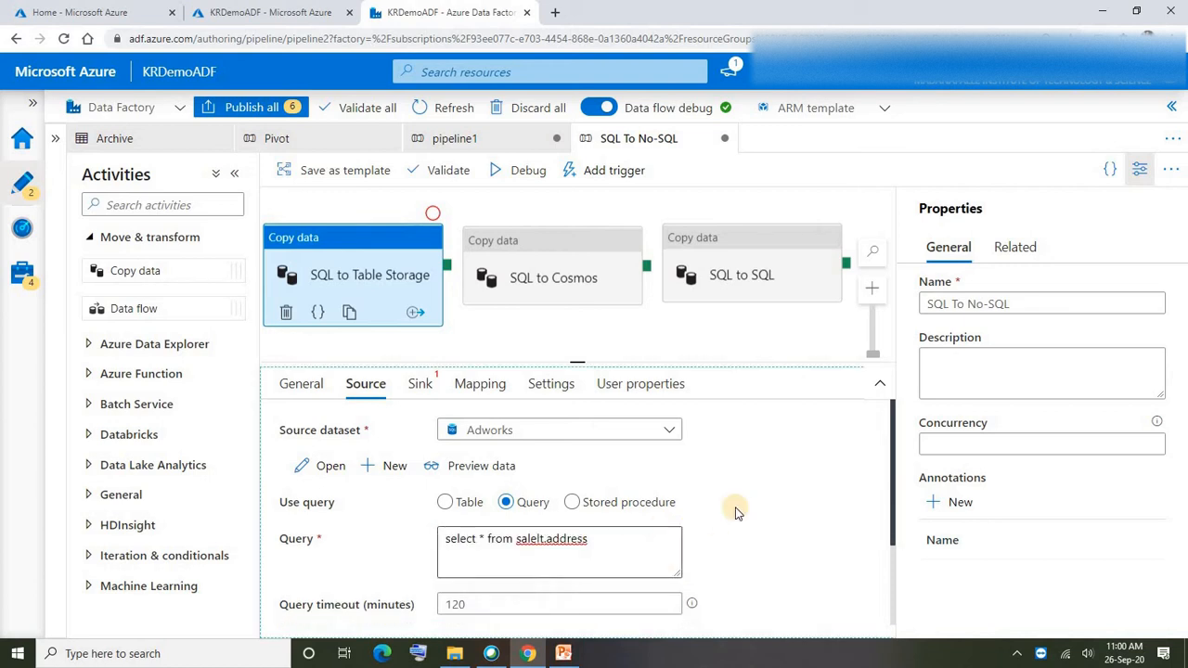
# Step: Create a new Azure Table Storage dataset as the sink of the "SQL to Table Storage" activity
pyautogui.click(414, 385)
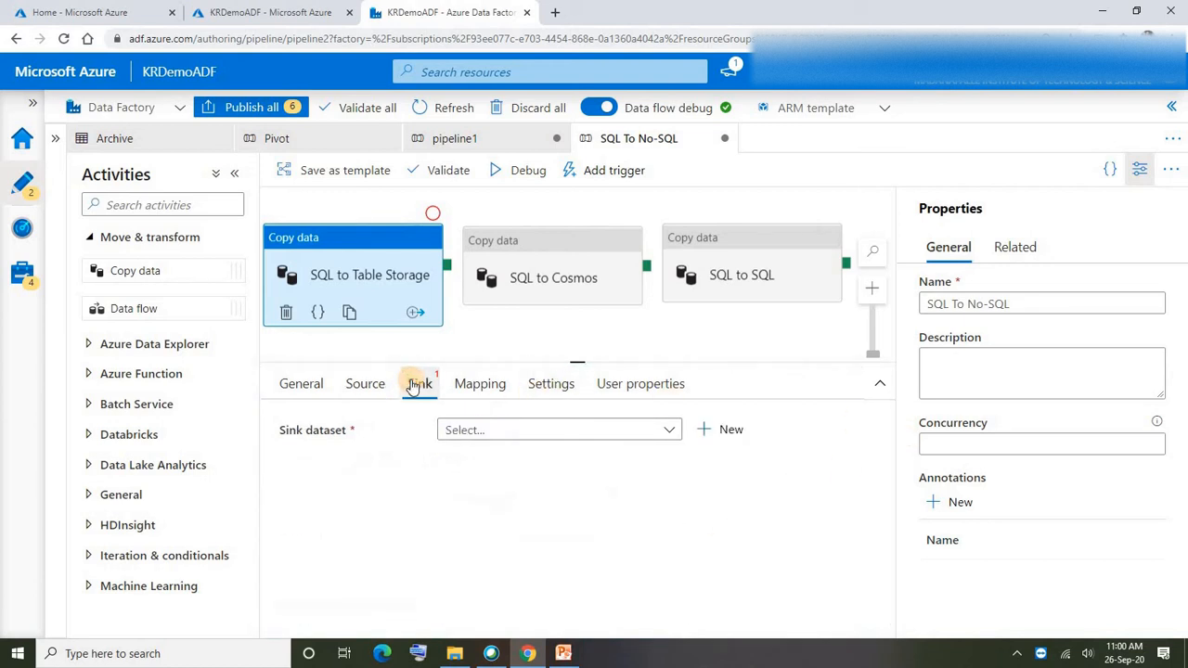
pyautogui.click(495, 432)
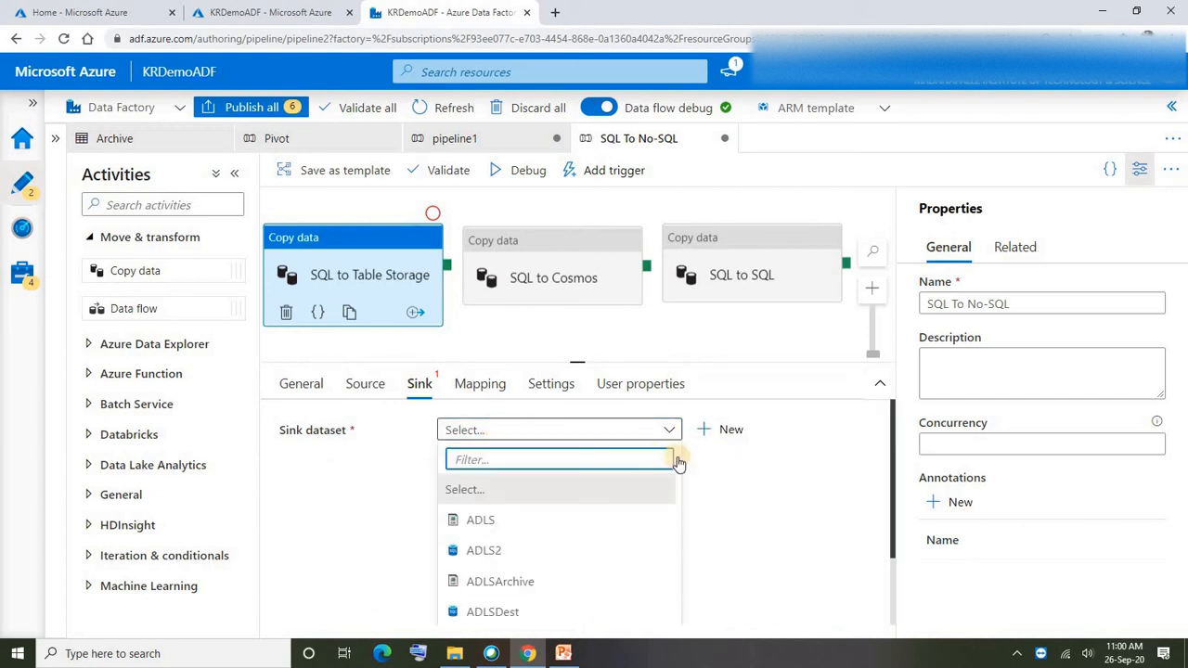
pyautogui.click(384, 243)
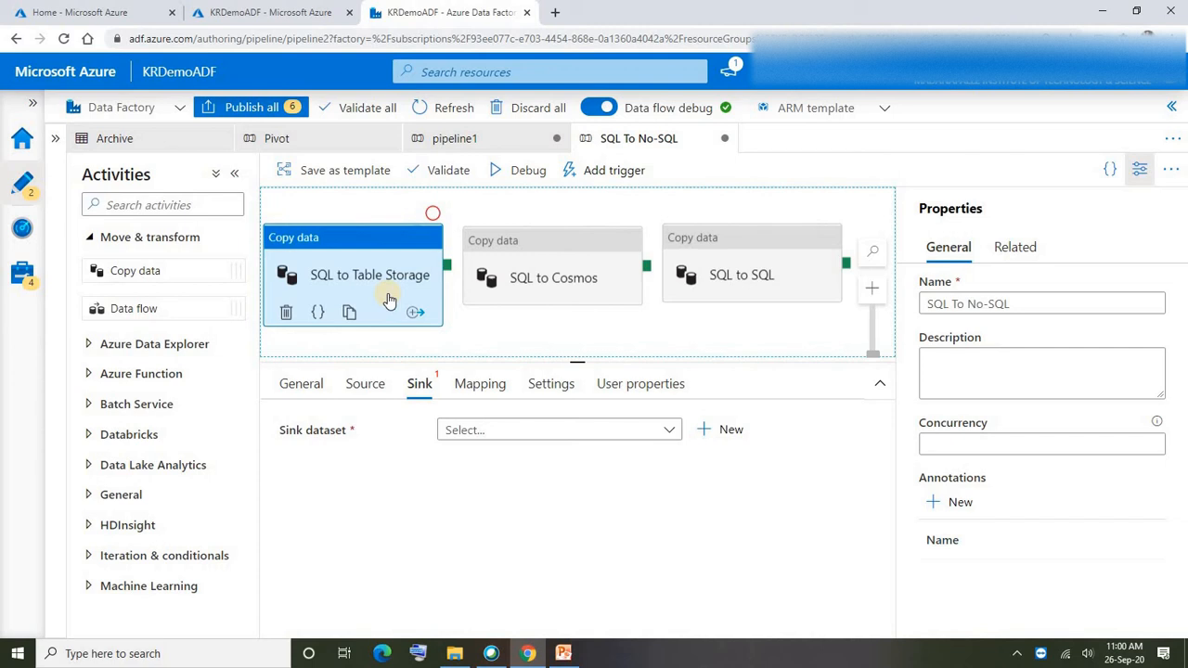
pyautogui.click(716, 432)
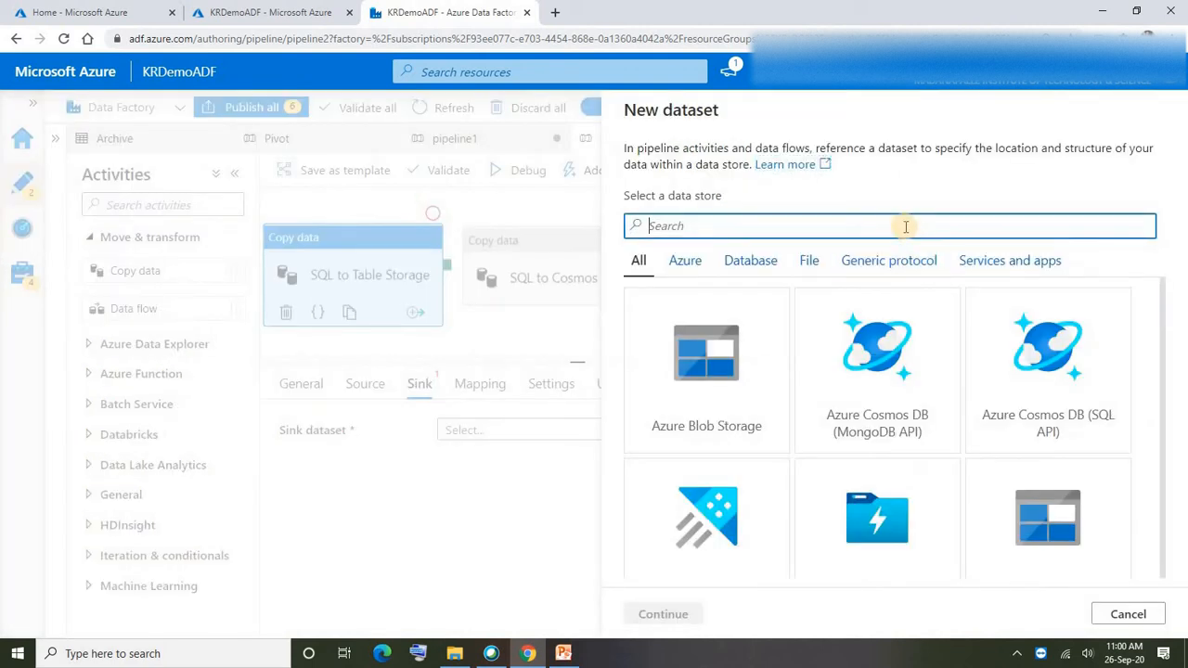
pyautogui.write('ta')
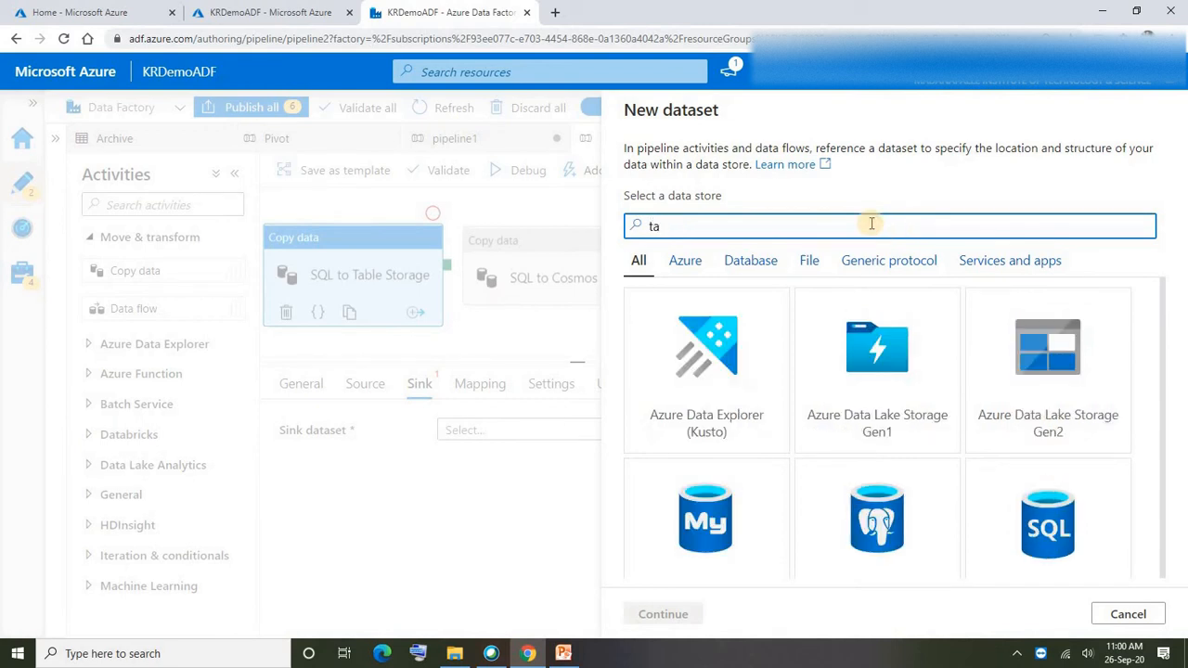
pyautogui.write('ble')
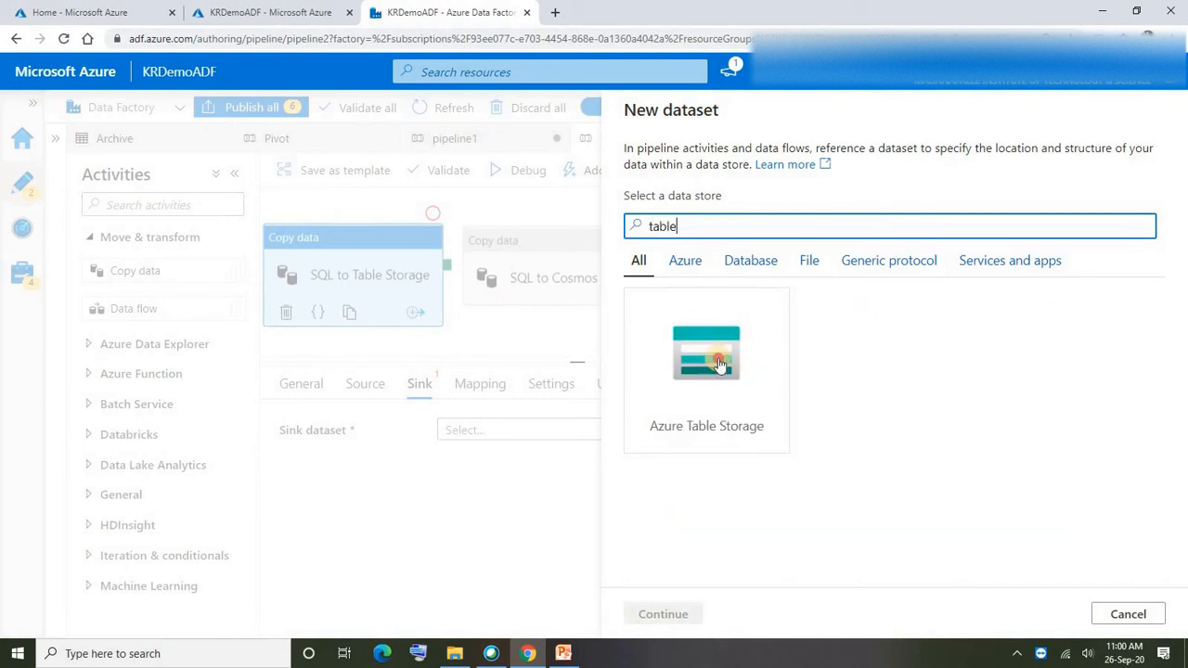
pyautogui.click(719, 364)
pyautogui.click(656, 617)
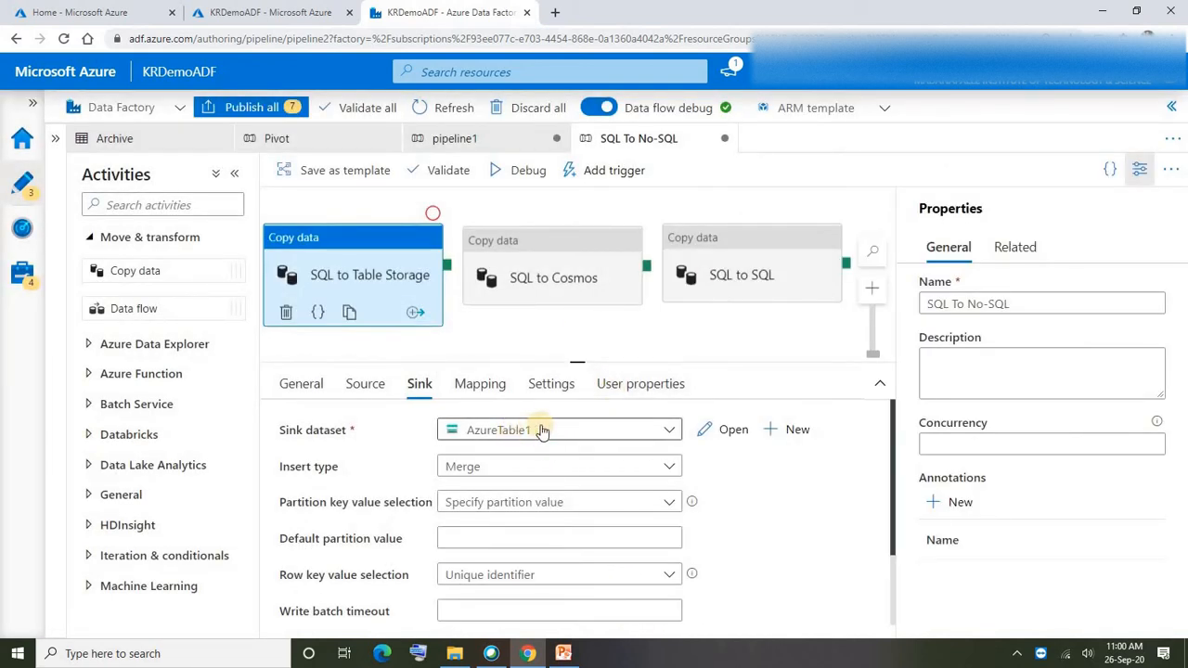
# Step: Open the sink dataset's settings and start a new linked service named "TableStorage1" for it
pyautogui.click(730, 429)
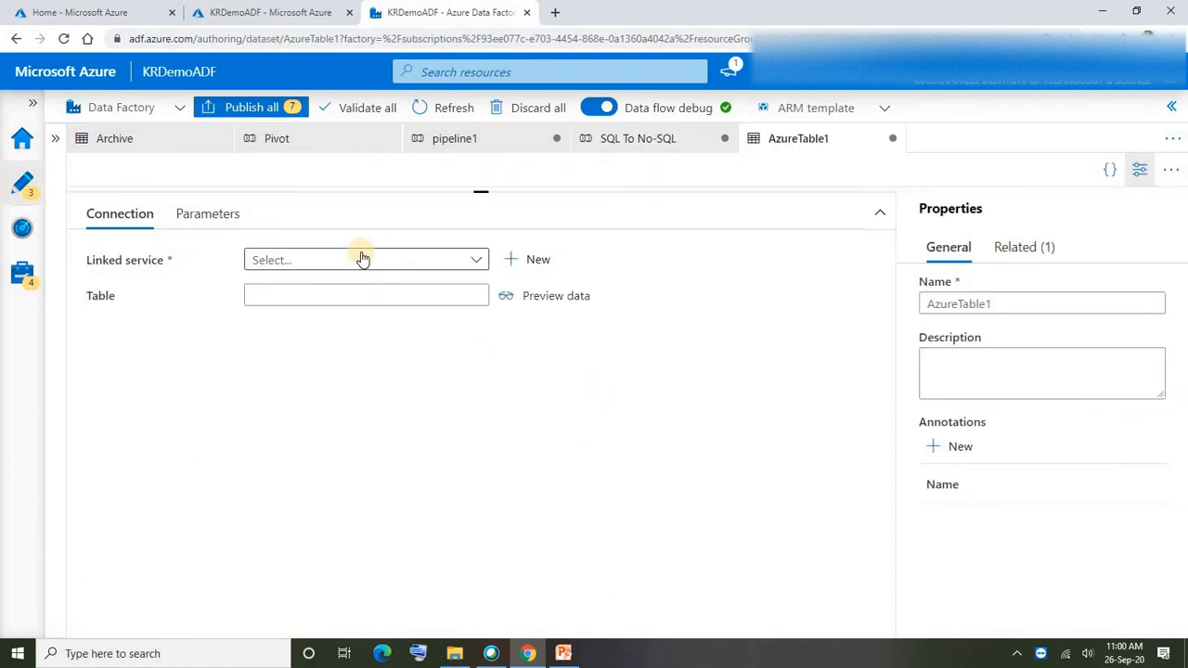
pyautogui.click(480, 260)
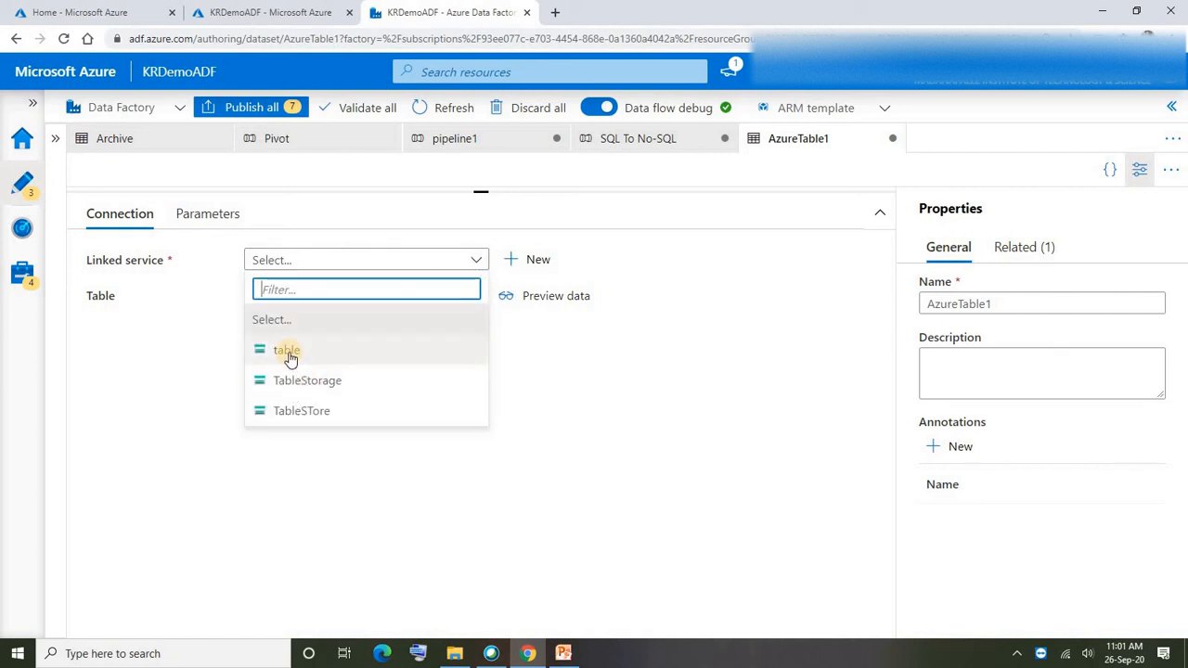
pyautogui.click(533, 262)
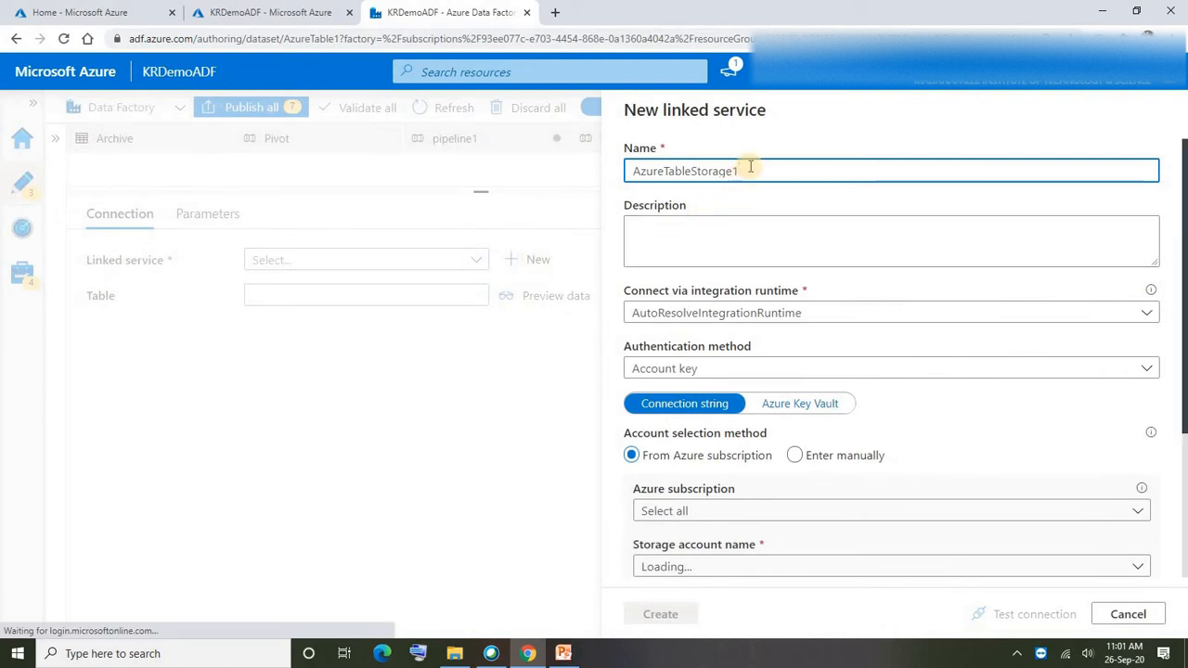
pyautogui.moveTo(748, 171); pyautogui.dragTo(707, 171)
pyautogui.moveTo(571, 204); pyautogui.dragTo(569, 204)
pyautogui.write('TableSto')
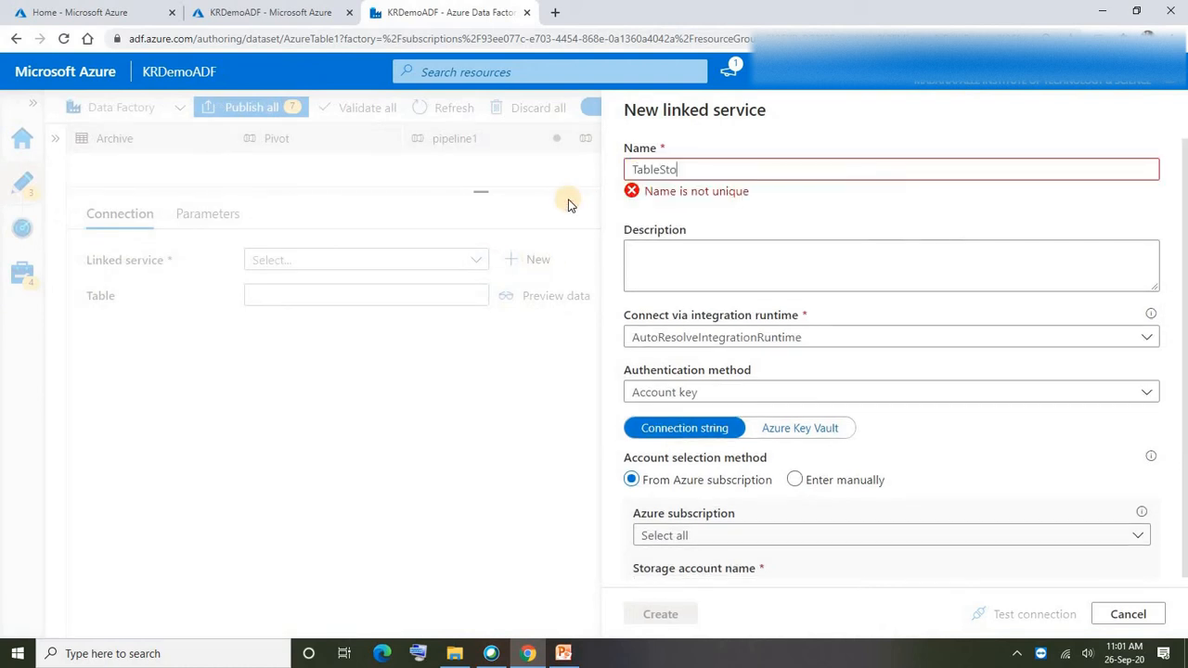
pyautogui.write('rage1')
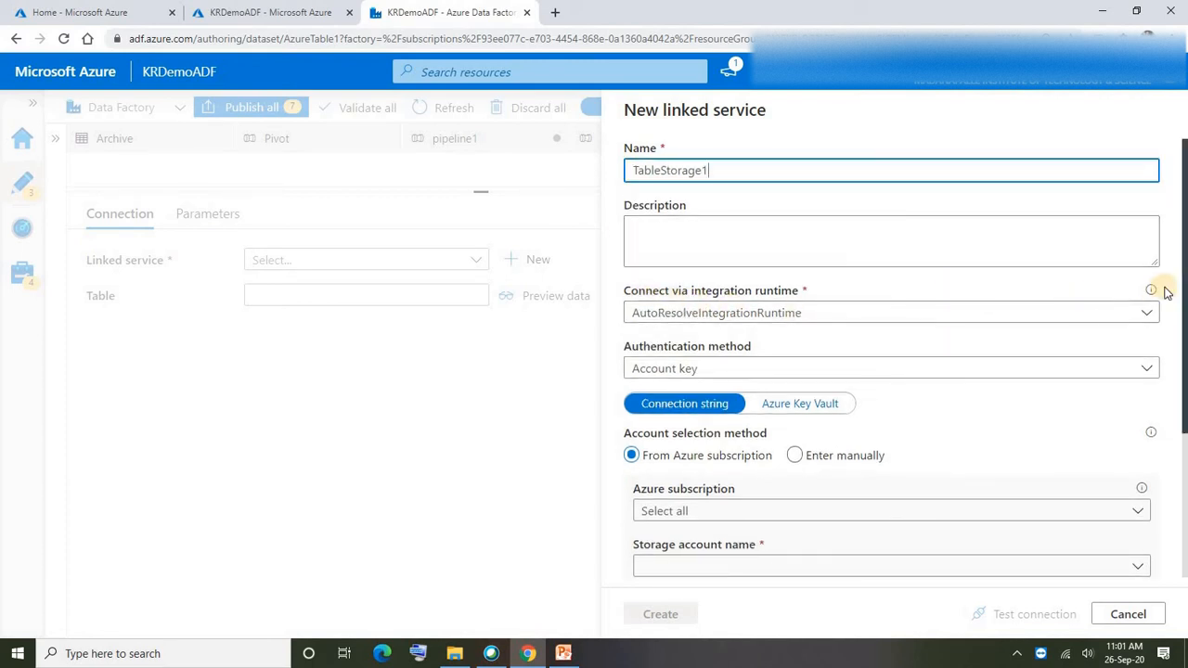
# Step: Choose the Azure for Students subscription and the kradls storage account, and create the linked service
pyautogui.scroll(-1, 1183, 248)
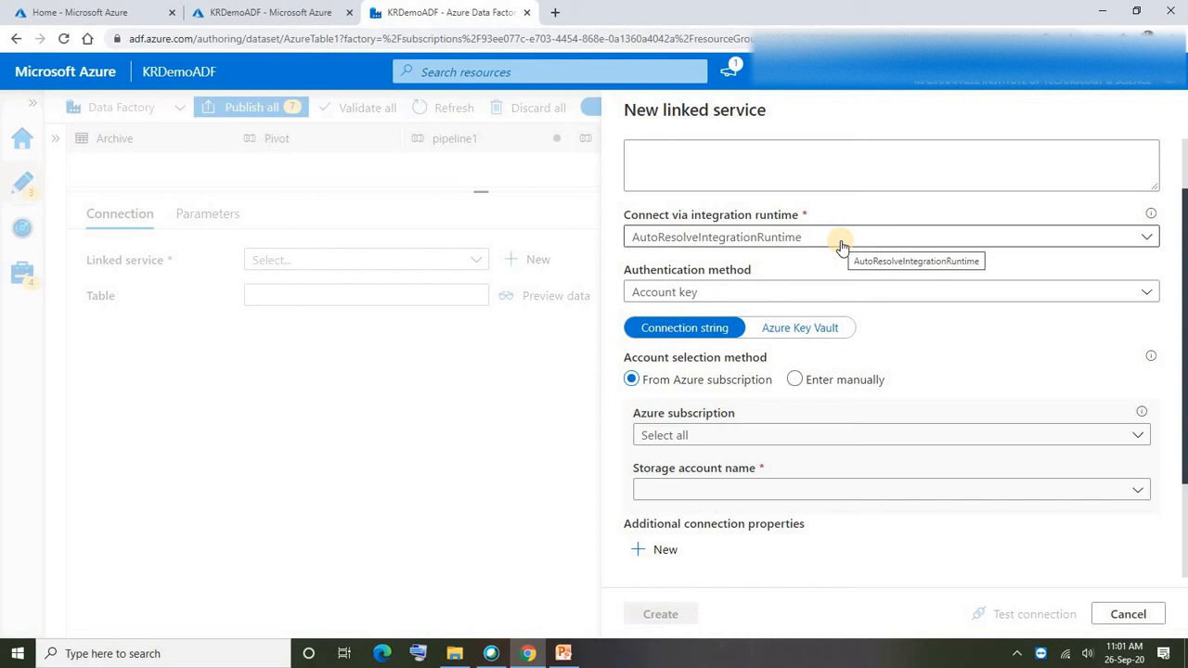
pyautogui.moveTo(1184, 232); pyautogui.dragTo(1184, 330)
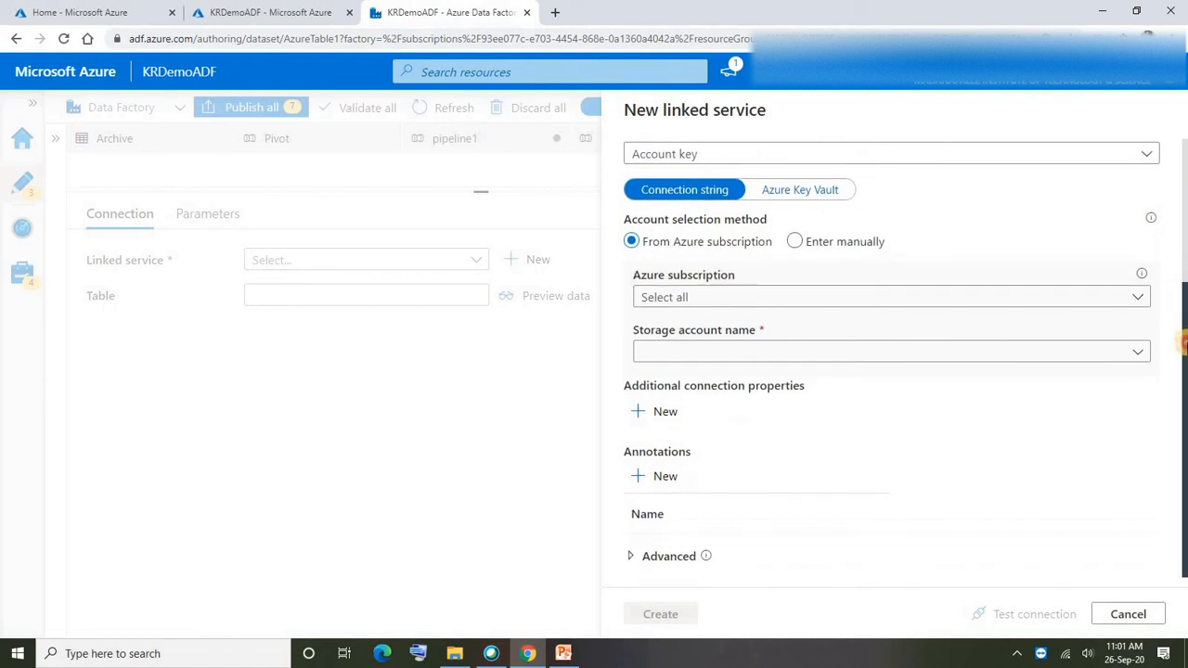
pyautogui.click(694, 299)
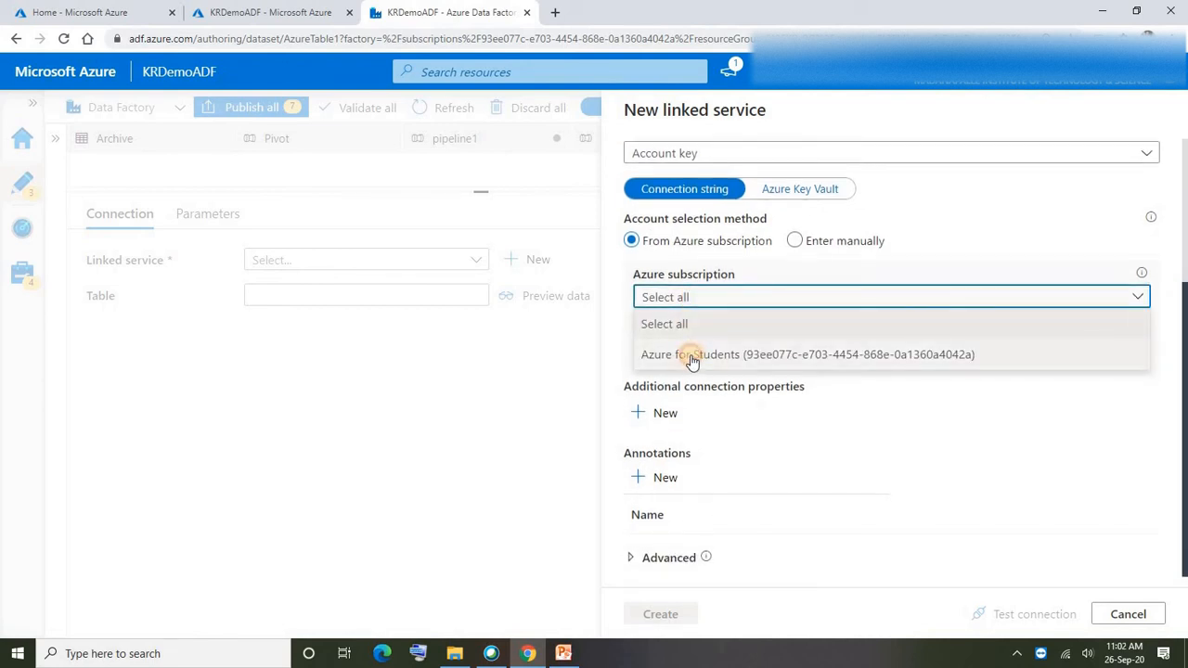
pyautogui.click(694, 357)
pyautogui.click(686, 352)
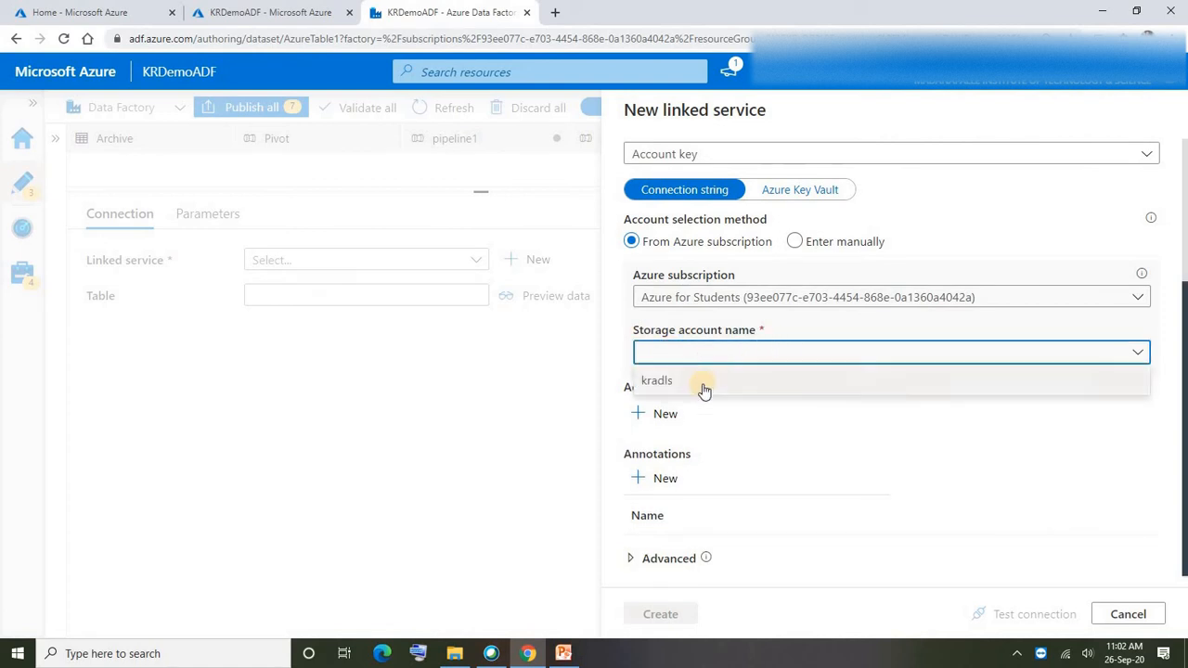
pyautogui.click(660, 382)
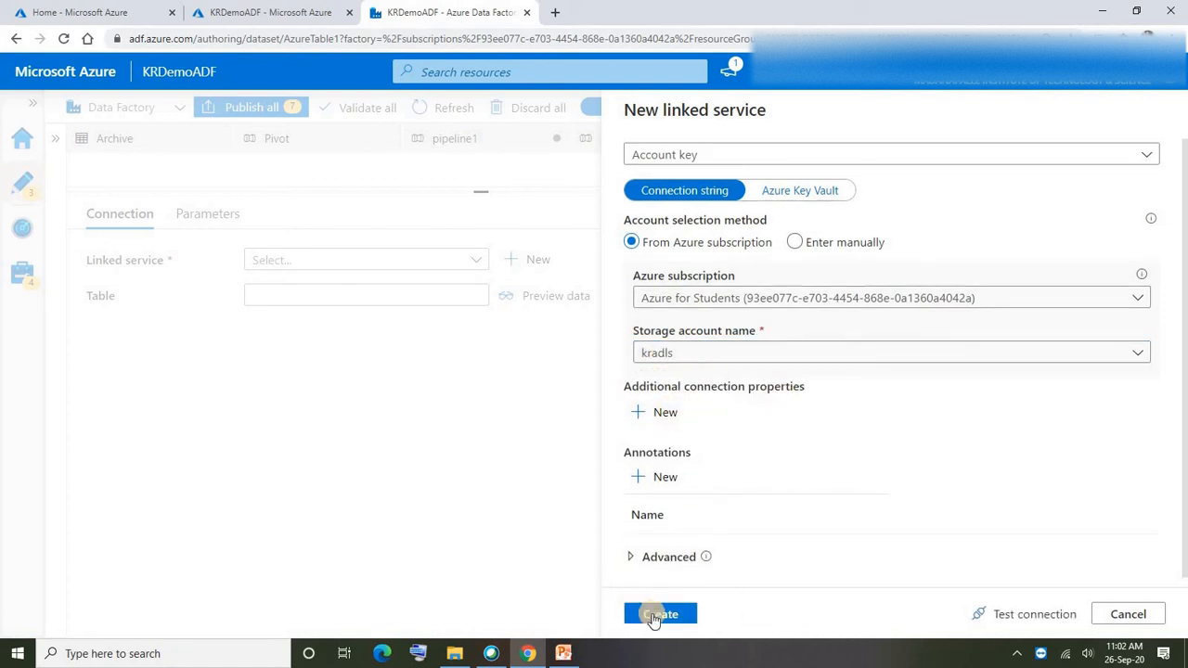
pyautogui.click(659, 614)
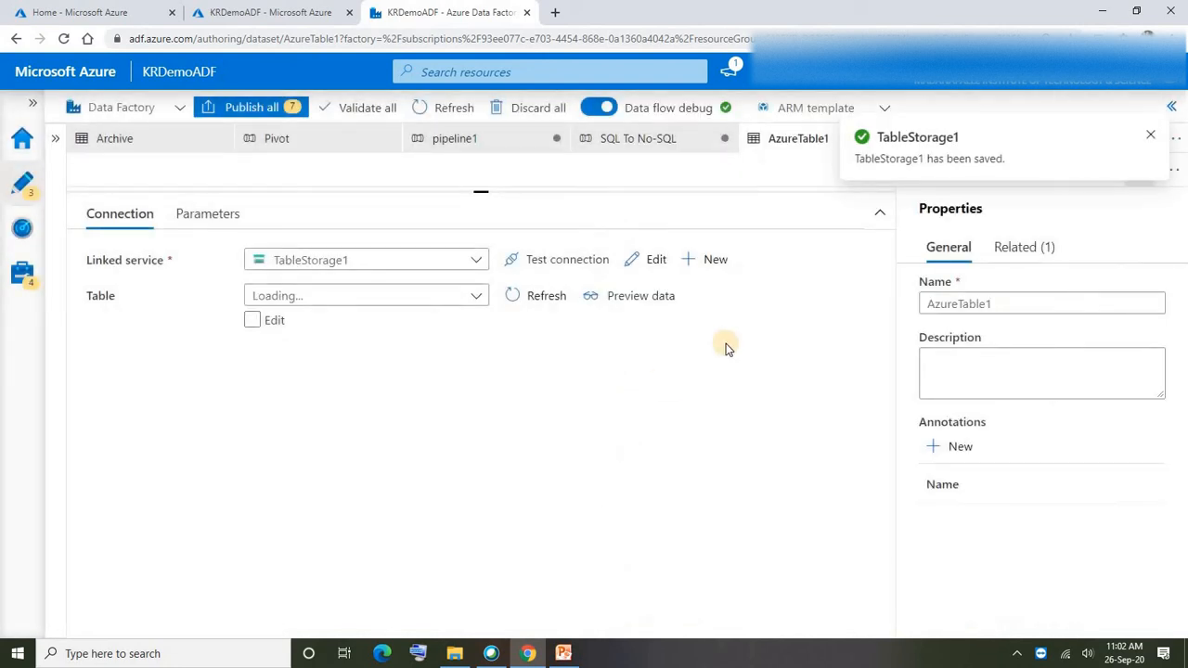
# Step: Set the Table Storage dataset's table to Address
pyautogui.click(475, 296)
pyautogui.click(268, 389)
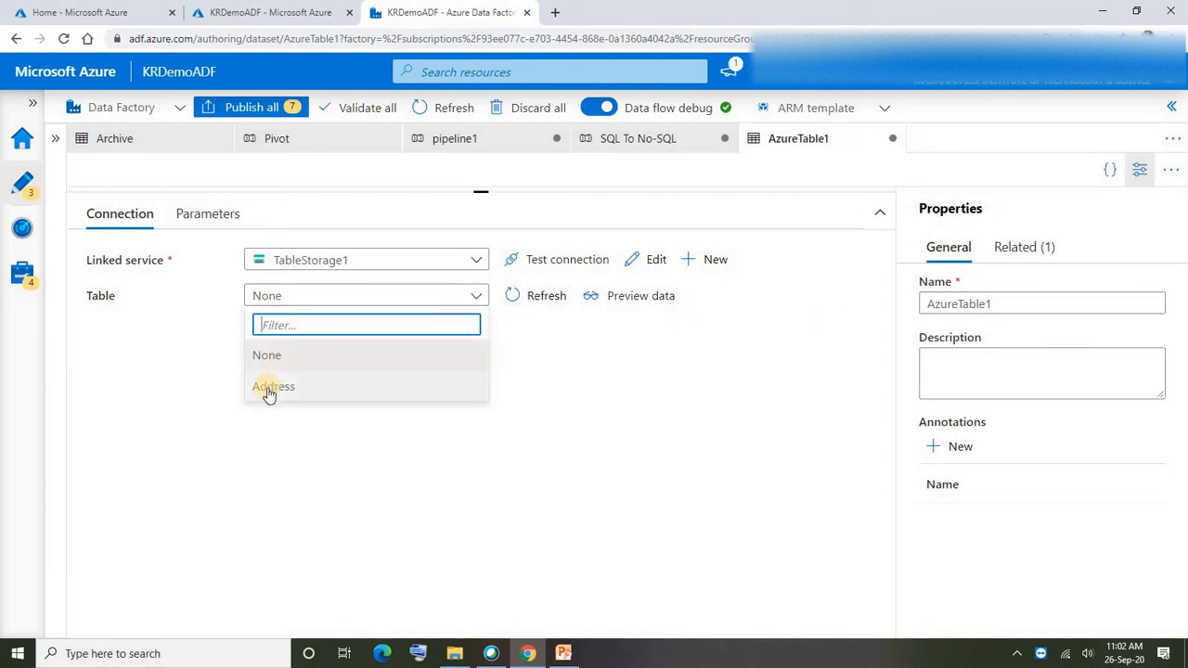
pyautogui.click(268, 389)
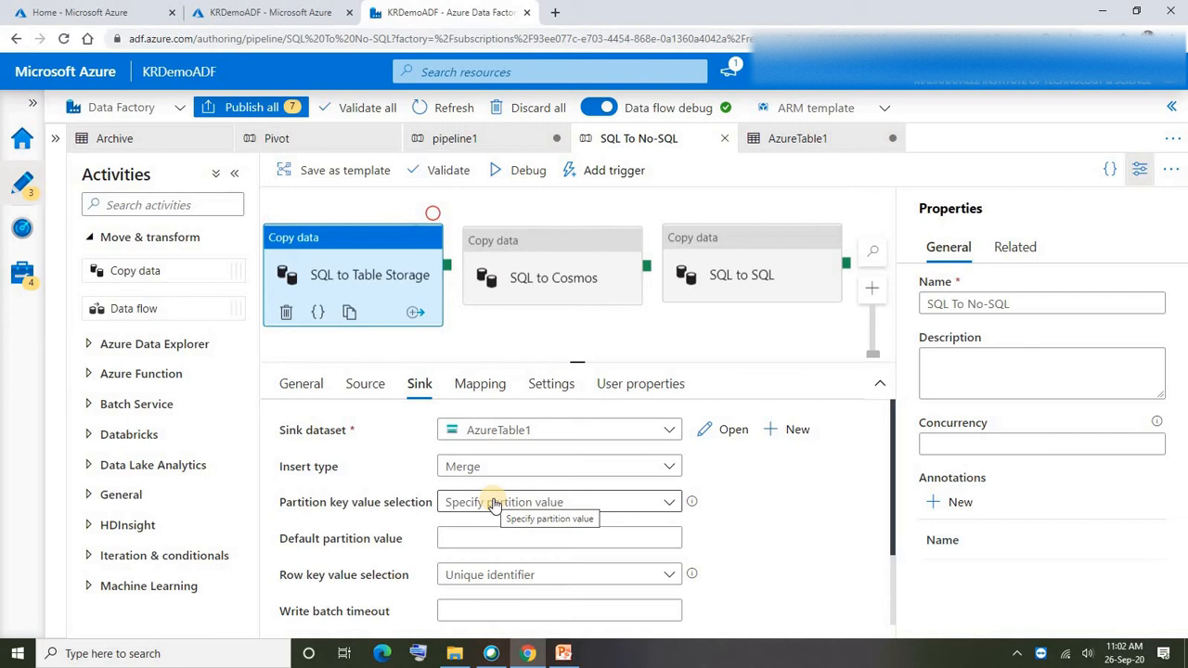
# Step: Set the partition key value selection of the Table Storage sink to Use sink column
pyautogui.click(720, 504)
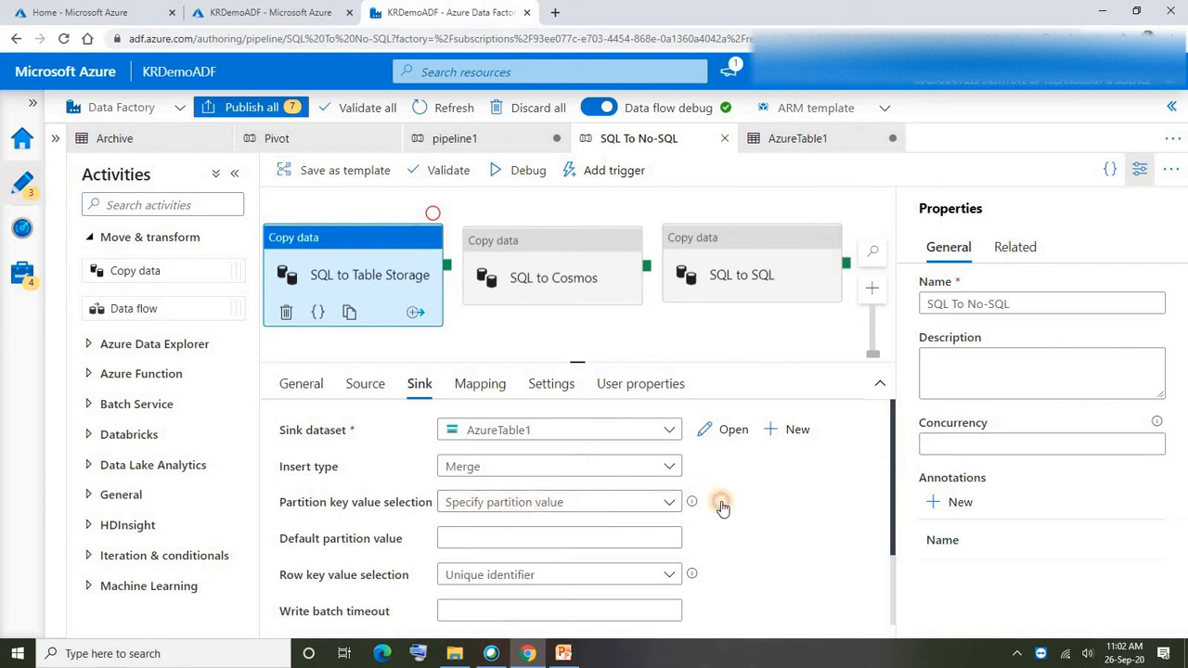
pyautogui.click(601, 512)
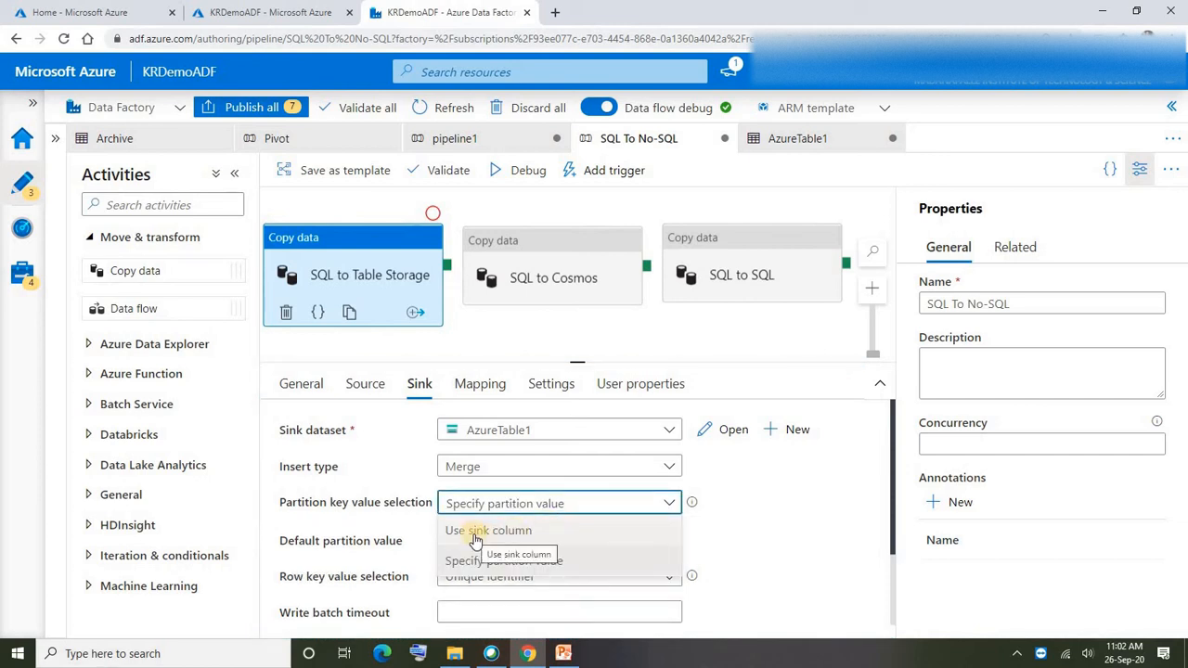
pyautogui.click(475, 534)
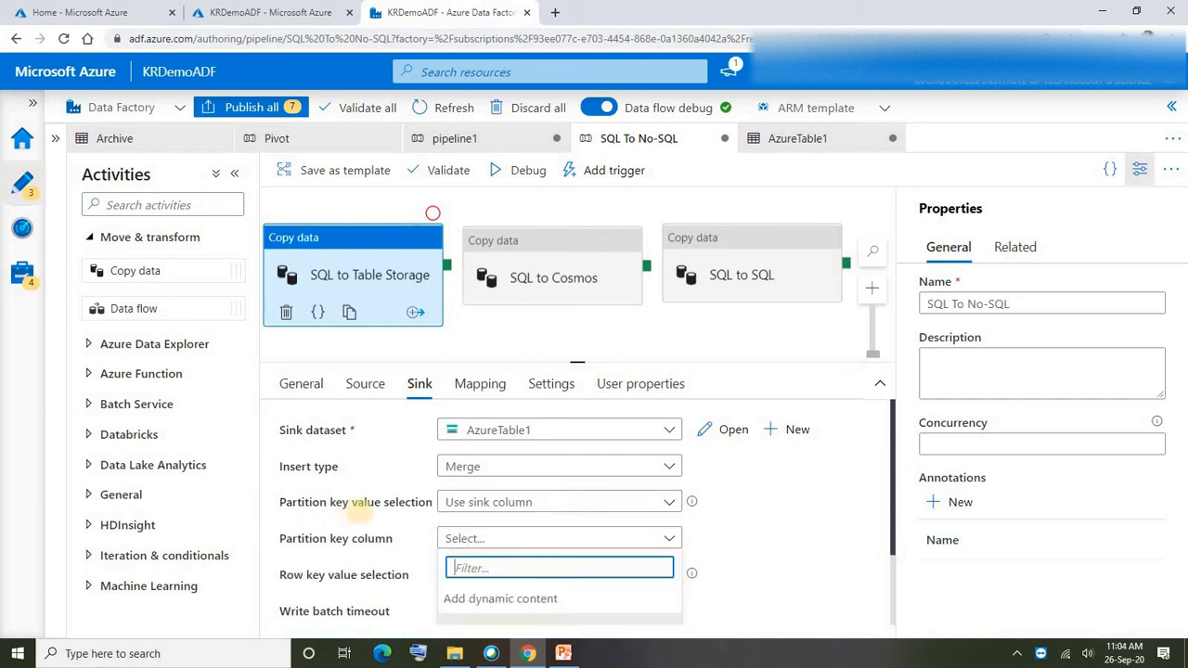
pyautogui.click(521, 512)
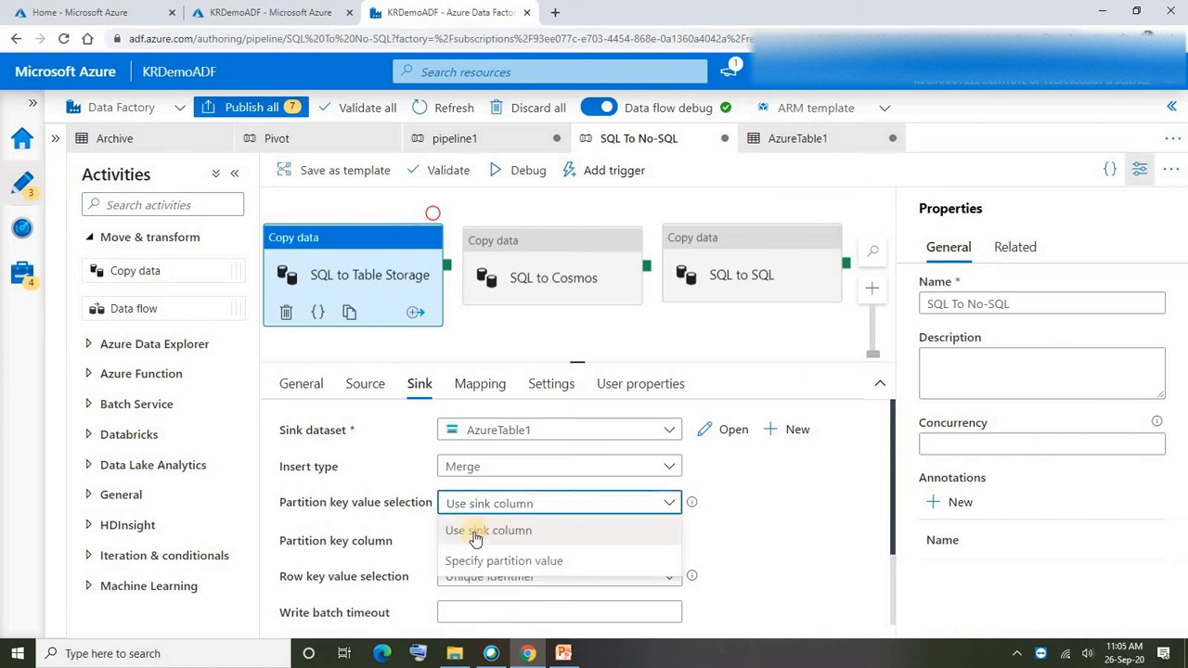
pyautogui.click(477, 530)
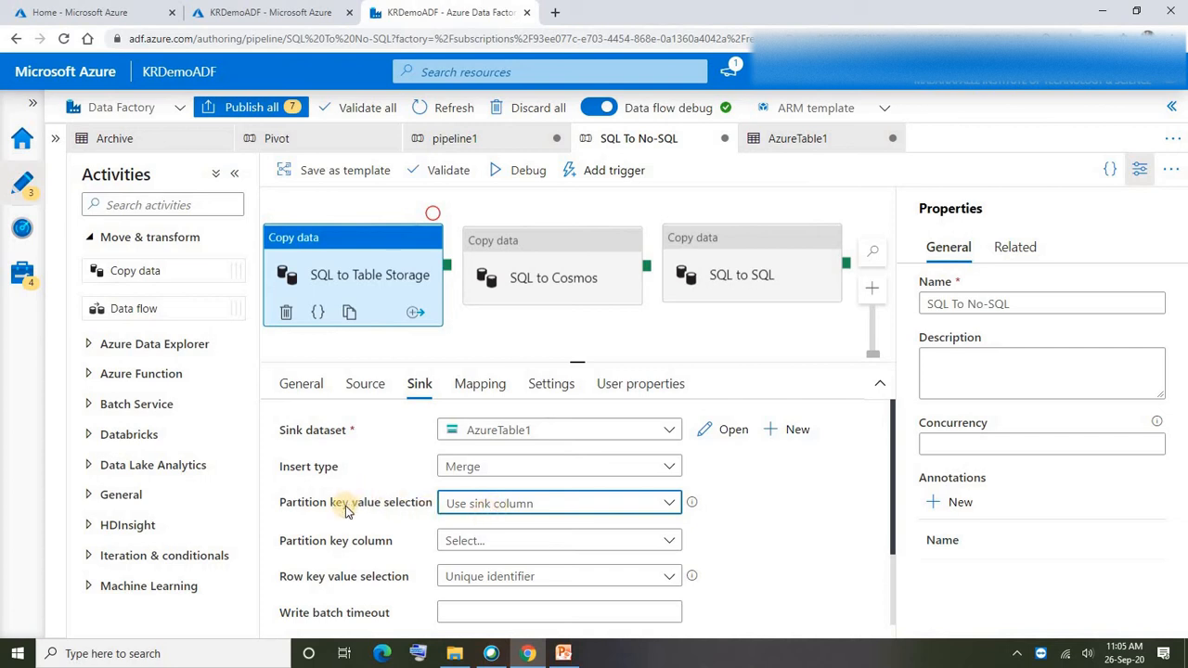
# Step: Open the dynamic content editor for the partition key column and look through the available date functions
pyautogui.click(496, 541)
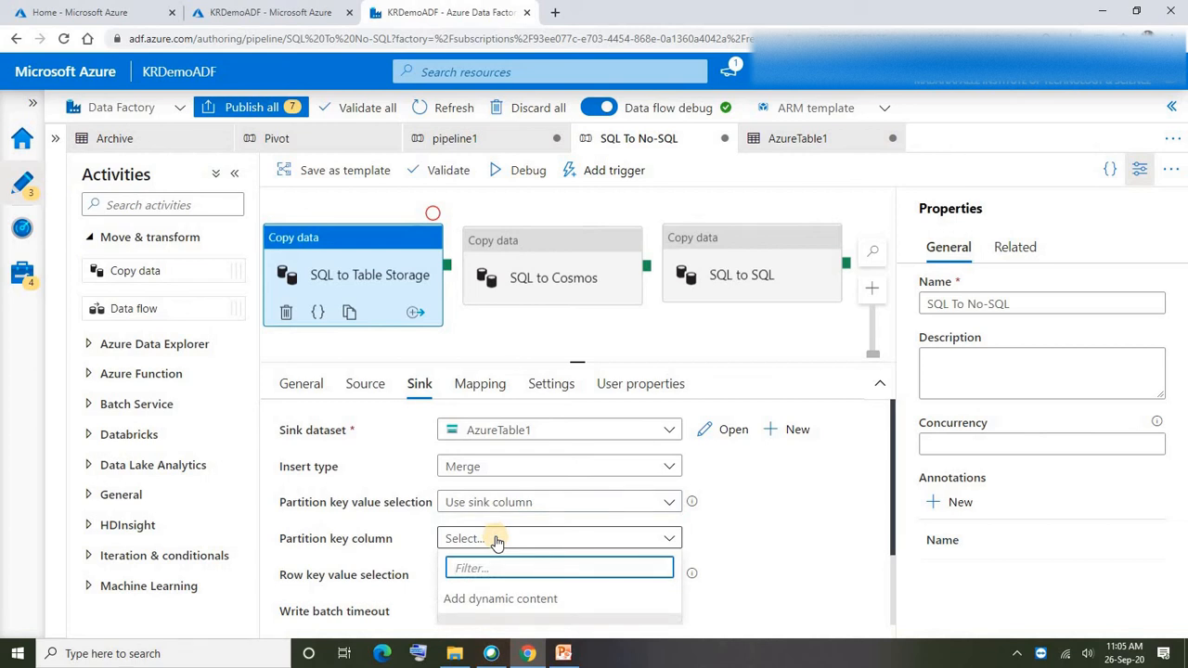
pyautogui.click(478, 601)
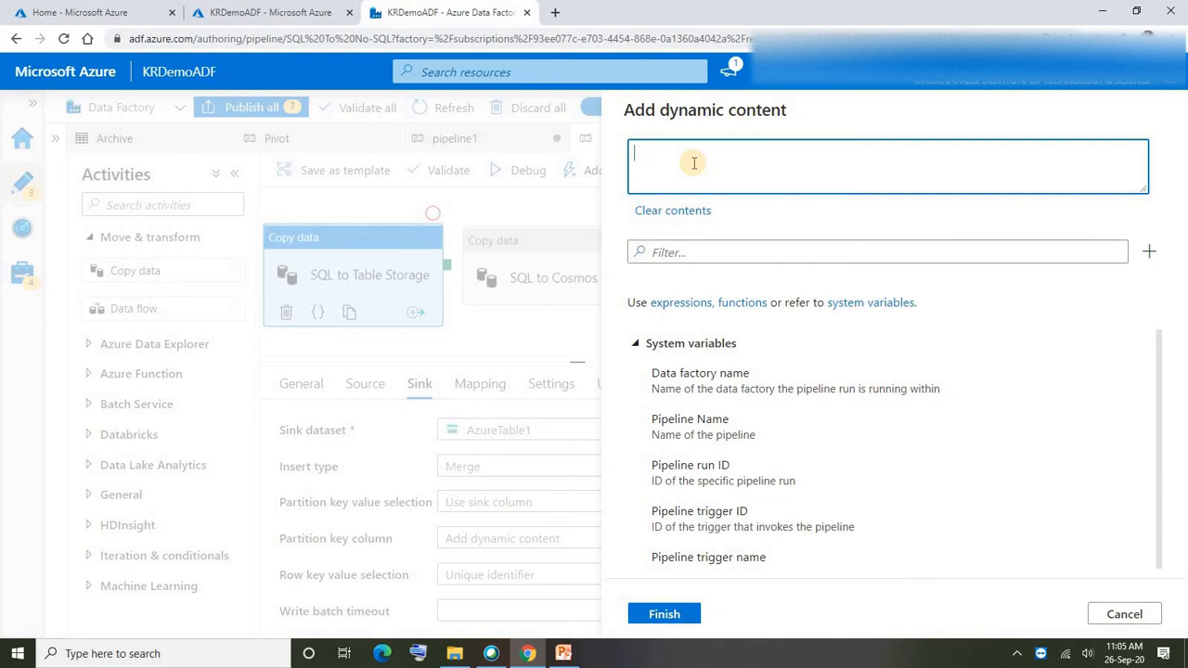
pyautogui.scroll(-3, 708, 153)
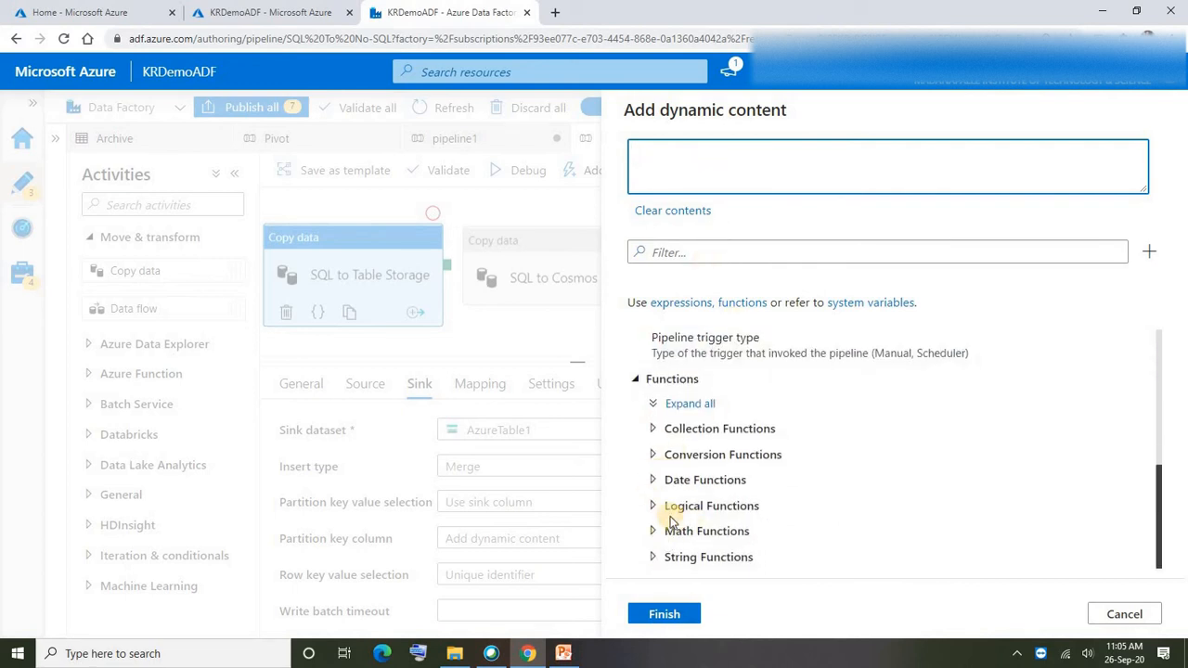
pyautogui.click(672, 483)
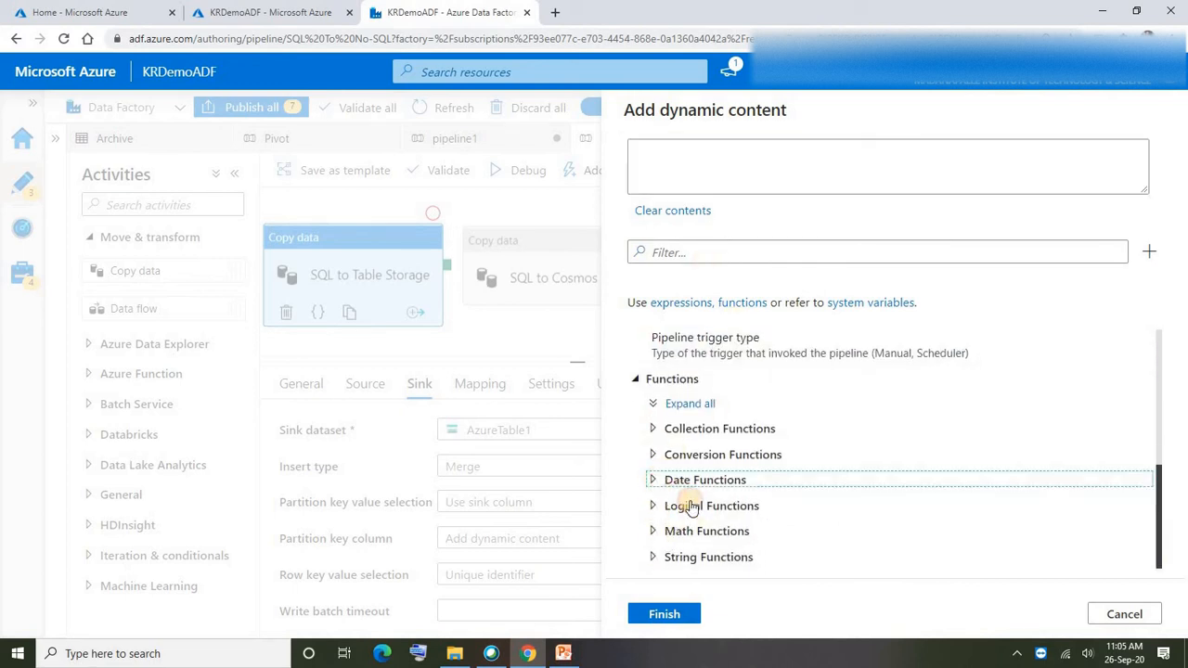
pyautogui.scroll(-9, 713, 515)
pyautogui.scroll(4, 708, 504)
pyautogui.scroll(-4, 709, 512)
pyautogui.scroll(-1, 701, 531)
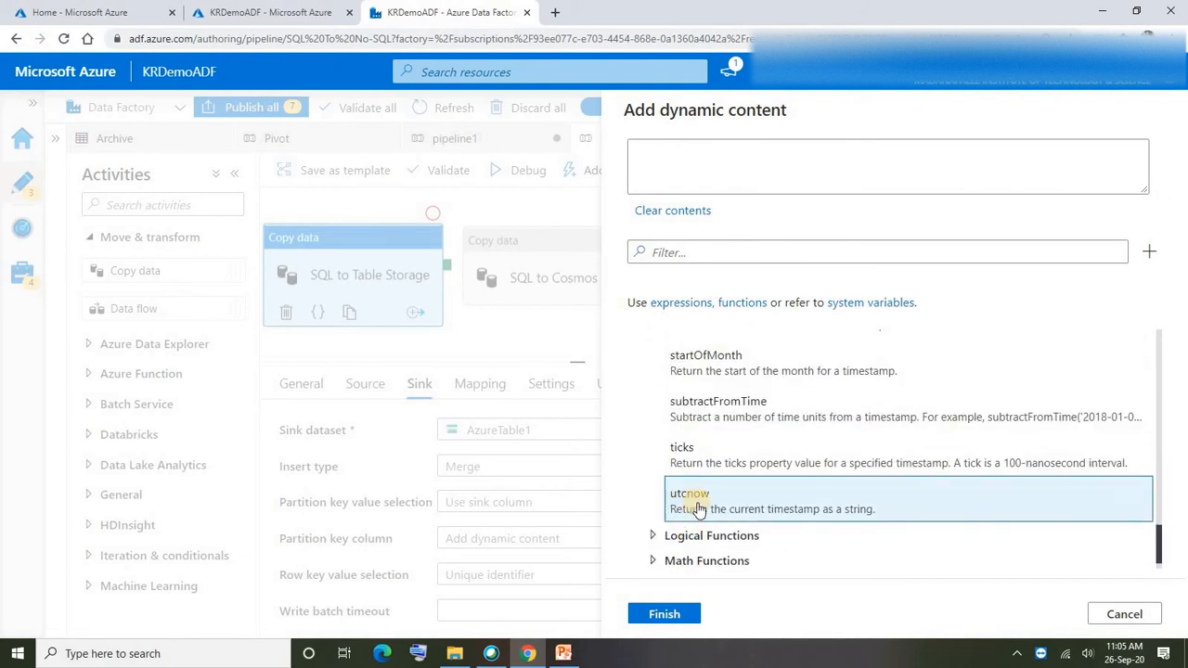
pyautogui.scroll(10, 655, 420)
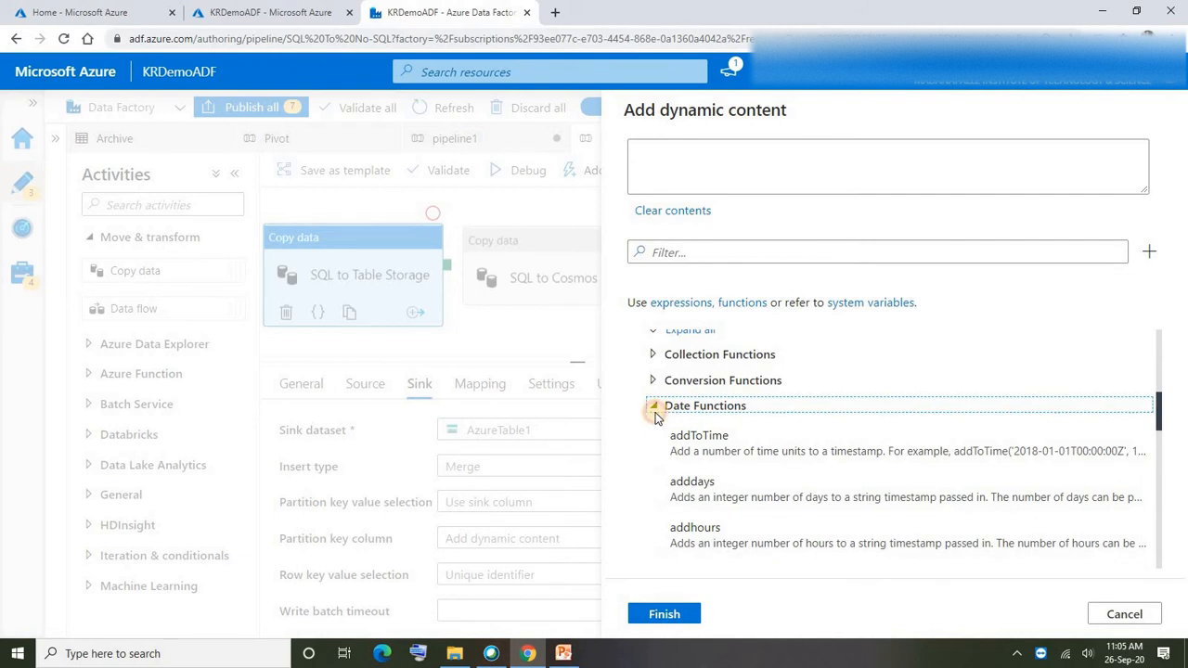
# Step: Insert the substring string function into the partition key column's expression
pyautogui.click(654, 410)
pyautogui.click(655, 558)
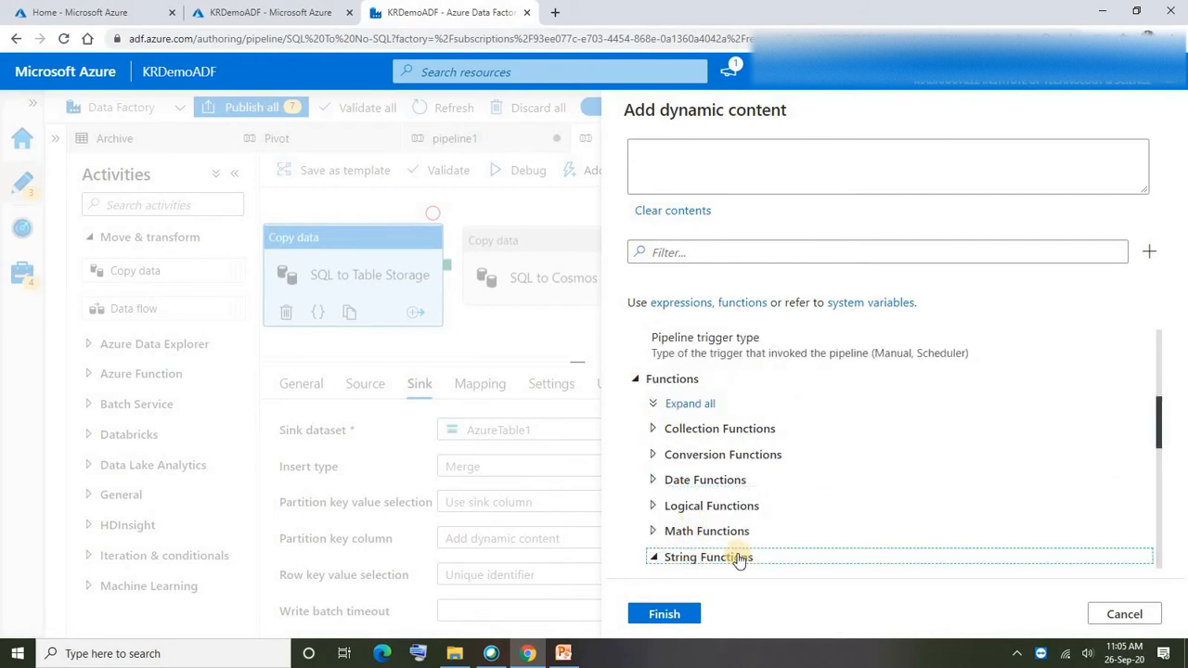
pyautogui.scroll(-3, 753, 559)
pyautogui.scroll(-6, 711, 542)
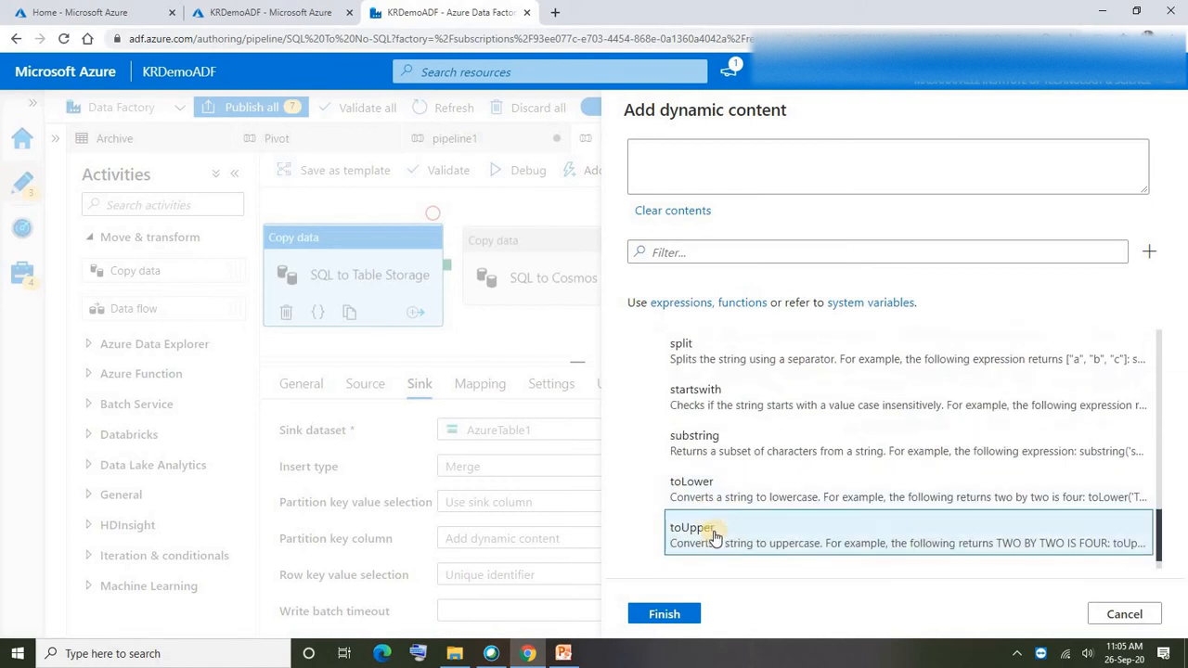
pyautogui.scroll(-1, 714, 538)
pyautogui.click(705, 413)
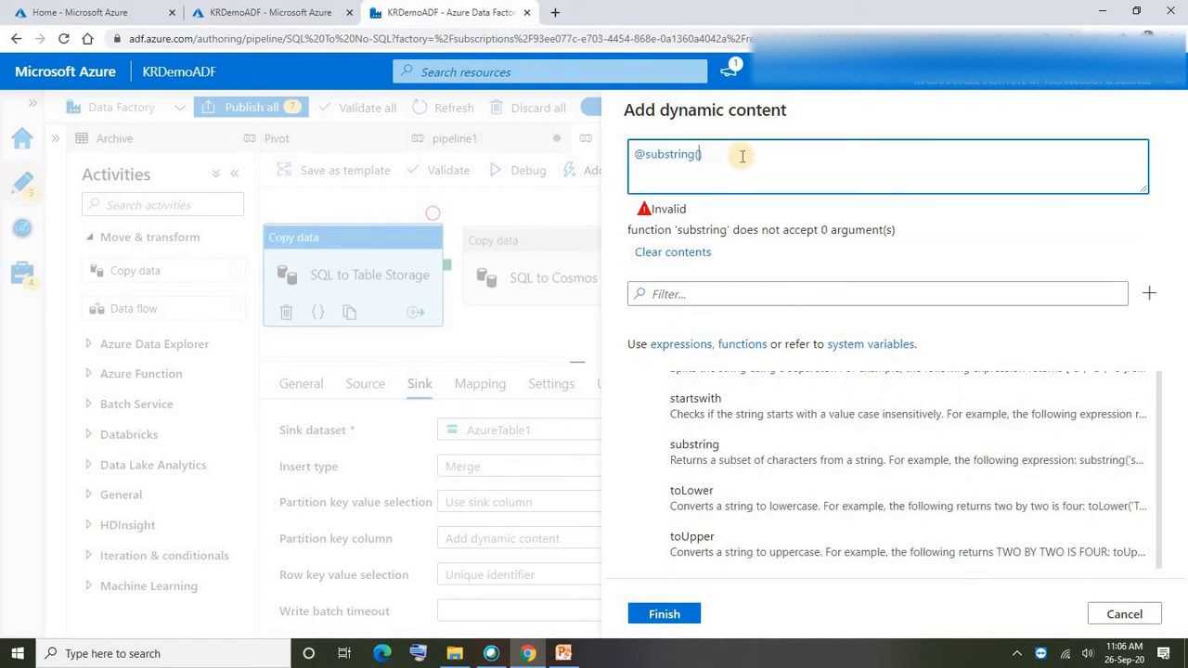
# Step: Insert the utcnow date function as the first argument of the substring expression
pyautogui.scroll(2, 650, 445)
pyautogui.scroll(3, 647, 448)
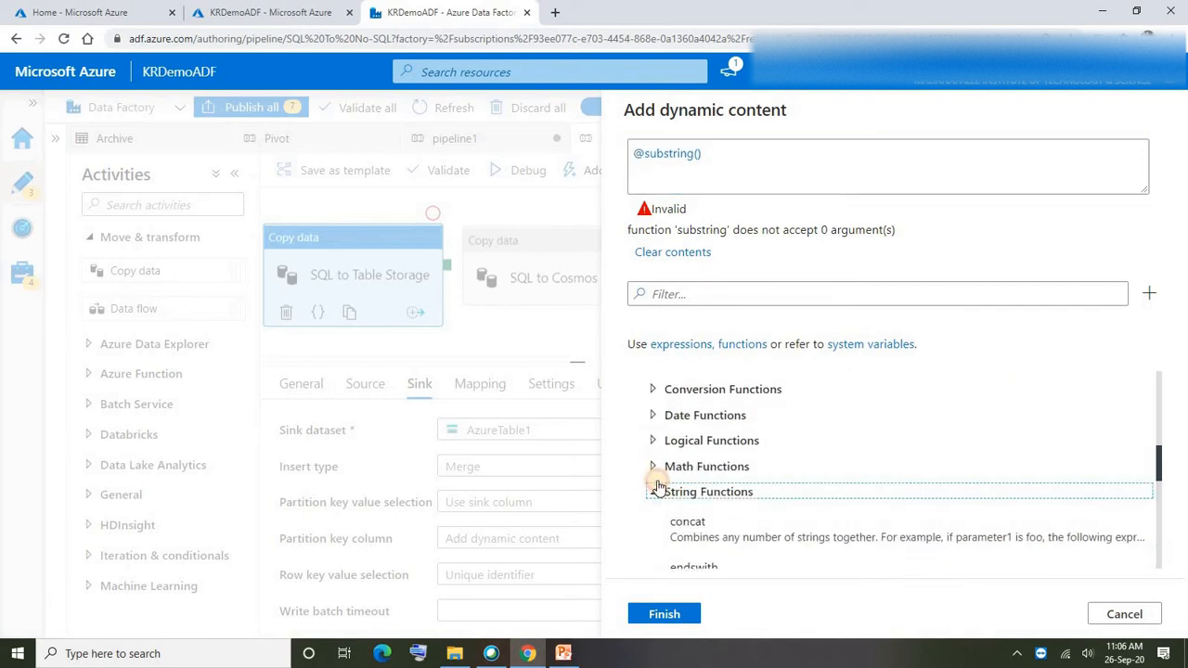
pyautogui.click(655, 492)
pyautogui.click(654, 479)
pyautogui.scroll(-3, 715, 526)
pyautogui.scroll(-5, 714, 526)
pyautogui.click(688, 497)
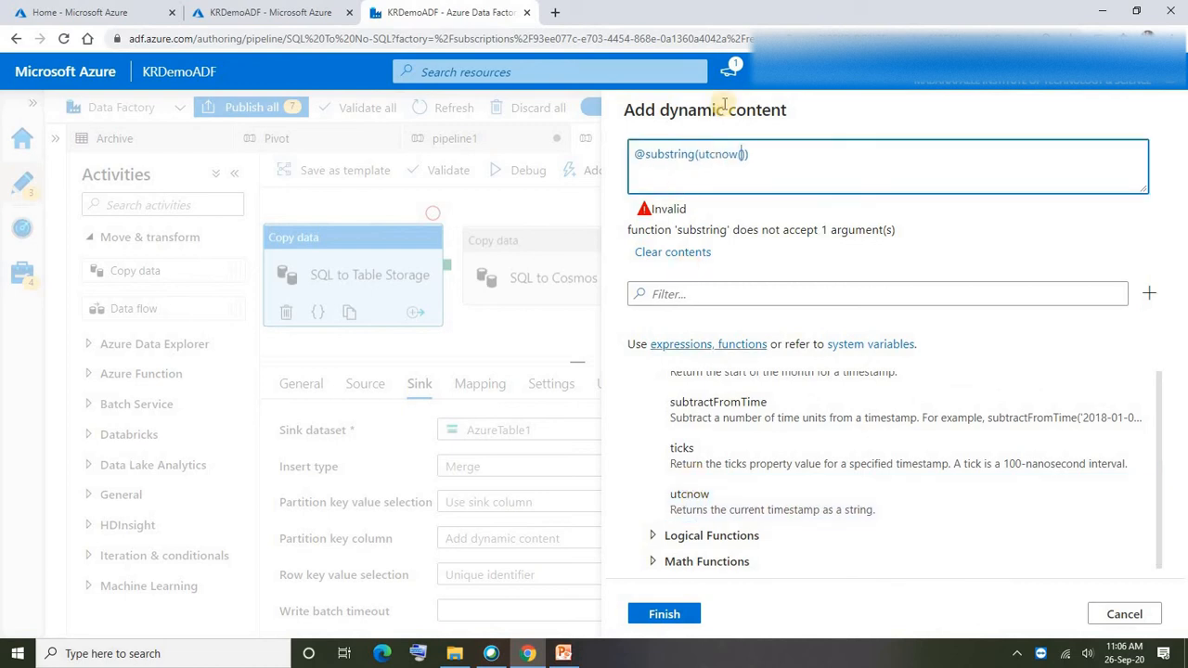
pyautogui.click(827, 170)
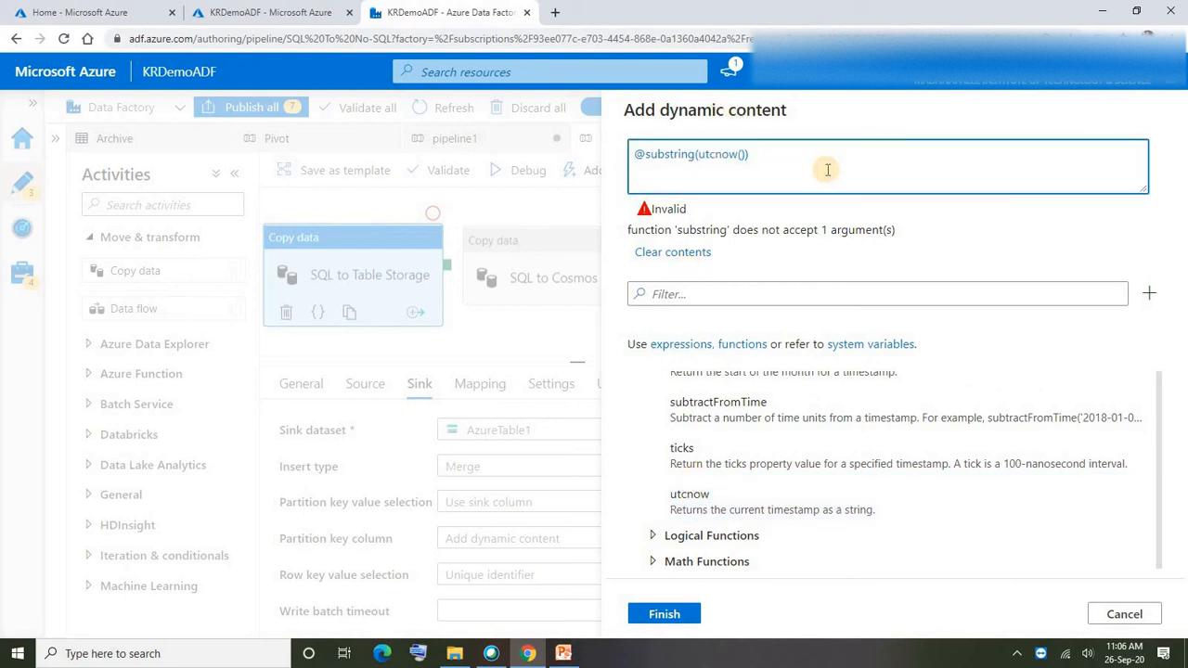
pyautogui.write(',0,4')
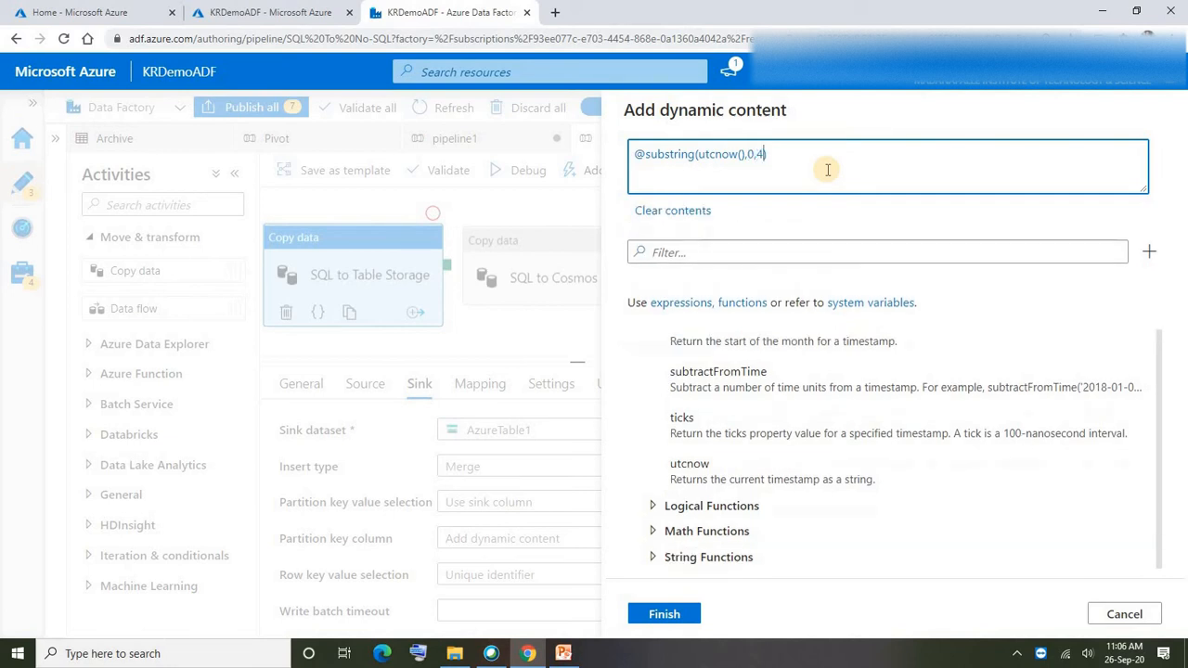
pyautogui.hotkey('ctrl', 'a')
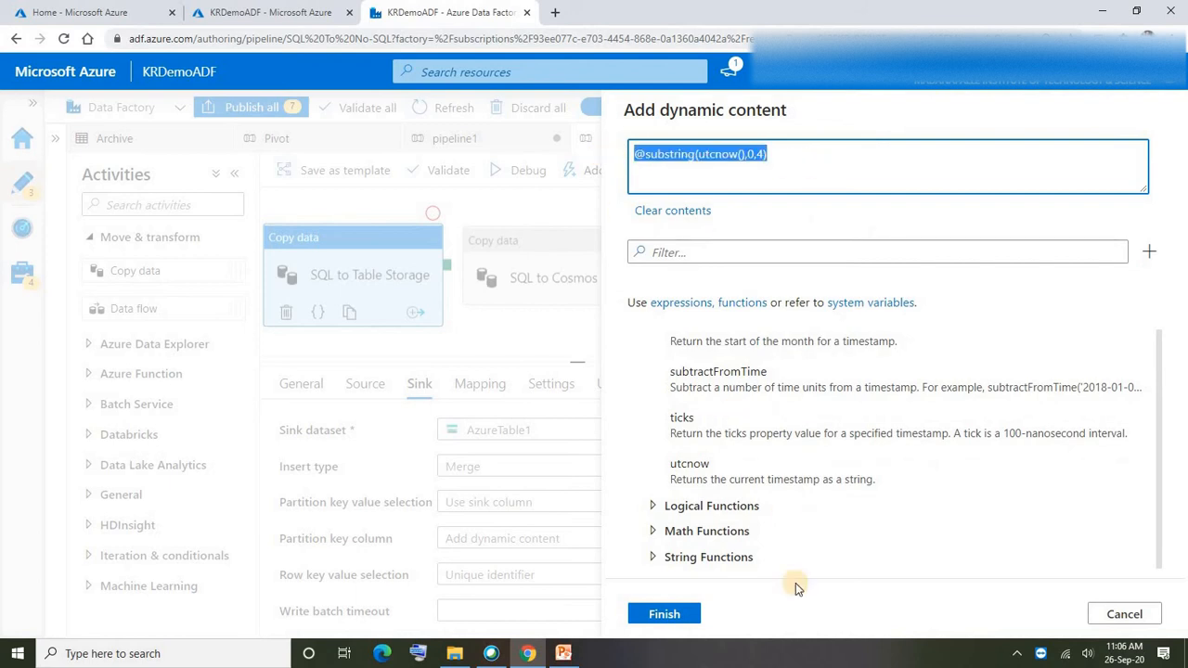
pyautogui.click(665, 615)
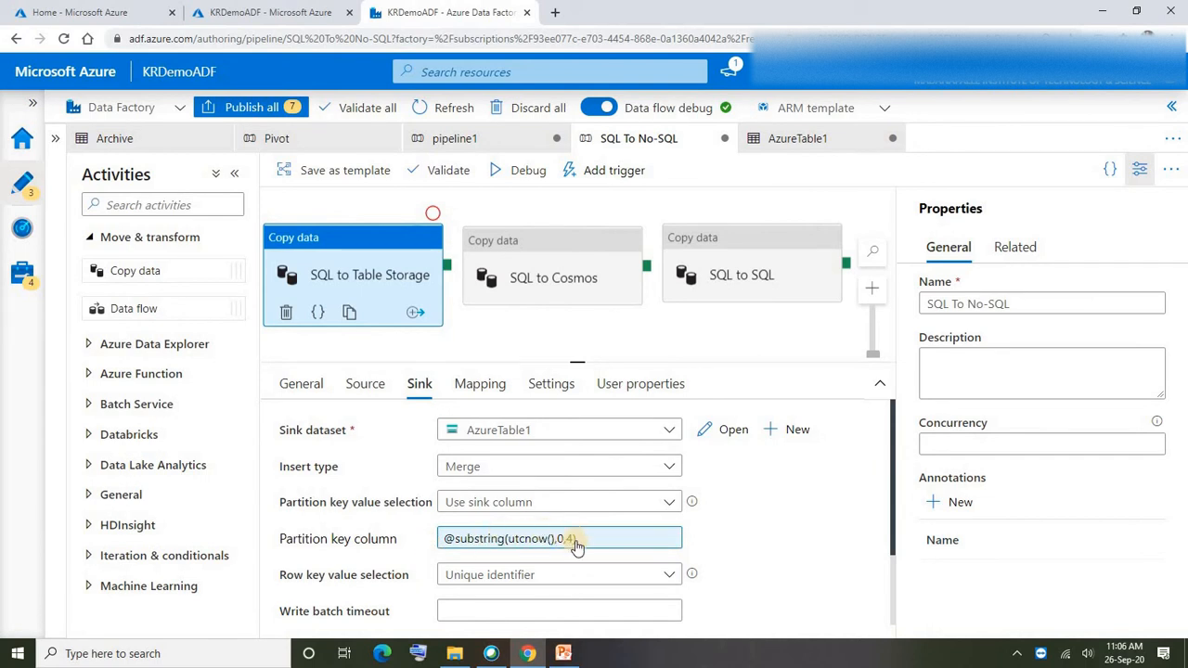
pyautogui.click(766, 536)
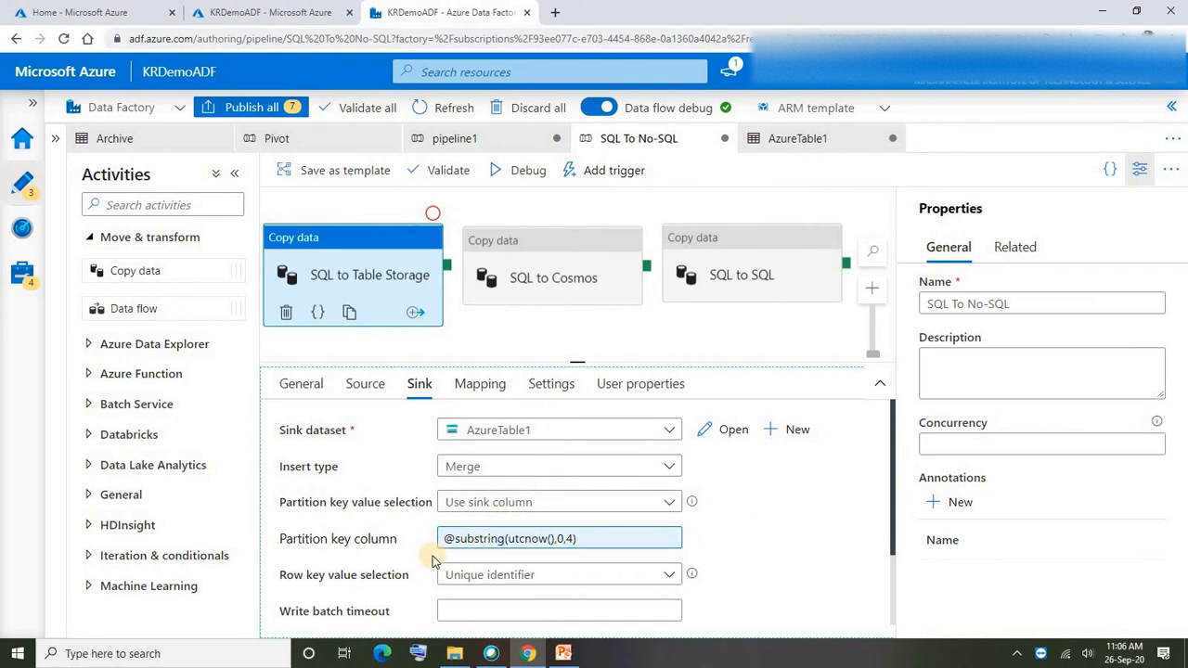
# Step: Try Use sink column as the row key value selection and check the options for the row key column
pyautogui.click(506, 580)
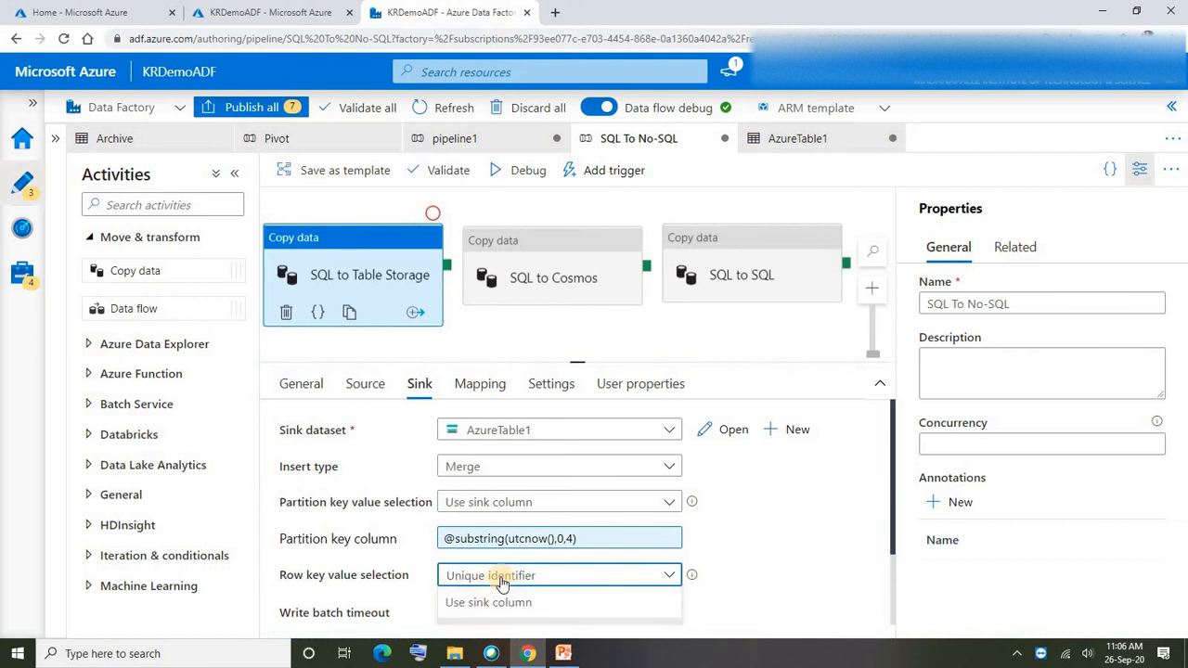
pyautogui.click(361, 590)
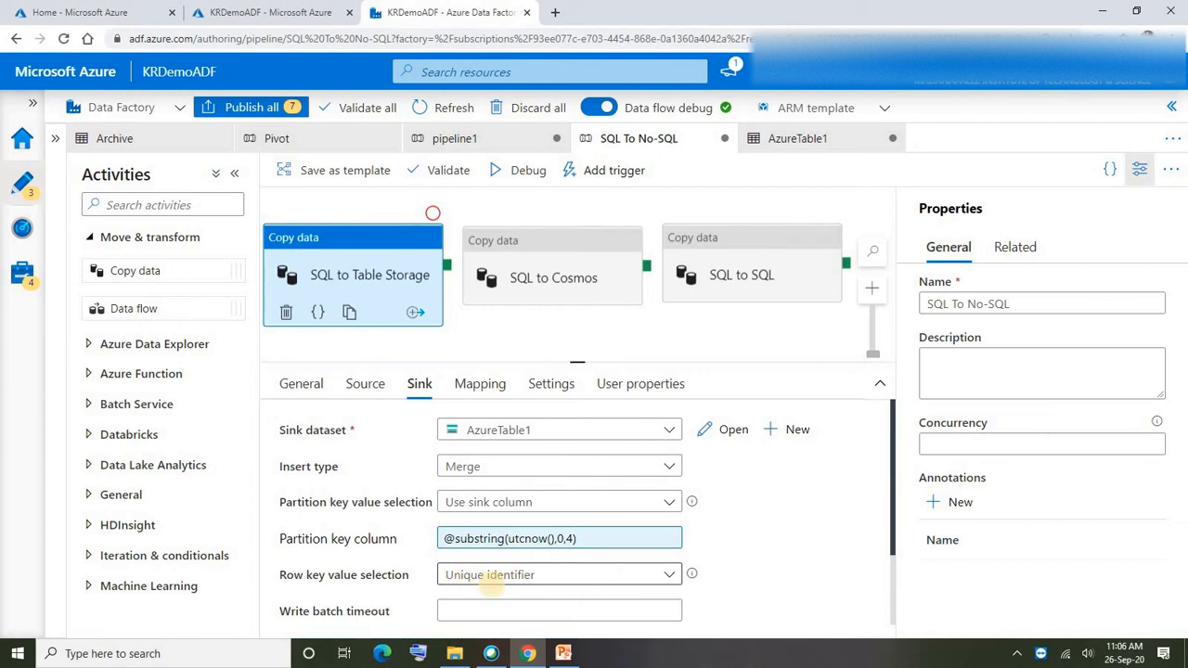
pyautogui.click(479, 581)
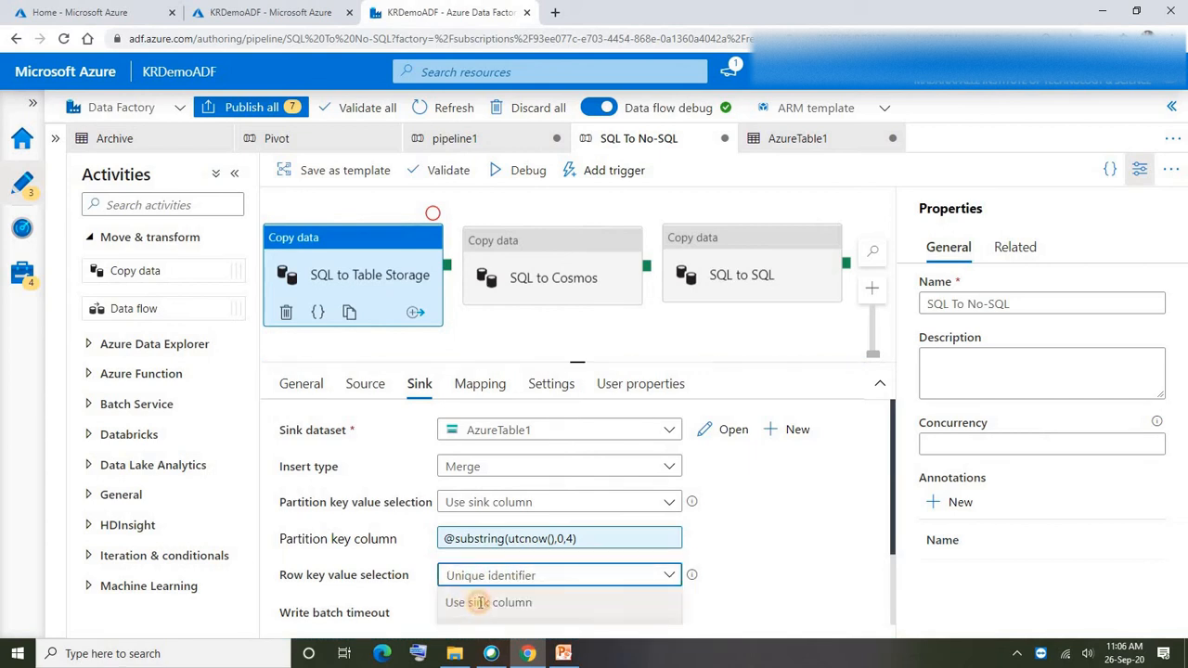
pyautogui.click(479, 602)
pyautogui.click(541, 607)
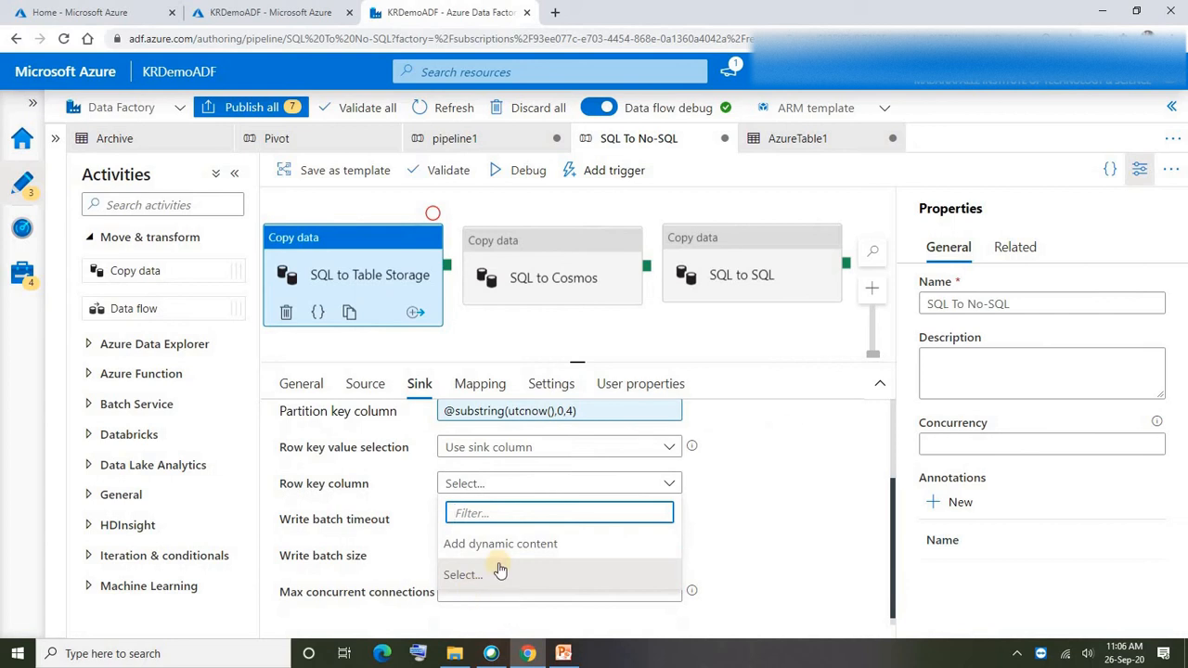
pyautogui.click(750, 516)
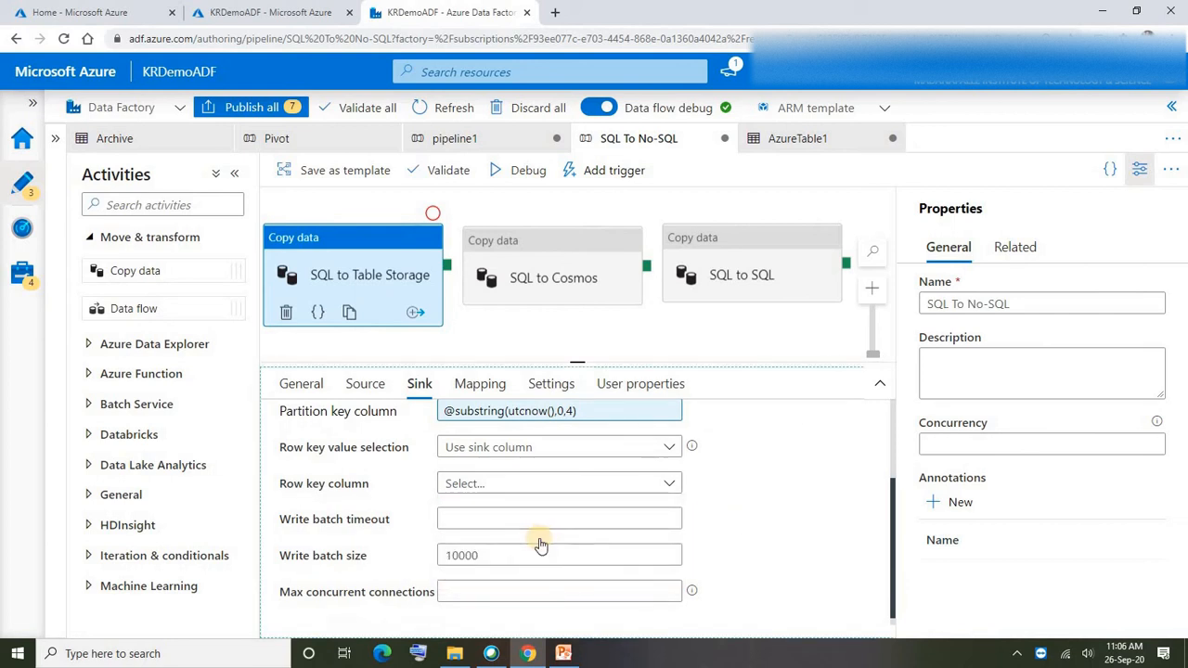
# Step: Return the row key value selection to Unique identifier
pyautogui.scroll(2, 540, 546)
pyautogui.scroll(-1, 507, 554)
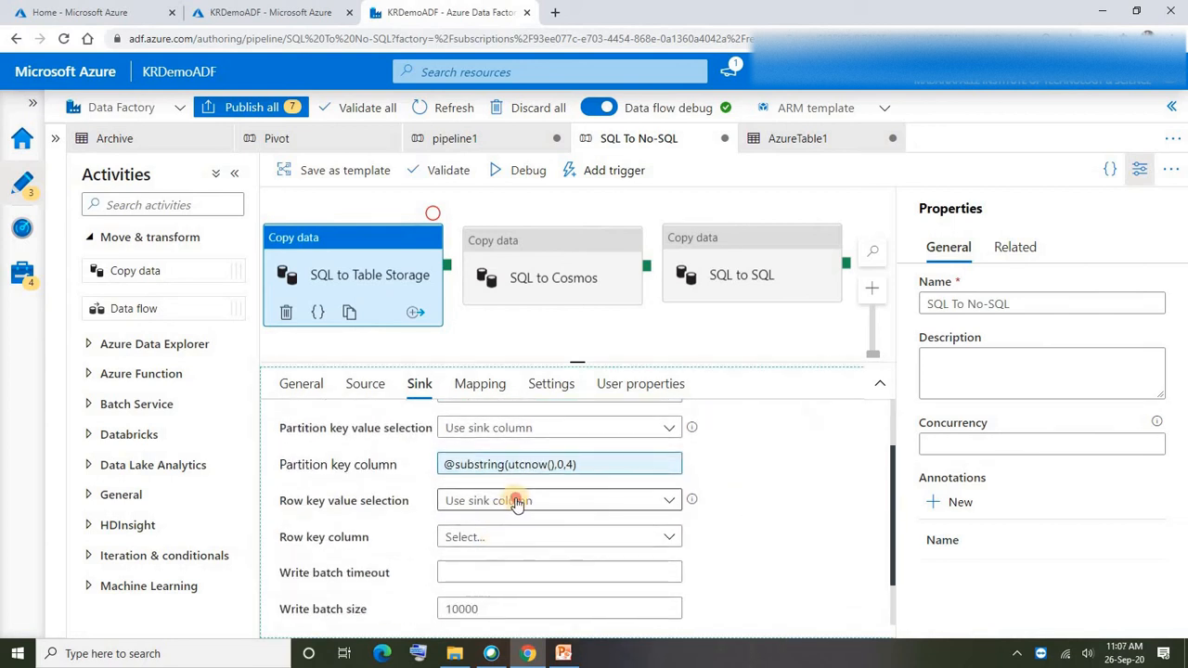
pyautogui.click(517, 502)
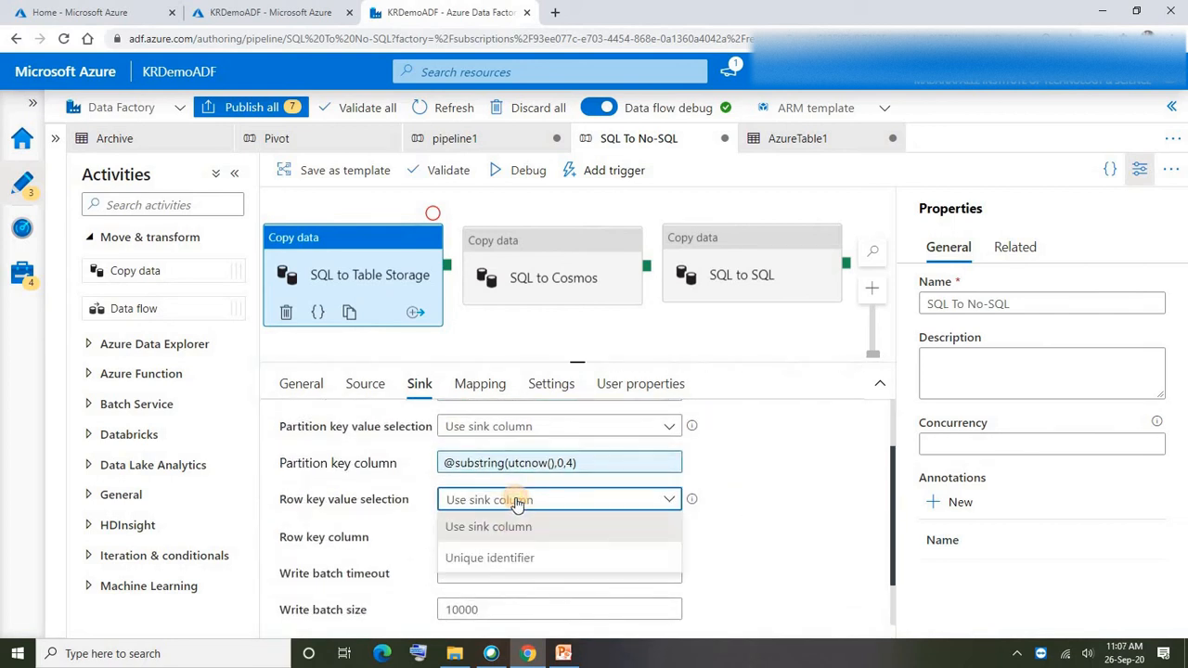
pyautogui.click(510, 559)
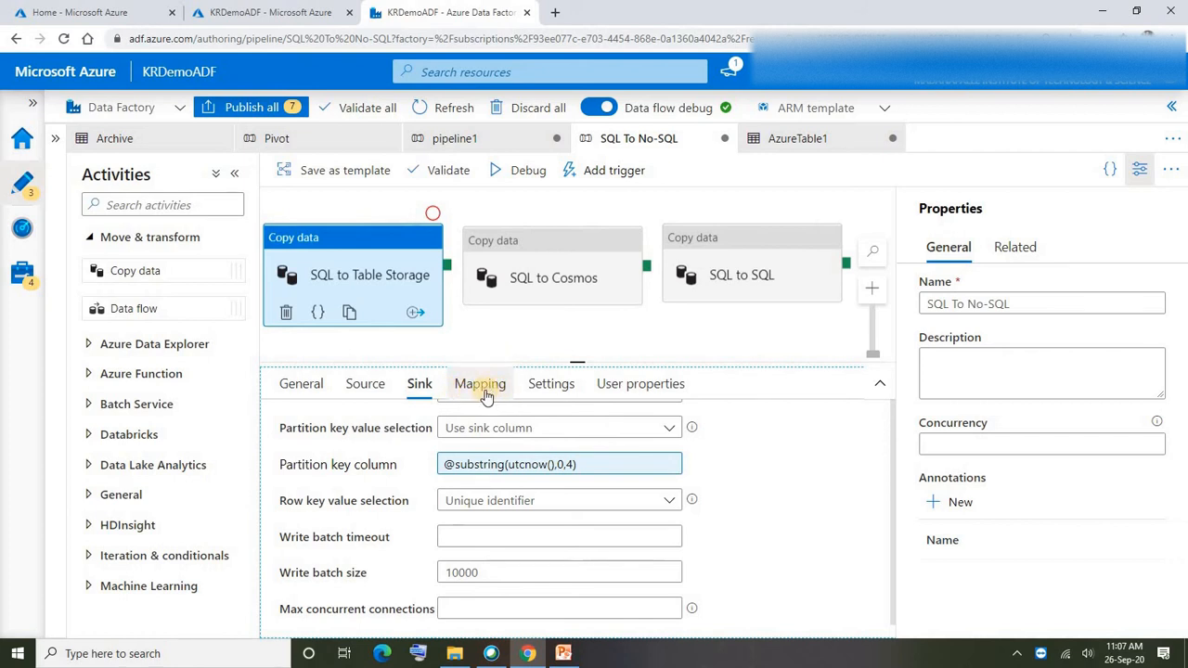
# Step: Set the source dataset of the "SQL to Cosmos" copy activity to Adworks
pyautogui.click(545, 252)
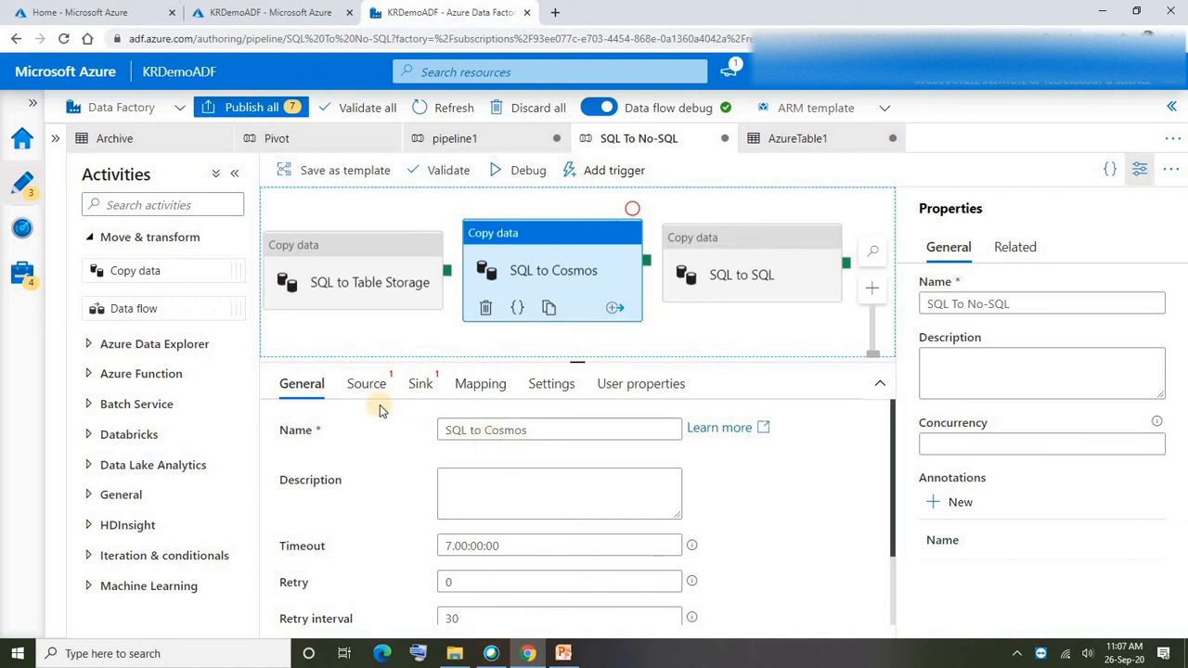
pyautogui.click(367, 382)
pyautogui.click(533, 430)
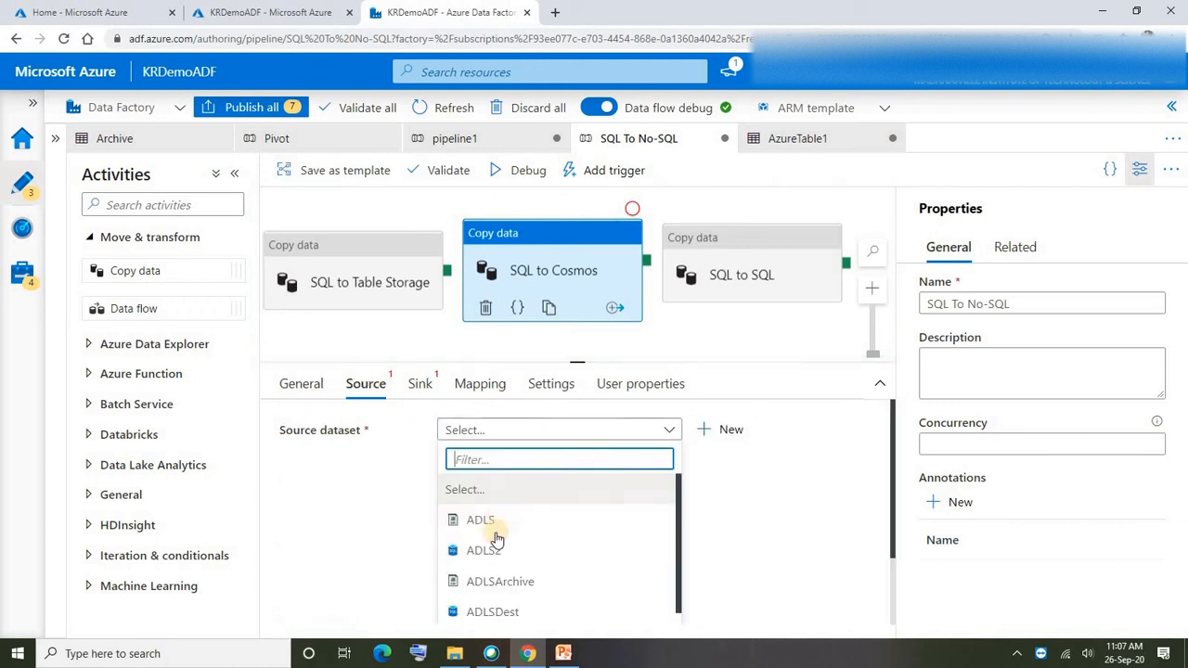
pyautogui.write('ad')
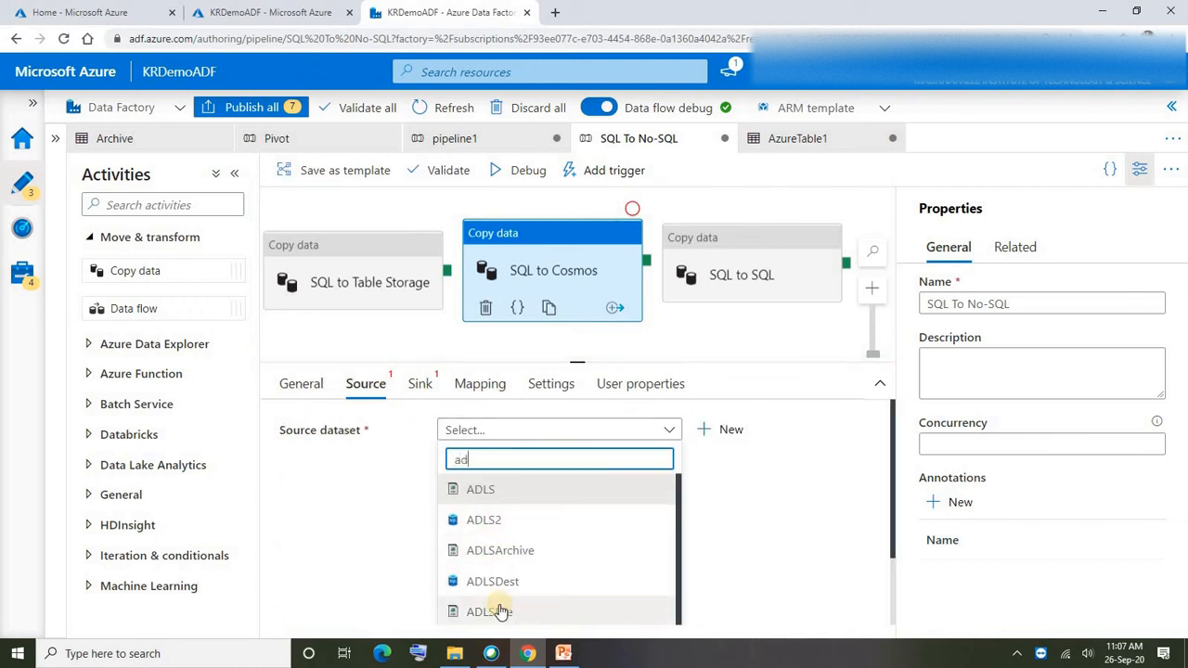
pyautogui.scroll(-3, 502, 605)
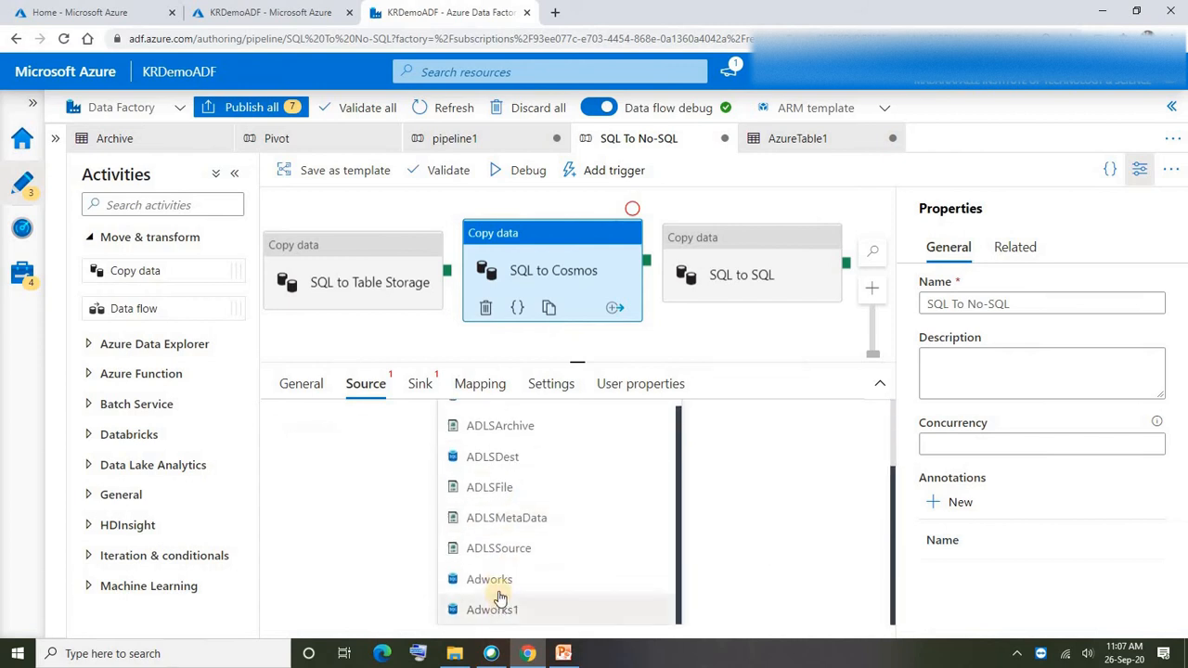
pyautogui.click(492, 578)
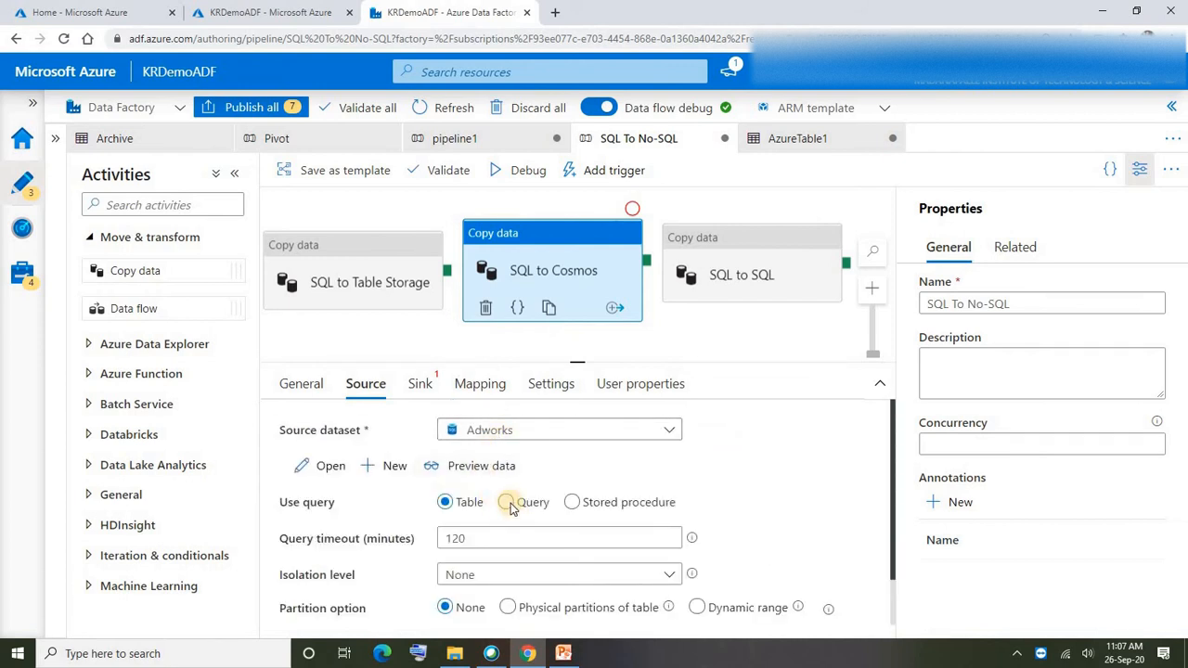
# Step: Set the source of the "SQL to Cosmos" copy activity to the query select * from saleslt.address
pyautogui.click(518, 542)
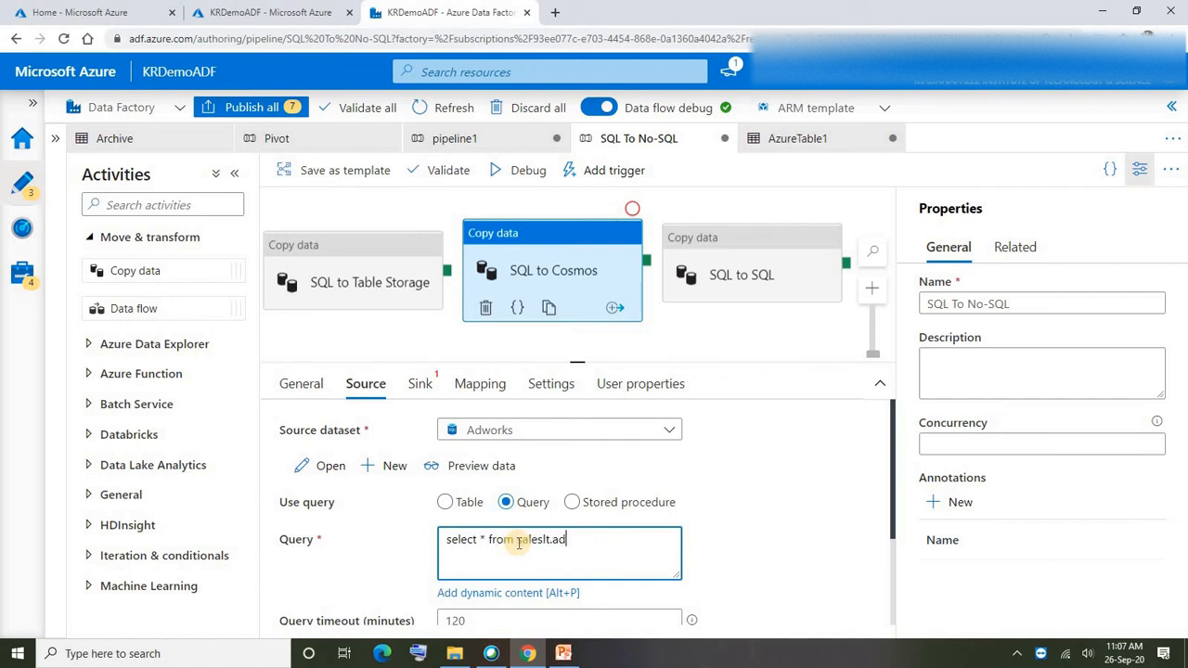
pyautogui.write('ss')
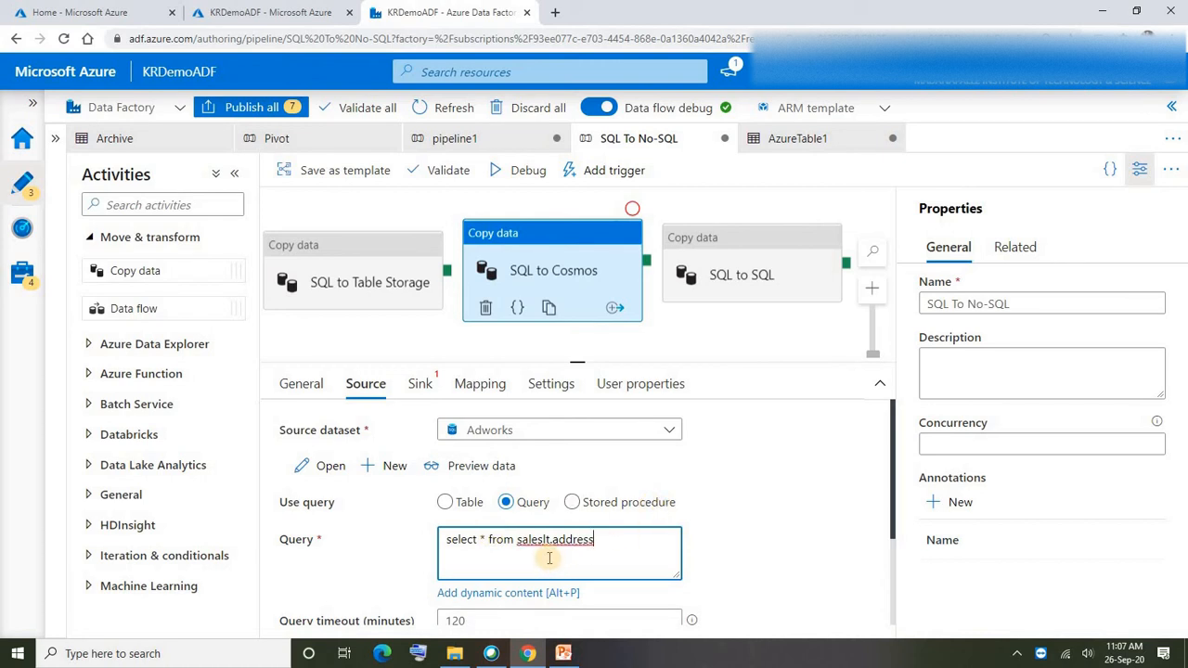
# Step: Start a new Azure Cosmos DB (SQL API) sink dataset for the "SQL to Cosmos" activity and name it CosmodSQl
pyautogui.click(420, 386)
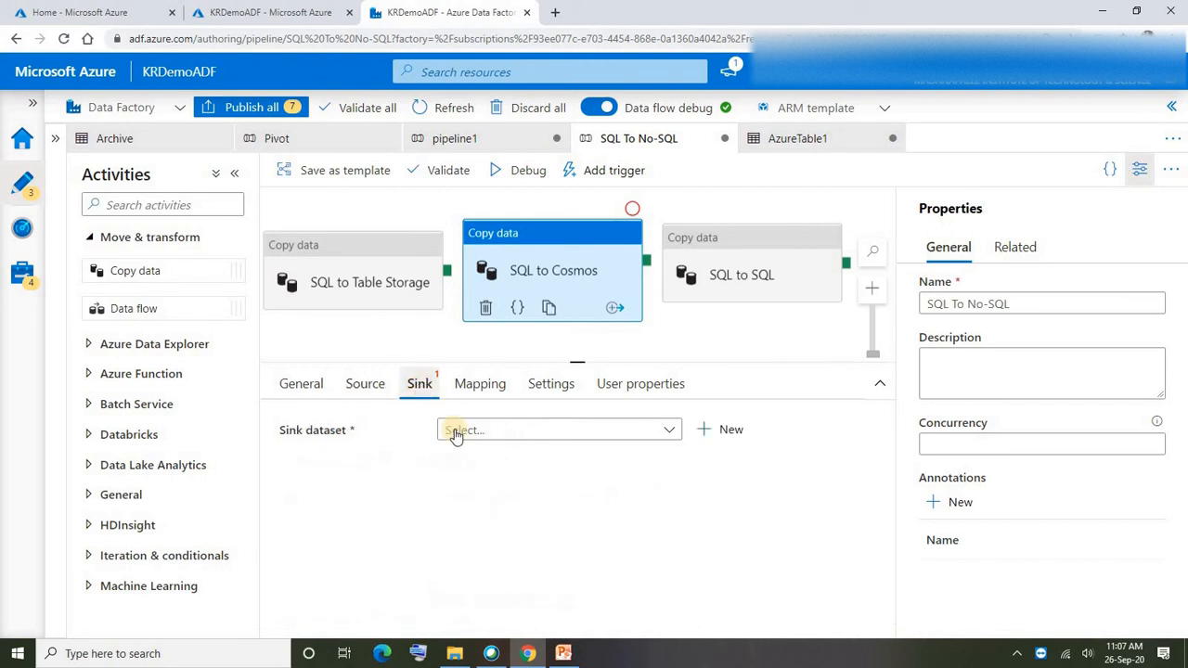
pyautogui.click(714, 430)
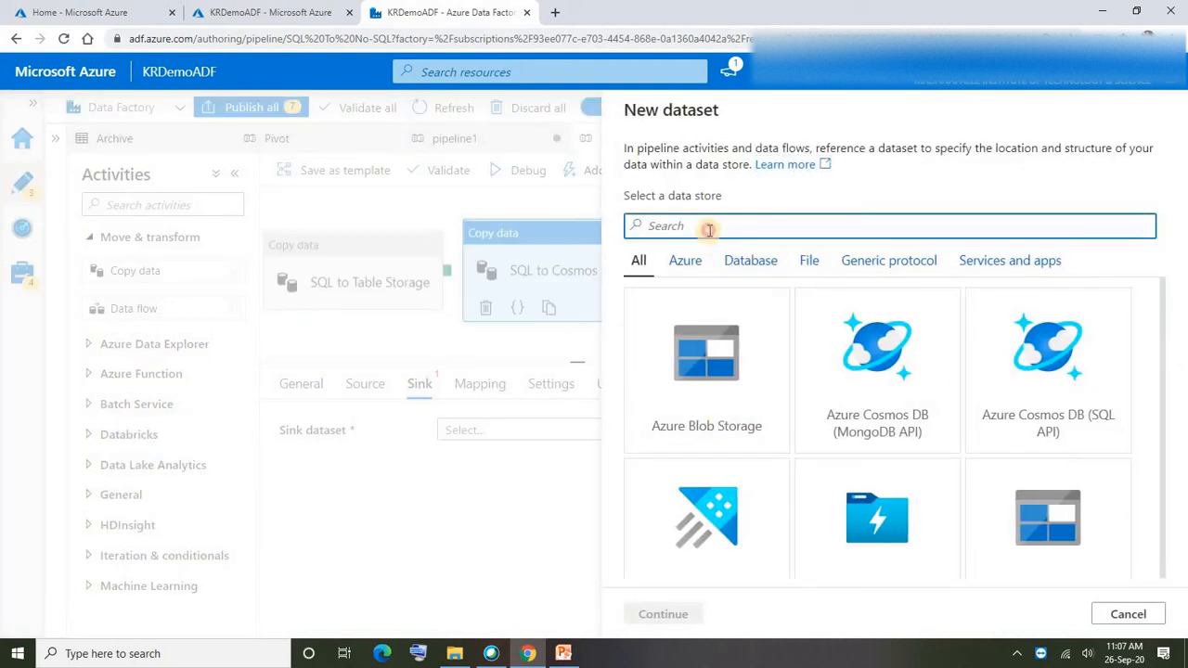
pyautogui.write('co')
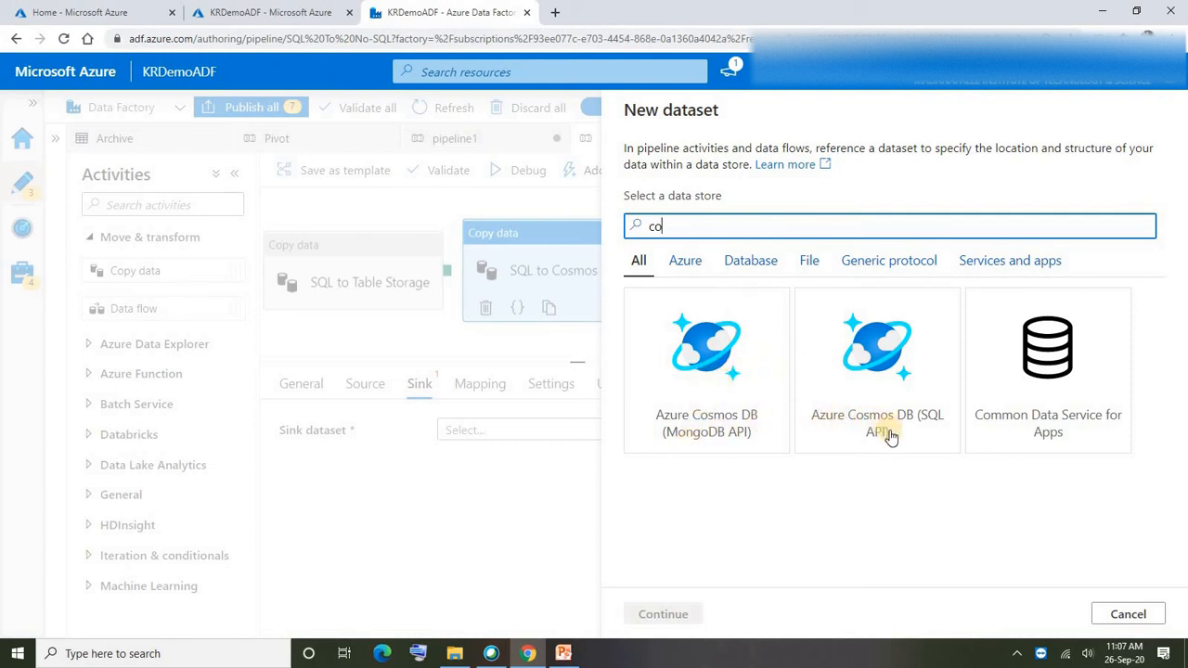
pyautogui.doubleClick(892, 364)
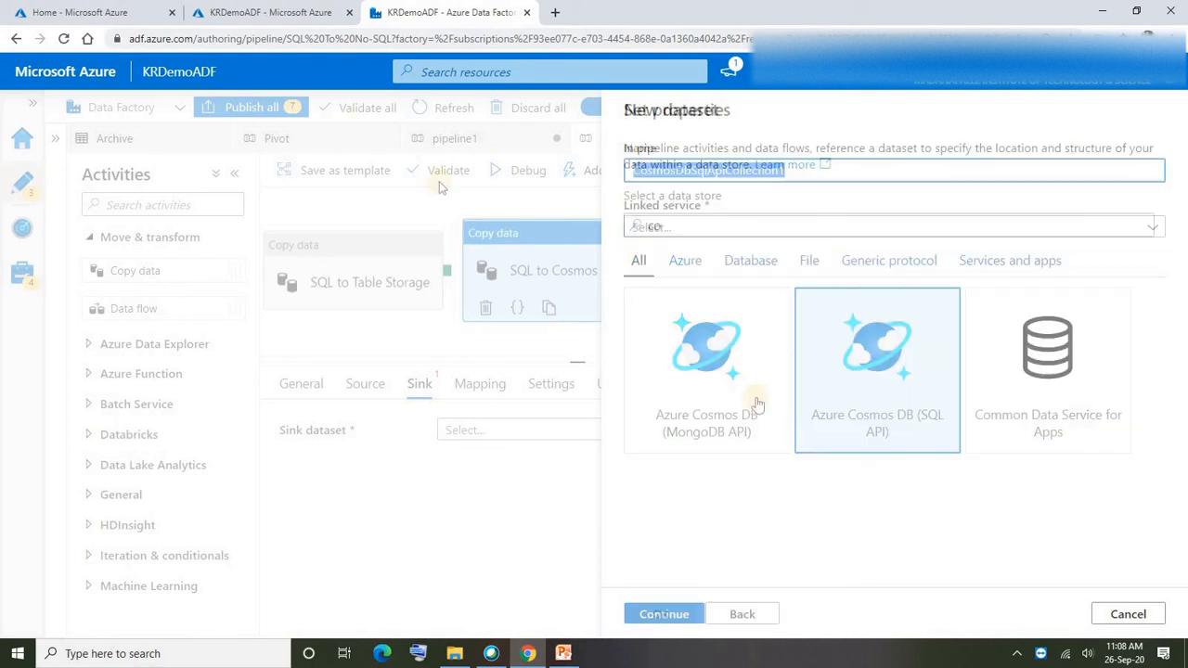
pyautogui.write('Cos')
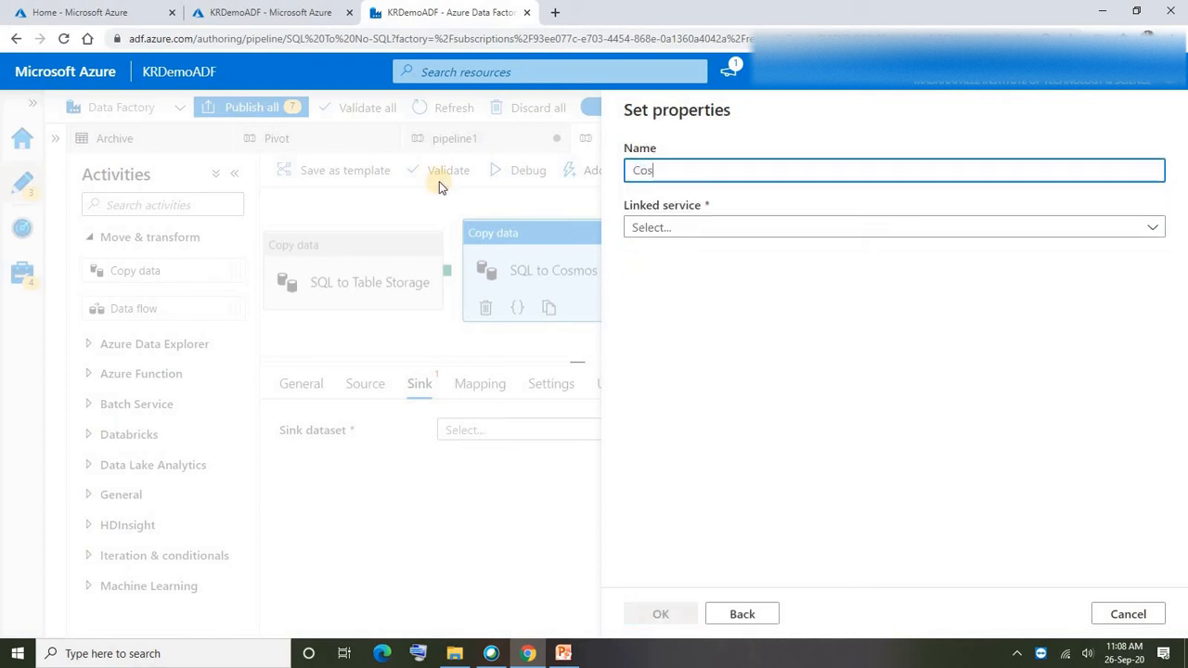
pyautogui.write('modSQl')
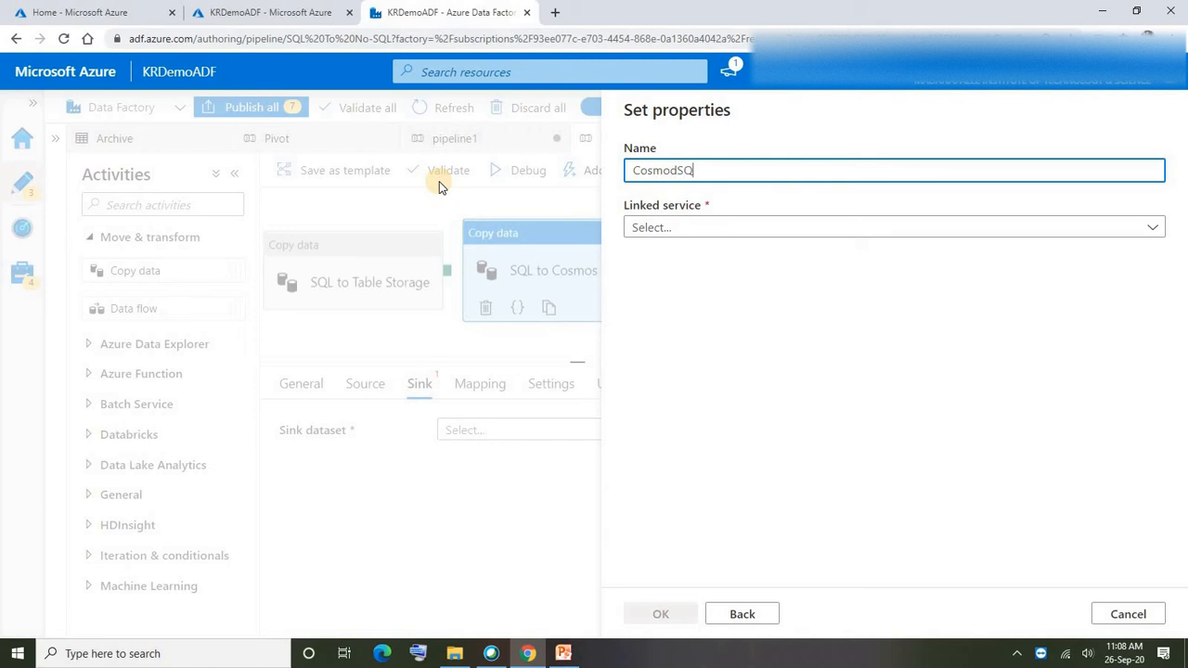
# Step: Link the new dataset to the CosmosDb1 linked service with the Address collection and create it
pyautogui.click(682, 228)
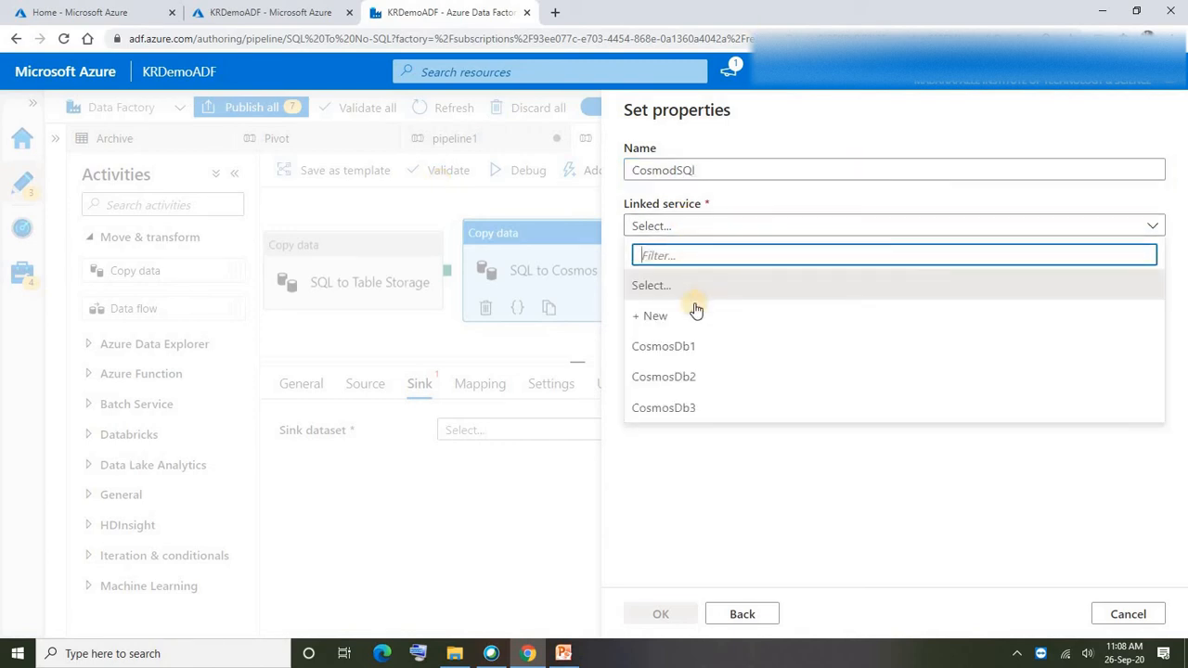
pyautogui.click(669, 348)
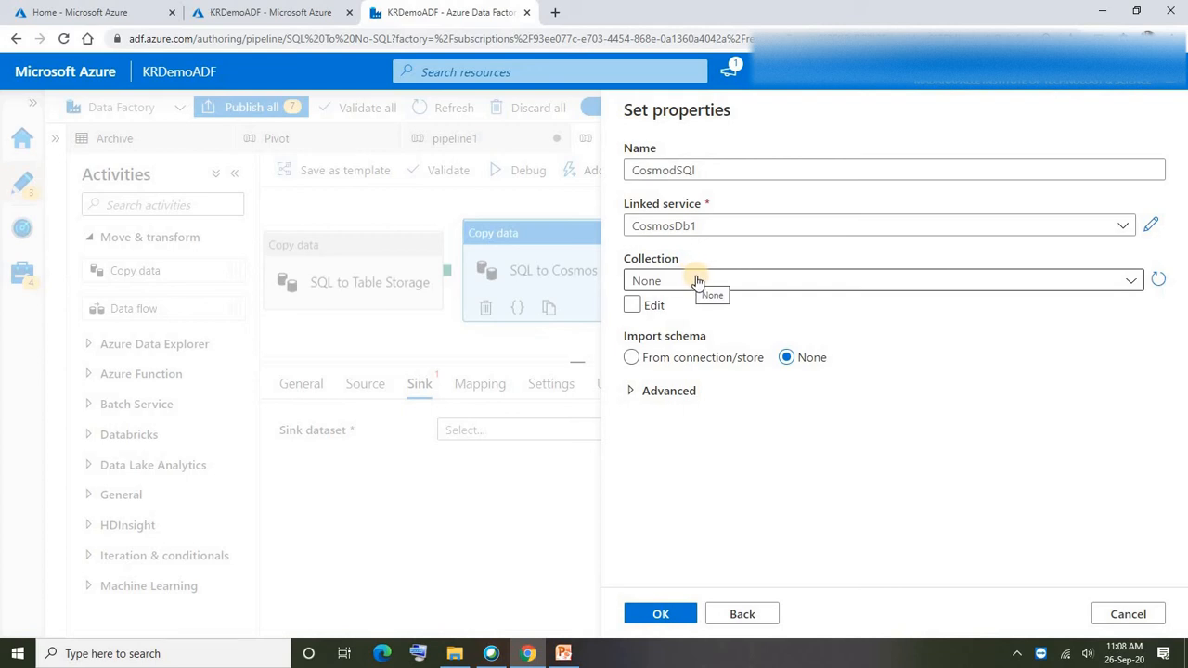
pyautogui.click(696, 280)
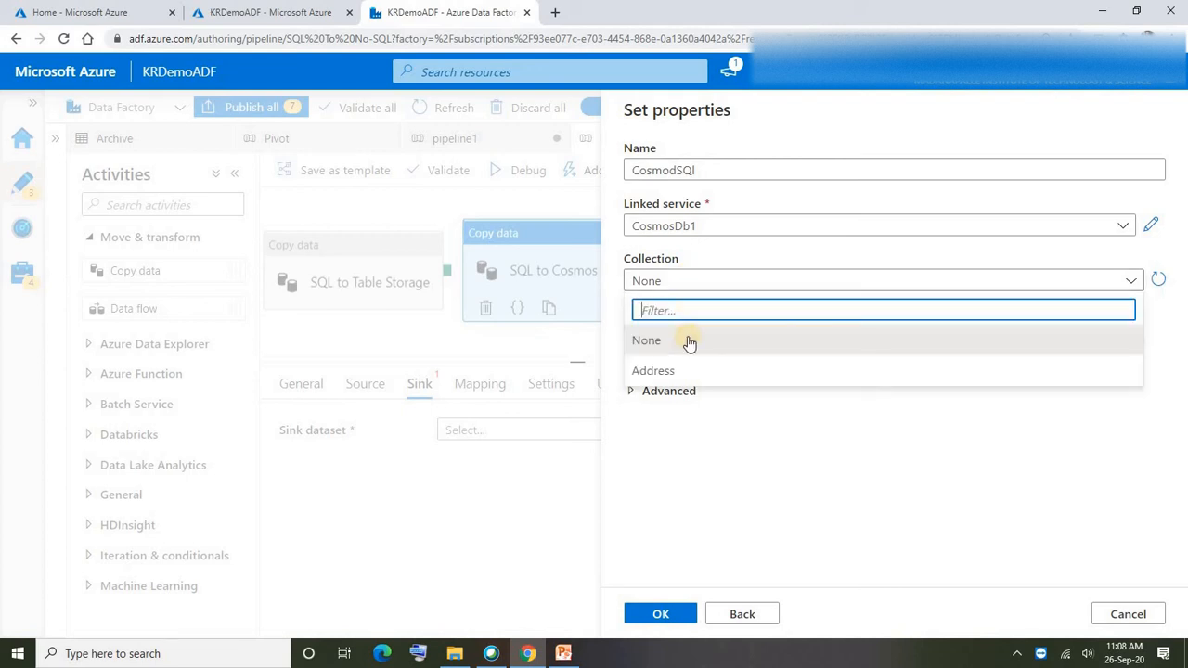
pyautogui.click(653, 373)
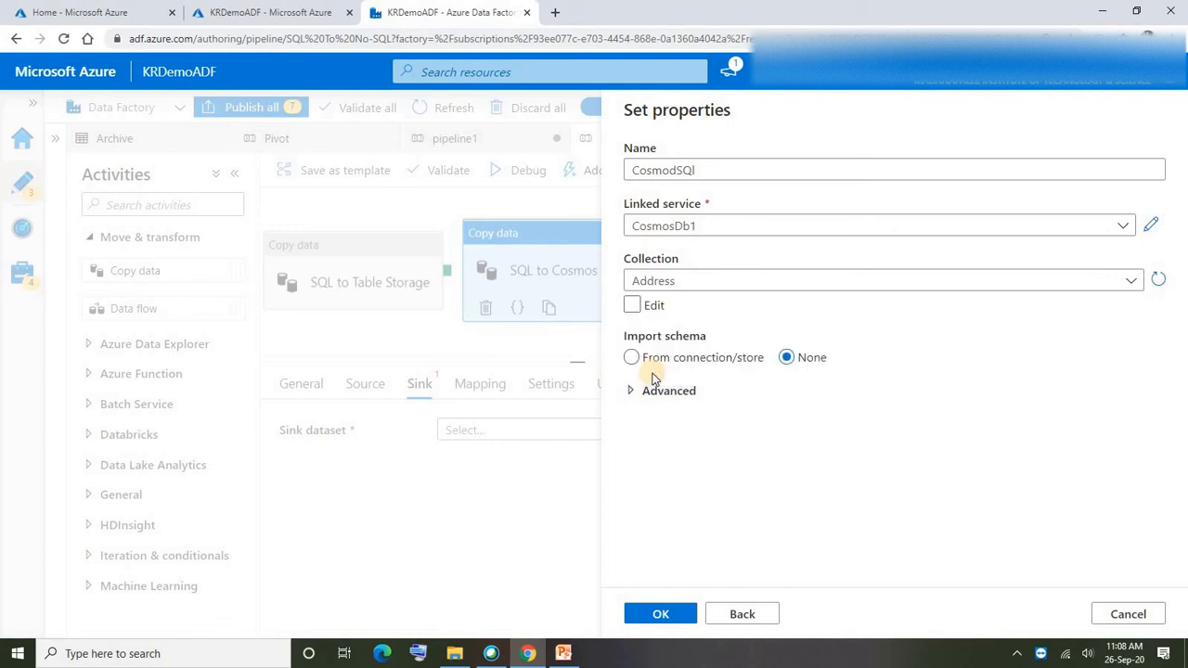
pyautogui.click(657, 613)
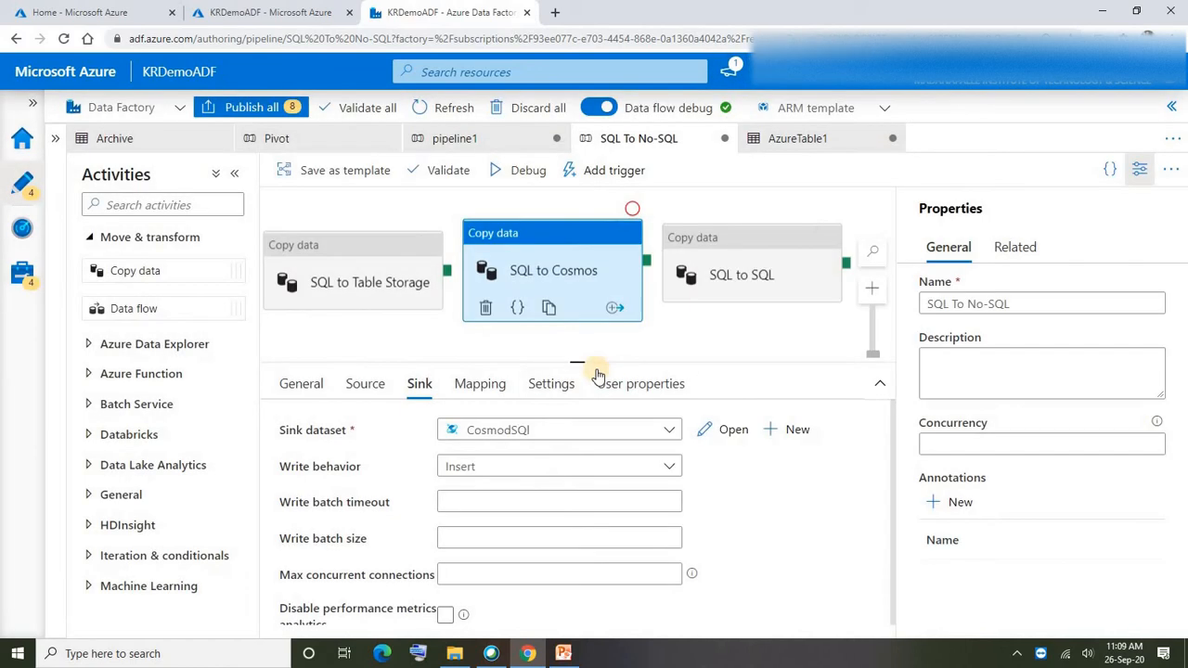
# Step: Set the source dataset of the "SQL to SQL" copy activity to Adworks
pyautogui.click(727, 240)
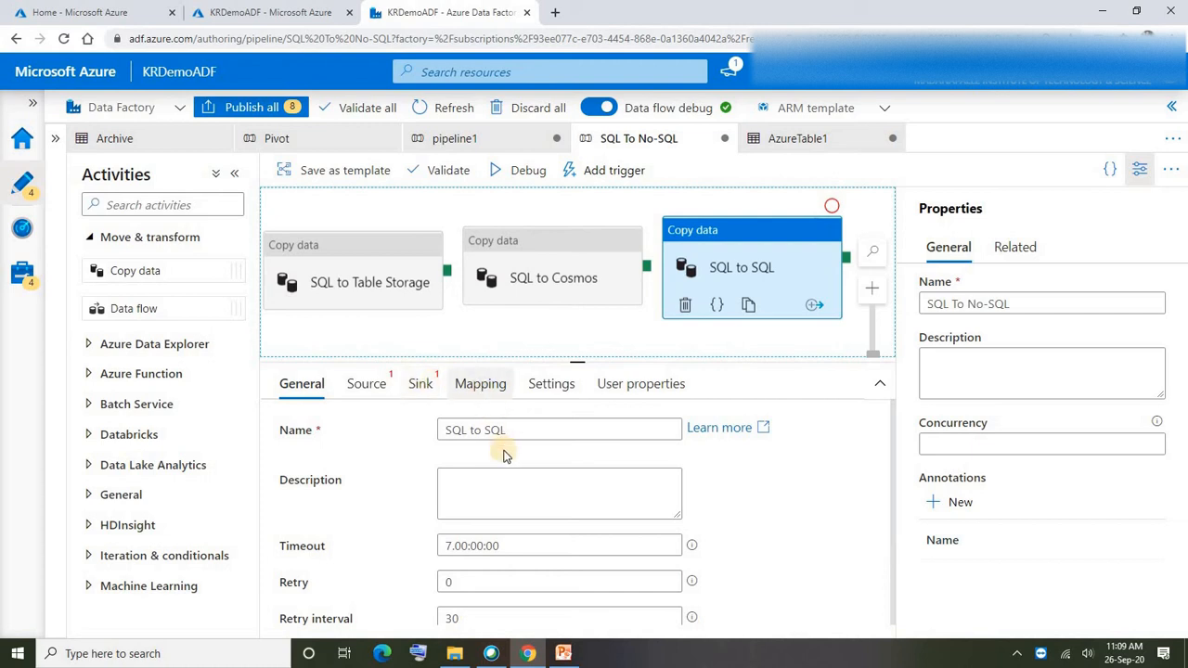
pyautogui.click(369, 384)
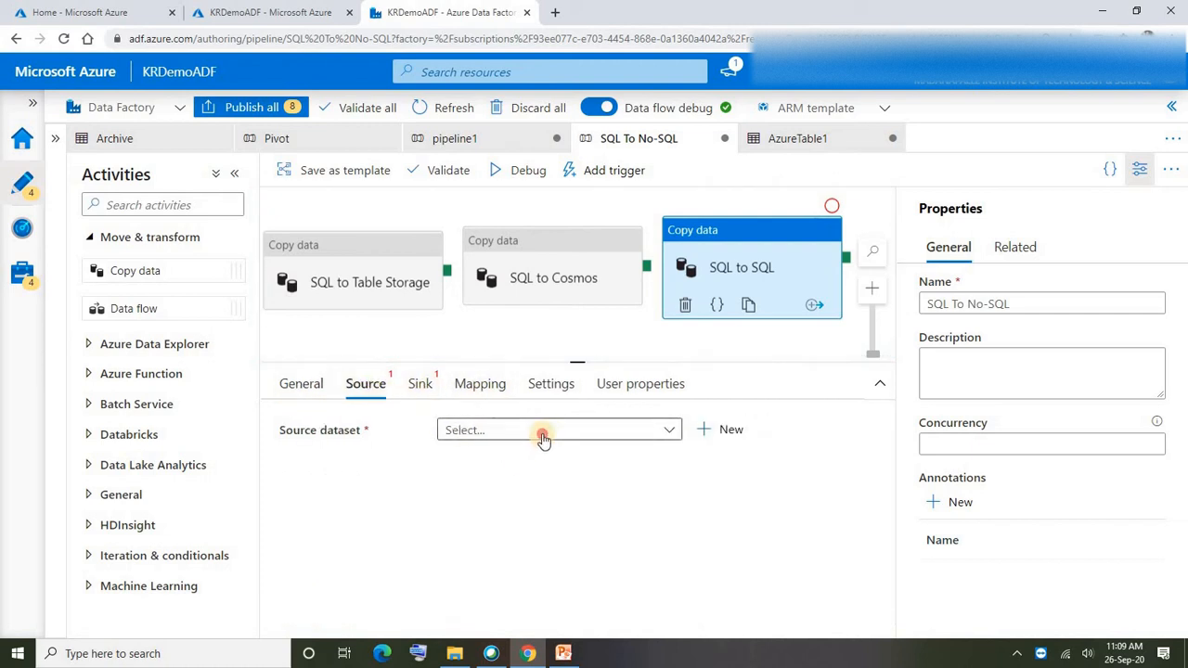
pyautogui.click(544, 430)
pyautogui.write('ad')
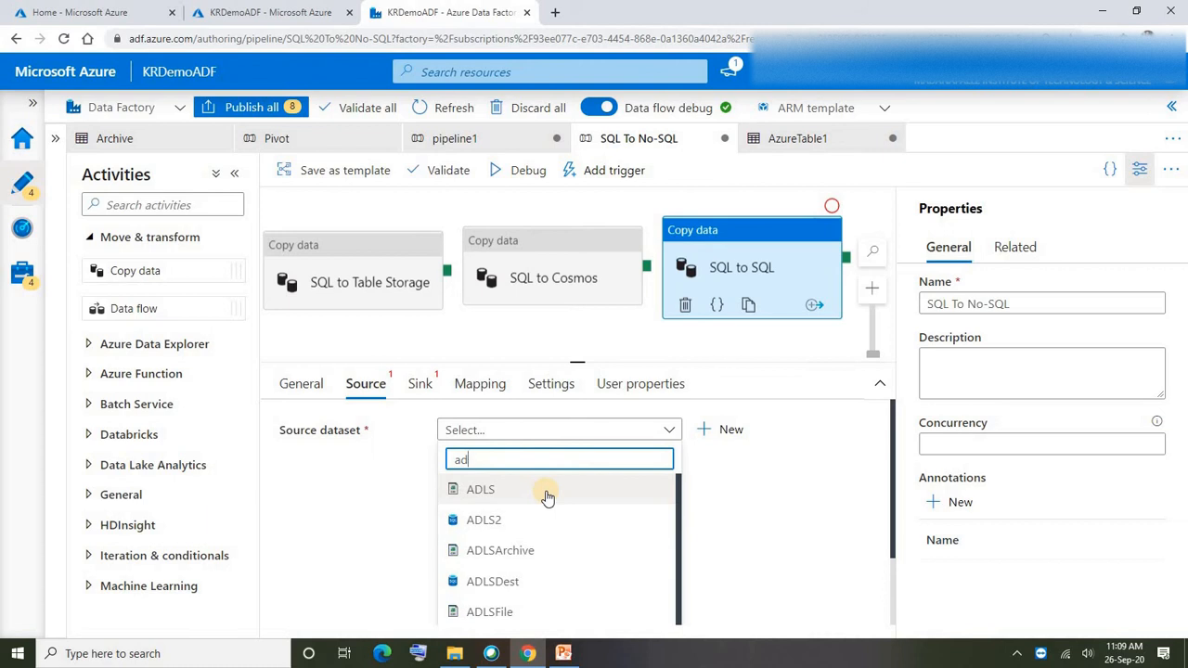
pyautogui.write('wor')
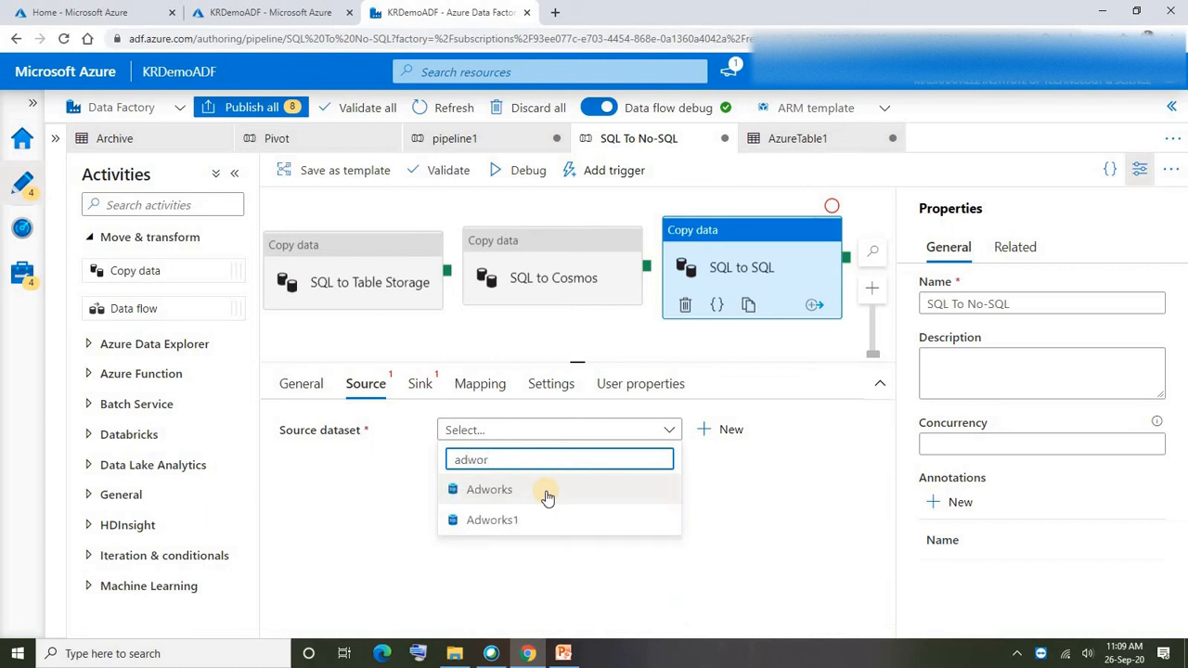
pyautogui.click(524, 490)
# Step: Make the "SQL to SQL" source use the query select * from saleslt.address
pyautogui.click(508, 505)
pyautogui.click(503, 542)
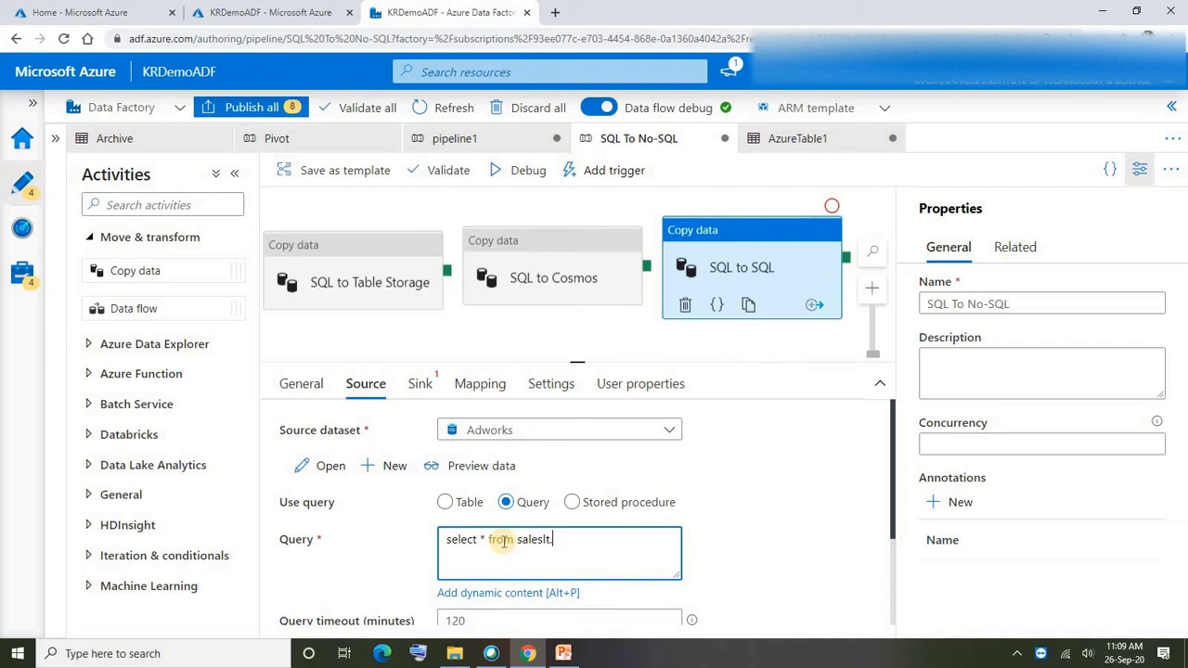
pyautogui.write('select * from saleslt.address')
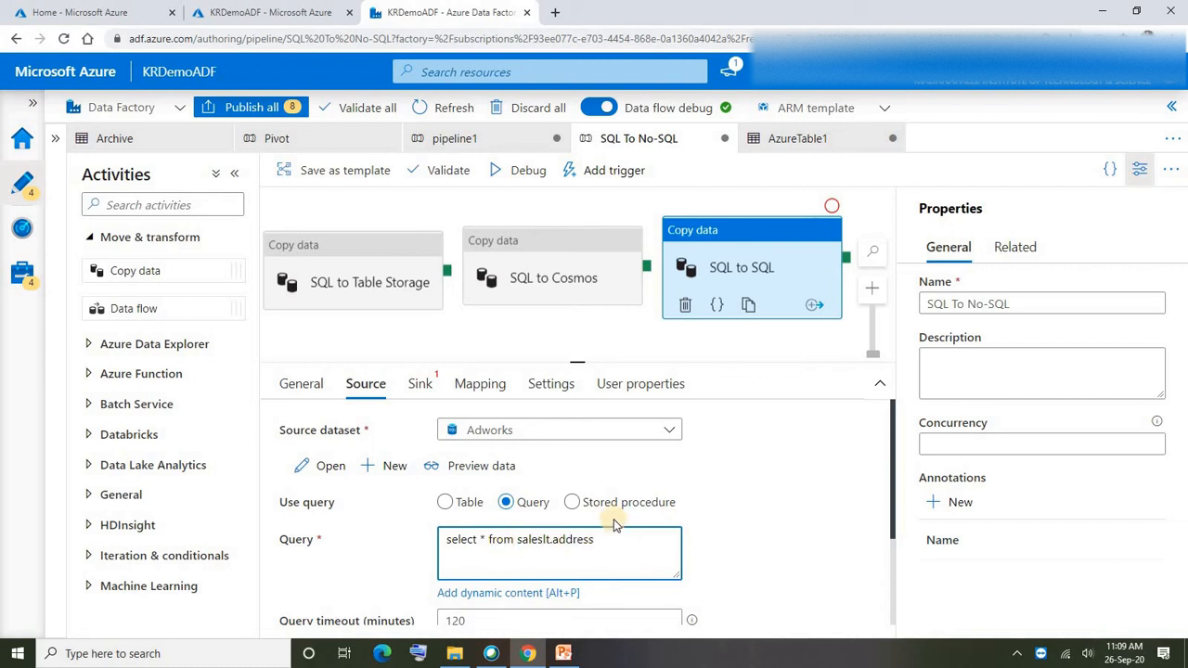
# Step: Set the "SQL to SQL" sink dataset to TargetD, check that dataset's linked service and table, and return to the pipeline
pyautogui.click(416, 382)
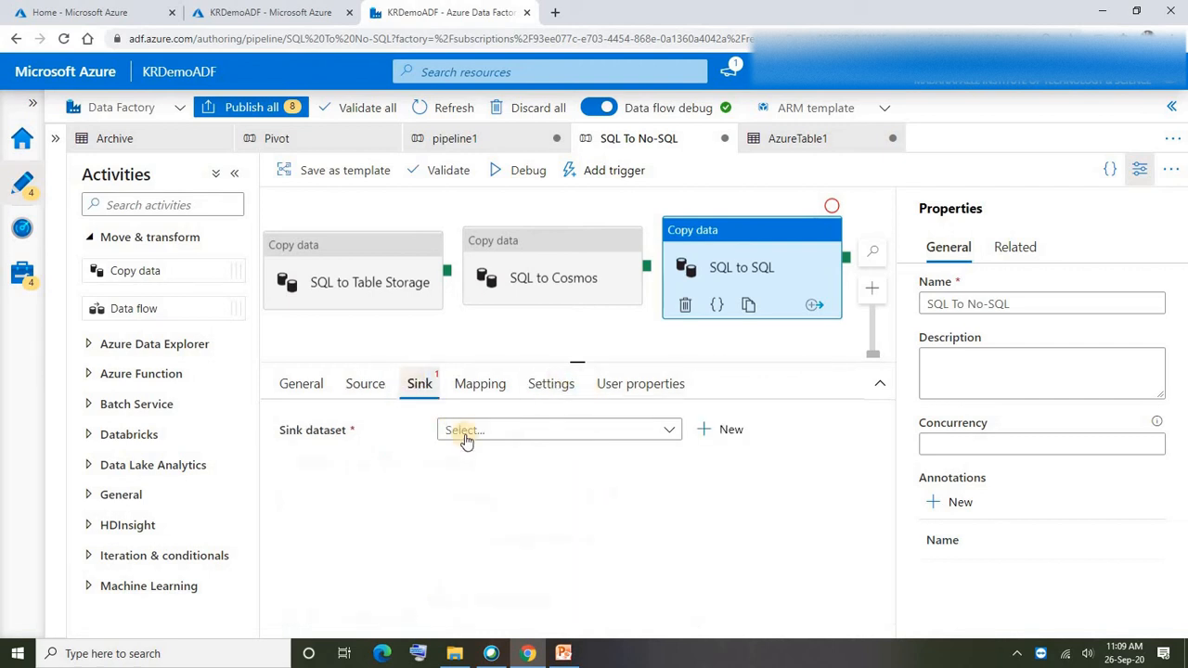
pyautogui.click(511, 432)
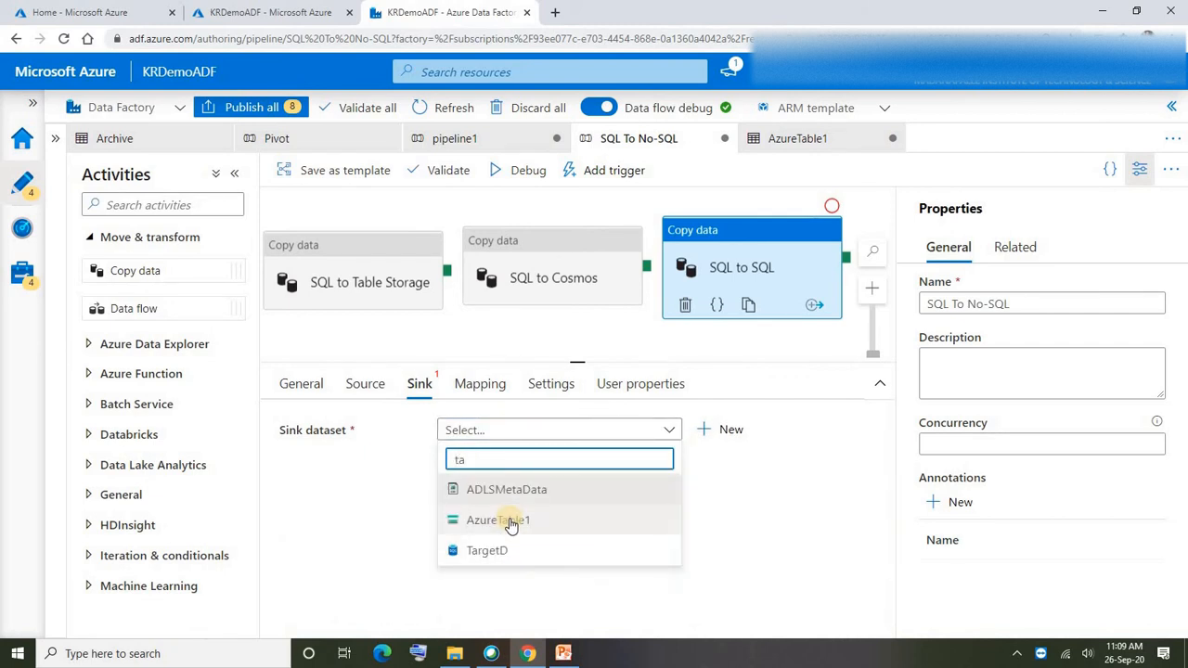
pyautogui.click(483, 551)
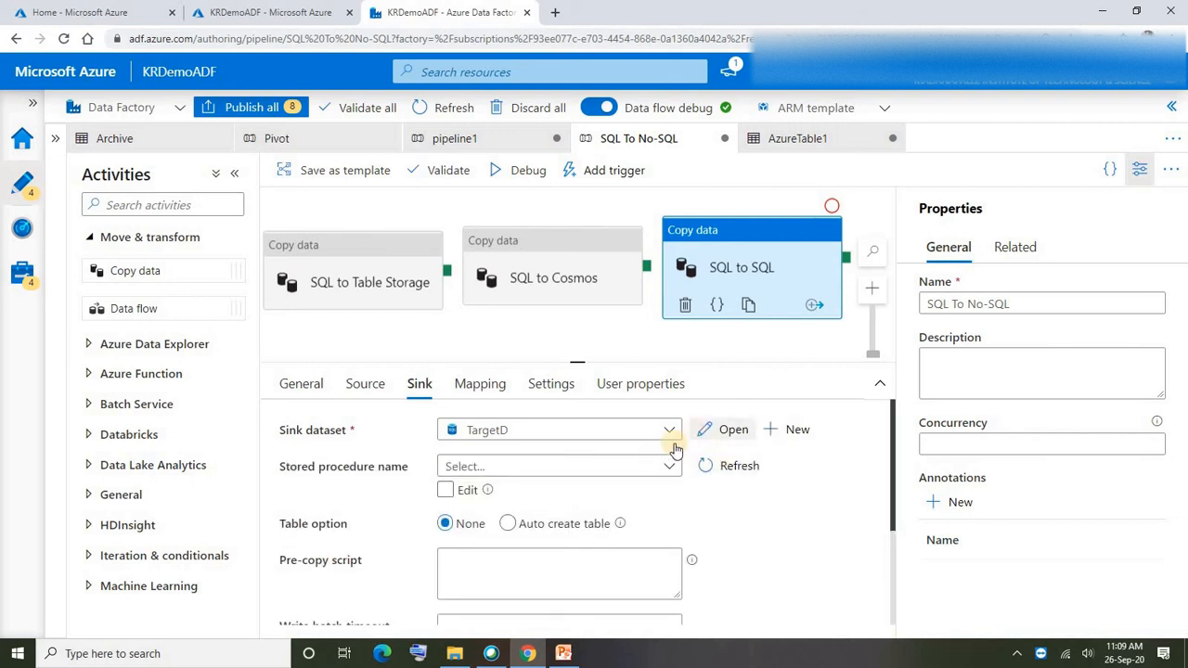
pyautogui.click(705, 431)
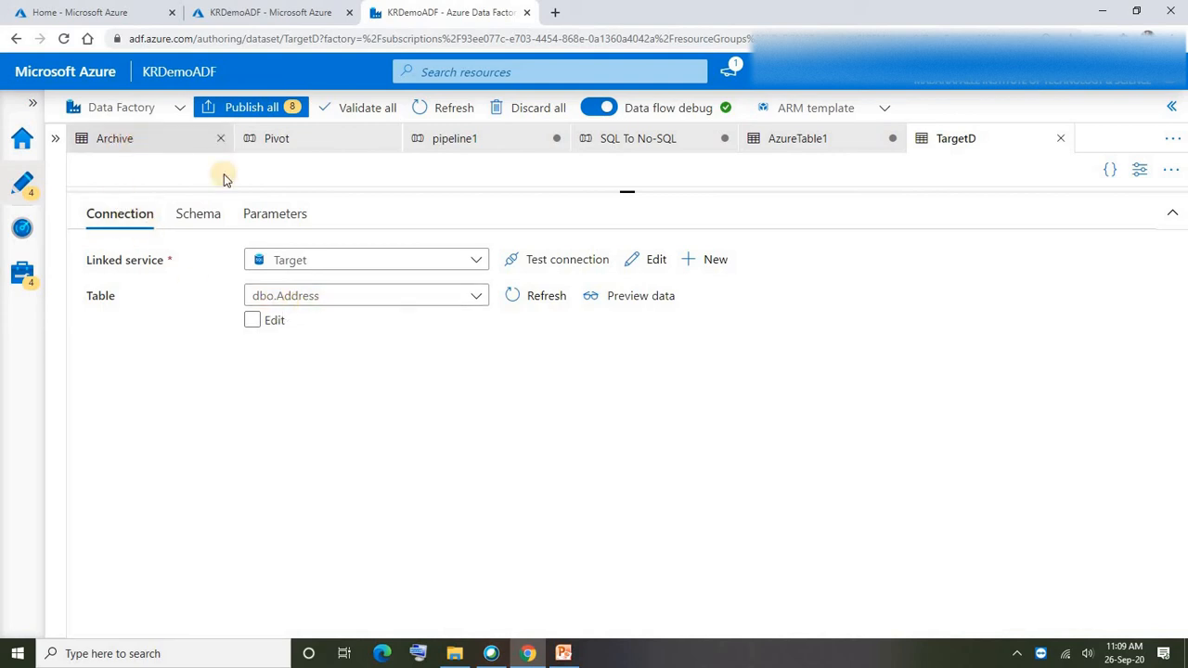
pyautogui.click(650, 144)
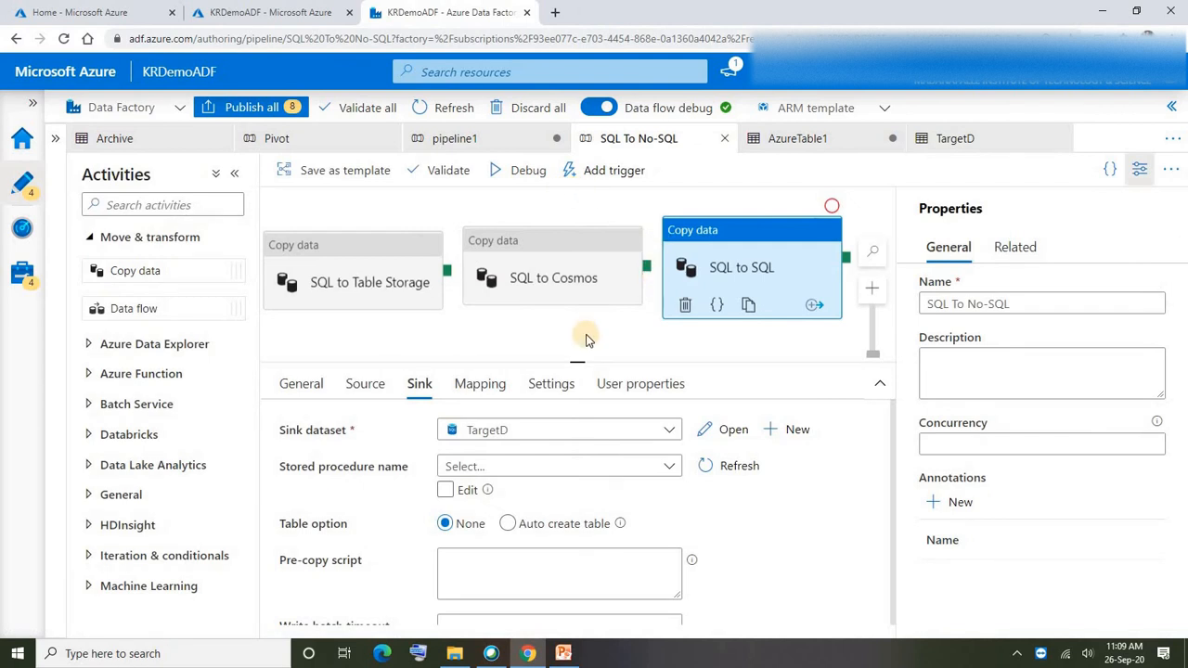
# Step: Debug the SQL To No-SQL pipeline and enlarge the output area to follow the activity runs
pyautogui.click(516, 177)
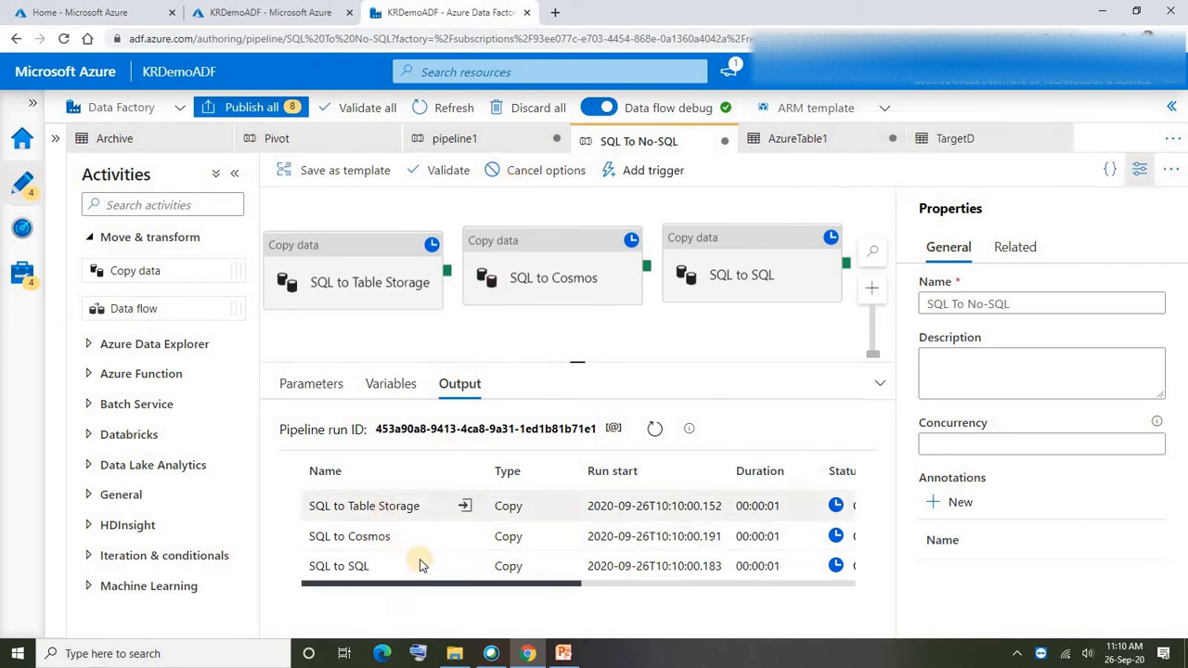
pyautogui.moveTo(576, 364); pyautogui.dragTo(575, 336)
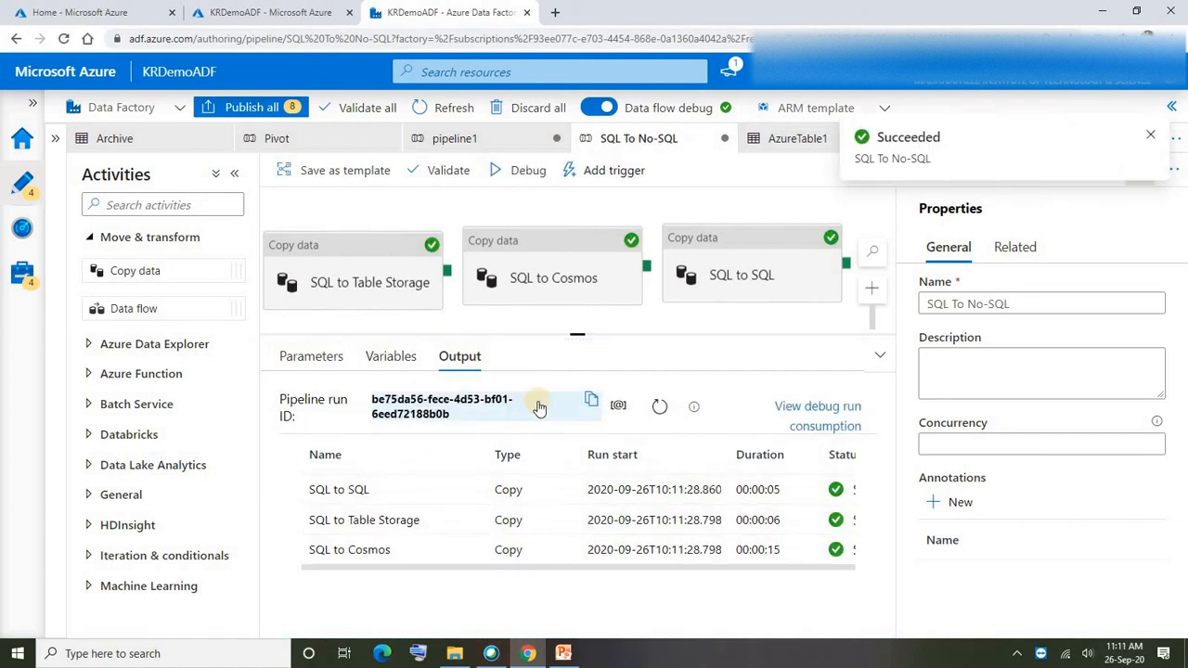
pyautogui.moveTo(569, 401)
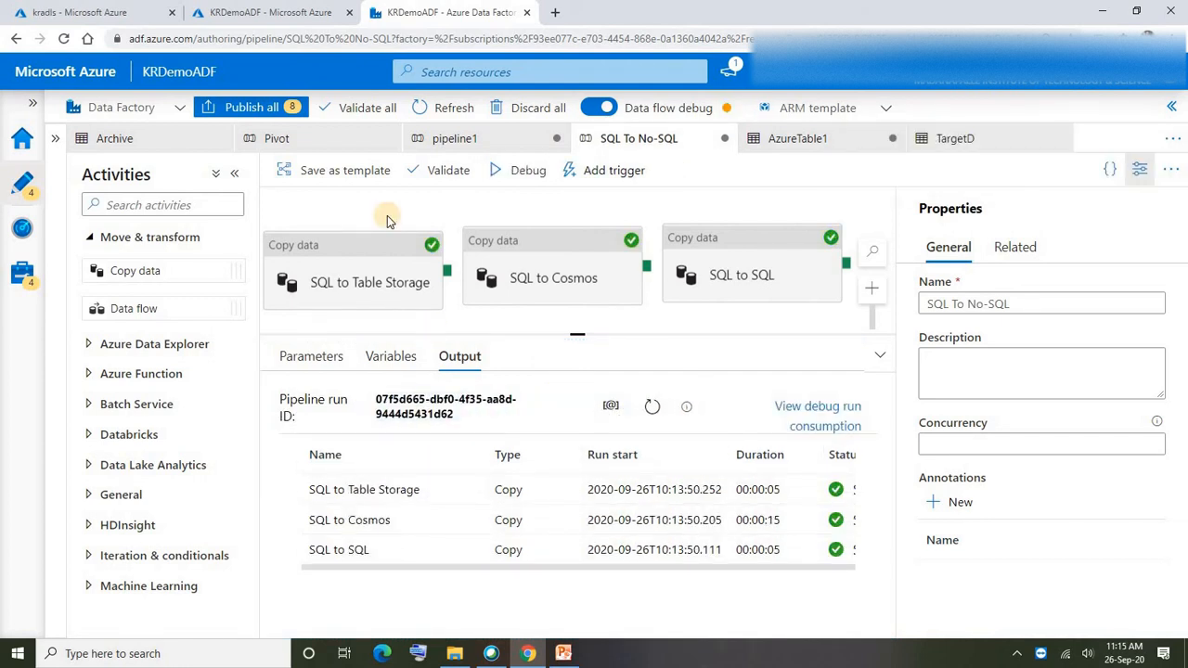
# Step: Switch to the Azure portal and open the table list of the kradls storage account
pyautogui.click(116, 14)
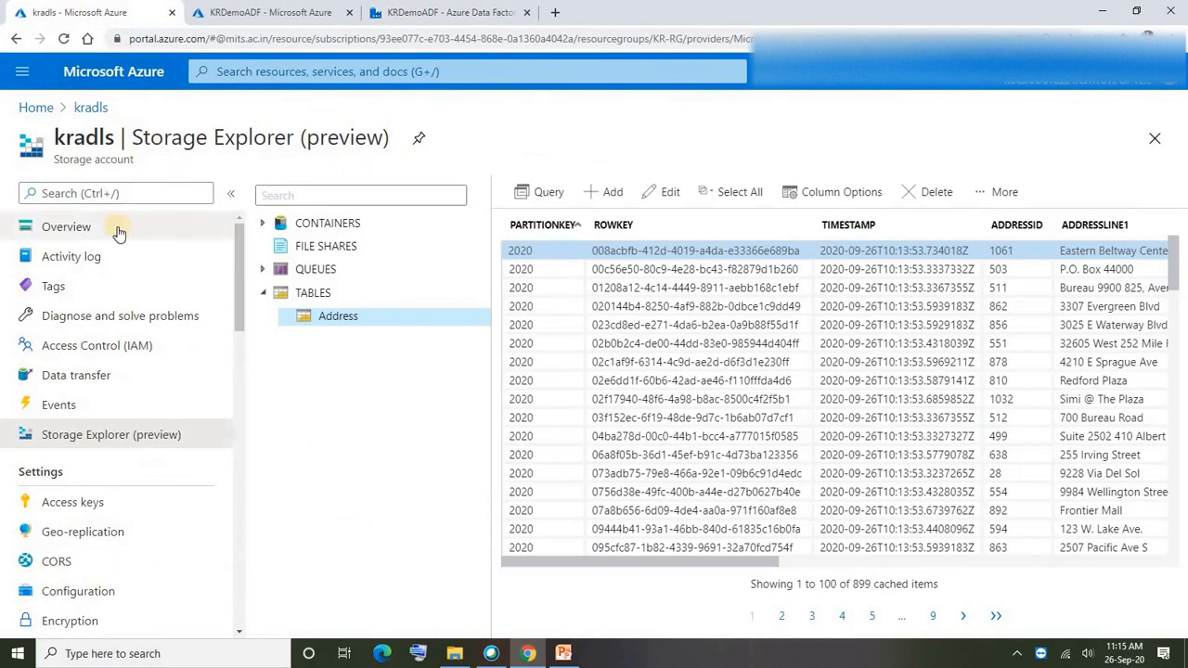
pyautogui.click(48, 110)
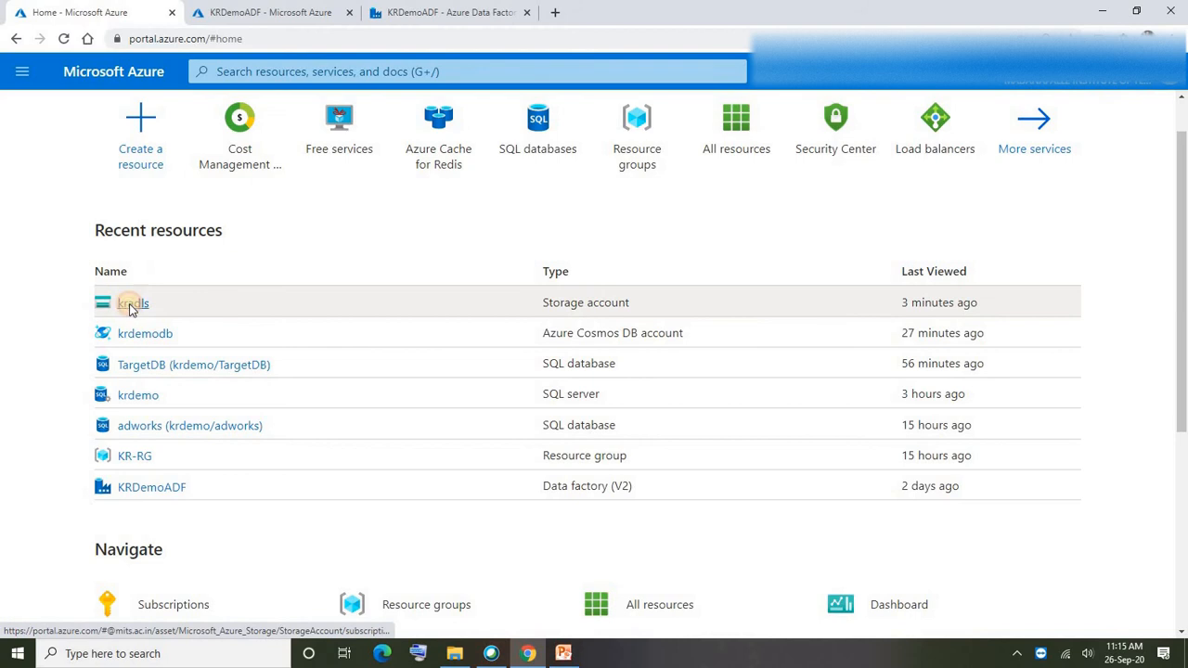
pyautogui.click(131, 303)
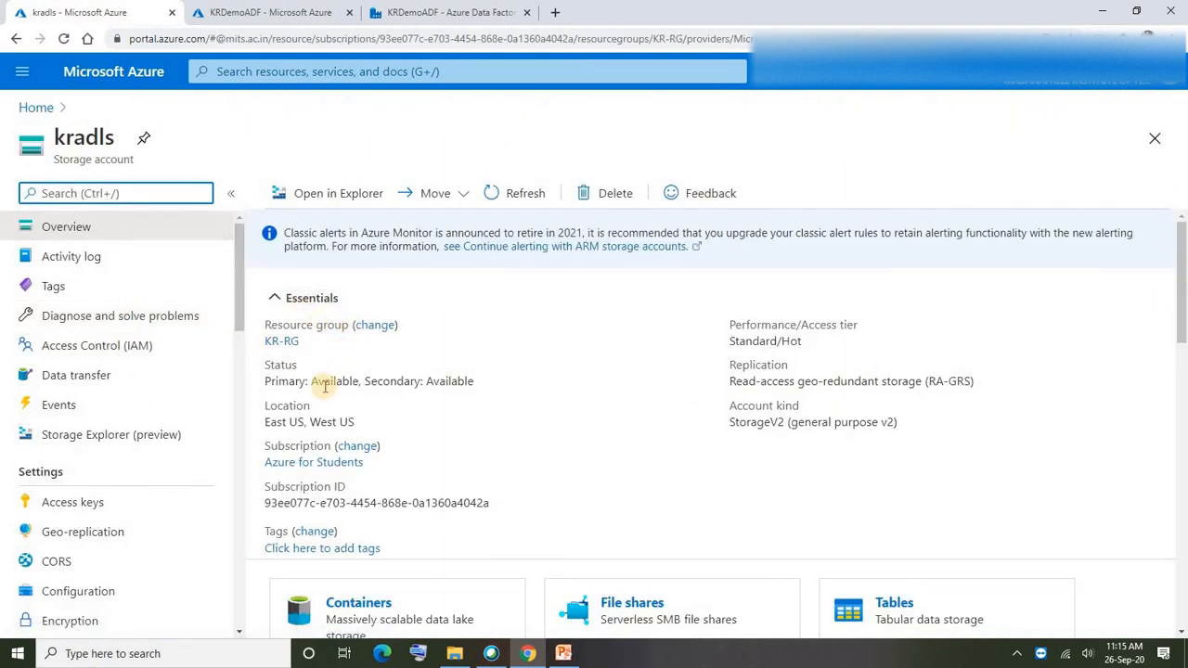
pyautogui.scroll(-3, 574, 549)
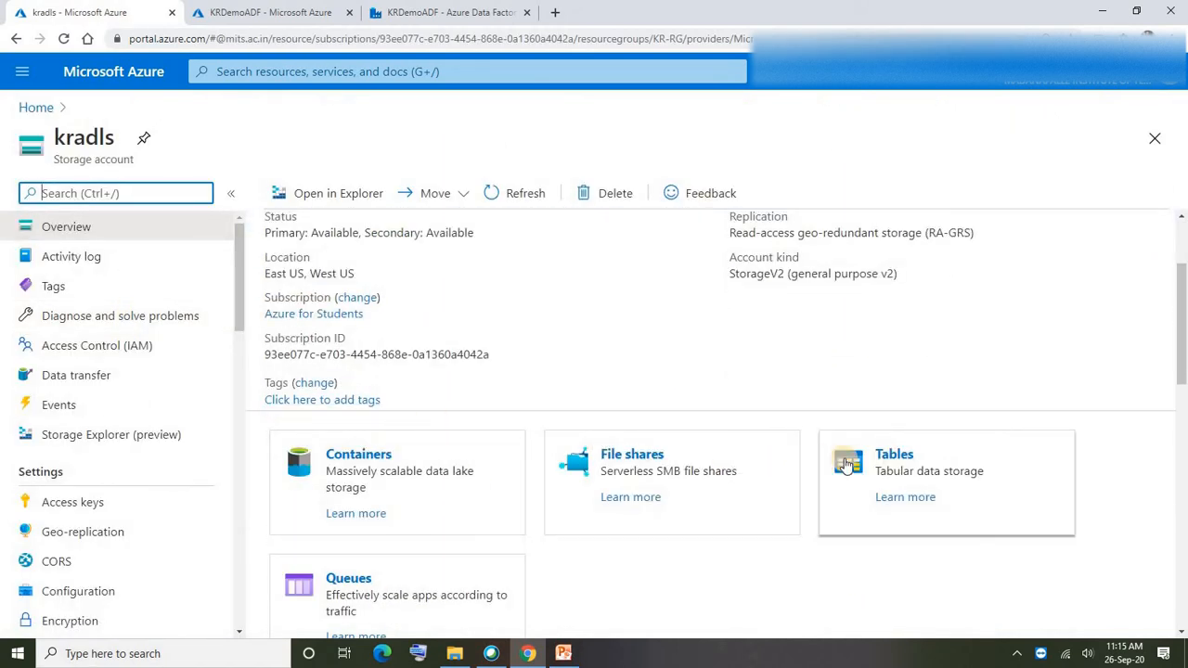
pyautogui.click(846, 463)
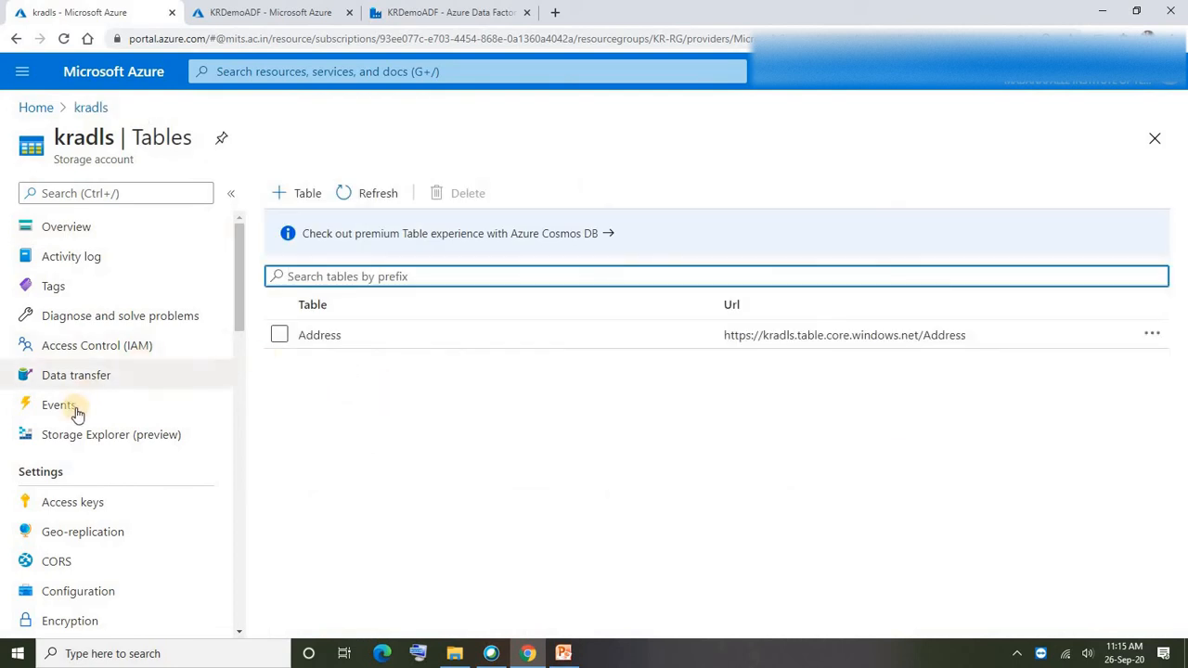
# Step: Open the Address table in Storage Explorer and review the copied rows across all columns
pyautogui.click(92, 434)
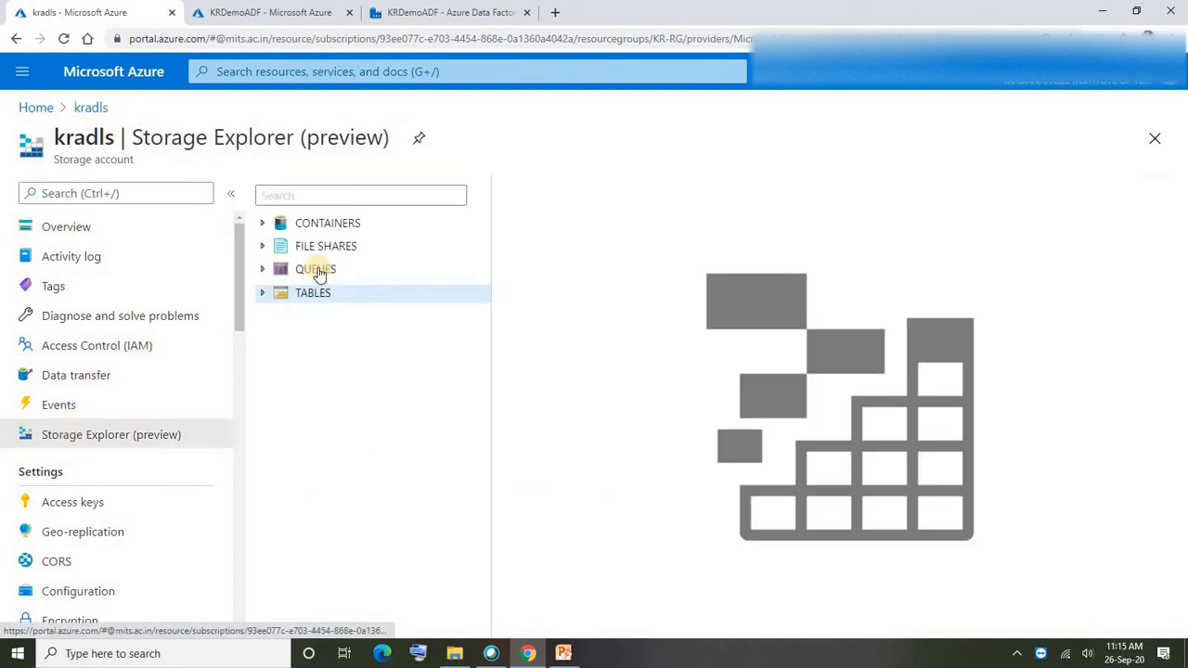
pyautogui.click(264, 293)
pyautogui.click(332, 317)
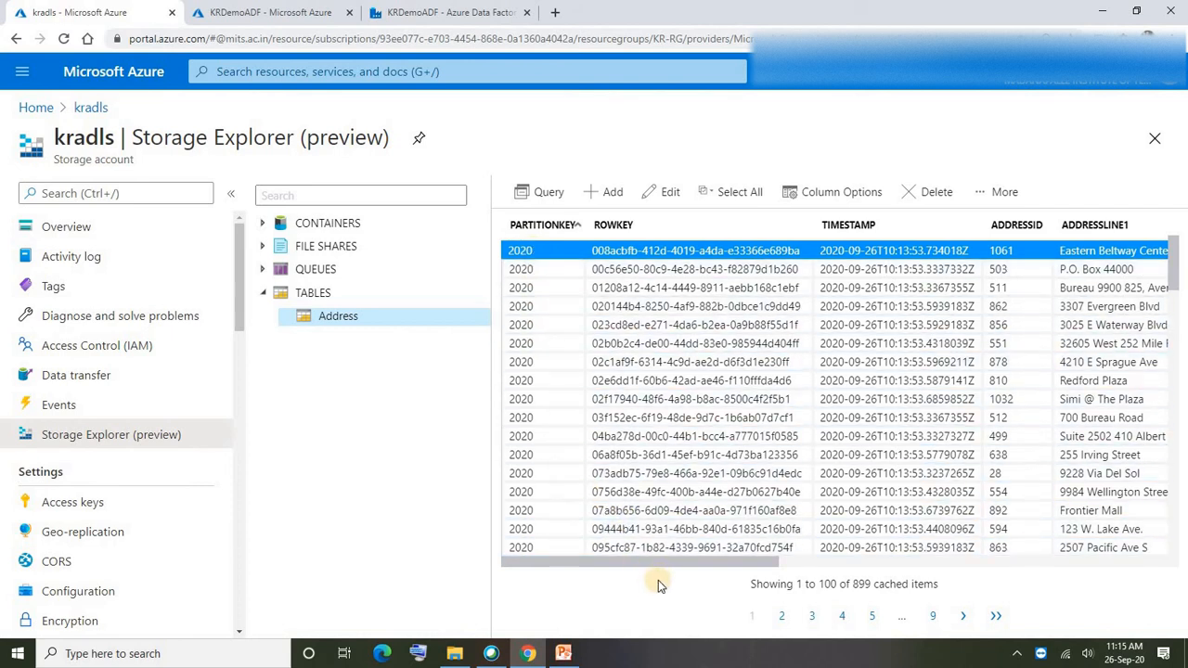
pyautogui.moveTo(662, 560); pyautogui.dragTo(756, 562)
pyautogui.moveTo(832, 586); pyautogui.dragTo(1084, 571)
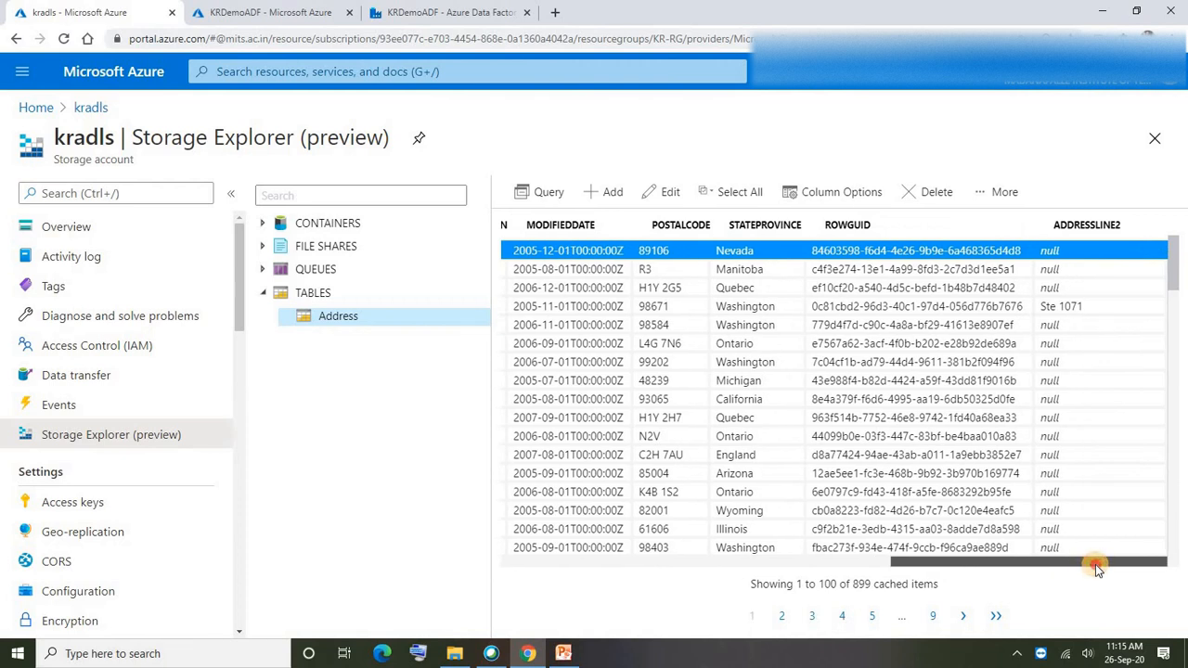
# Step: Open the krdemodb Cosmos DB account in Data Explorer and expand the Address container of DemoDB
pyautogui.moveTo(1095, 570); pyautogui.dragTo(506, 568)
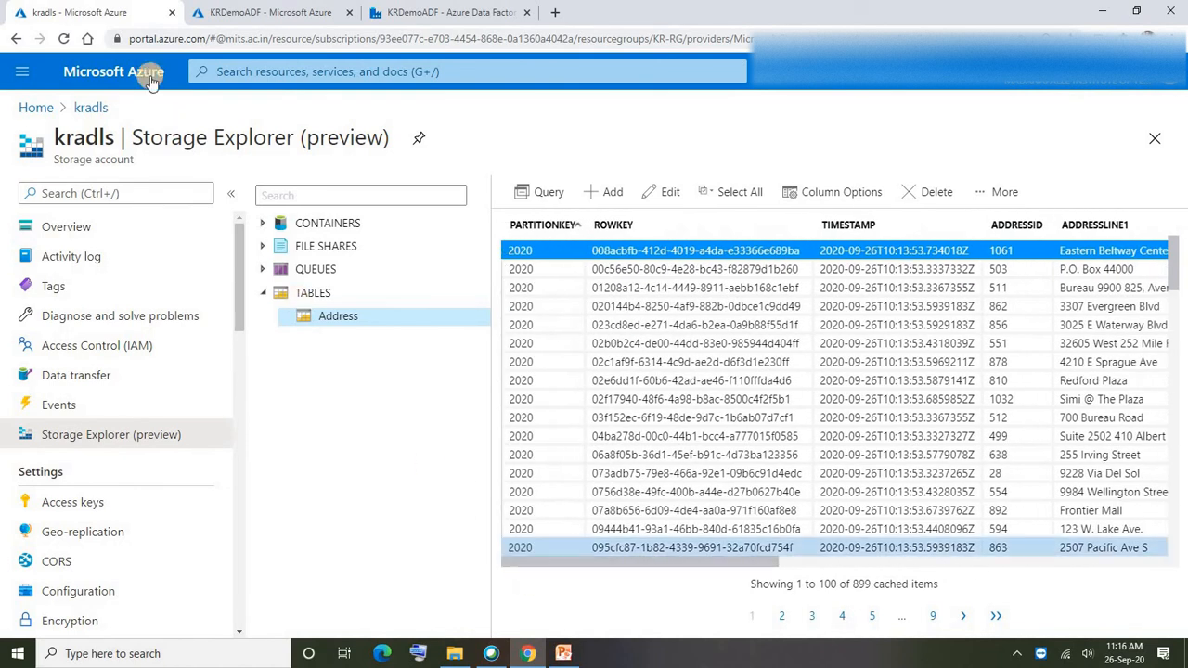
pyautogui.click(37, 107)
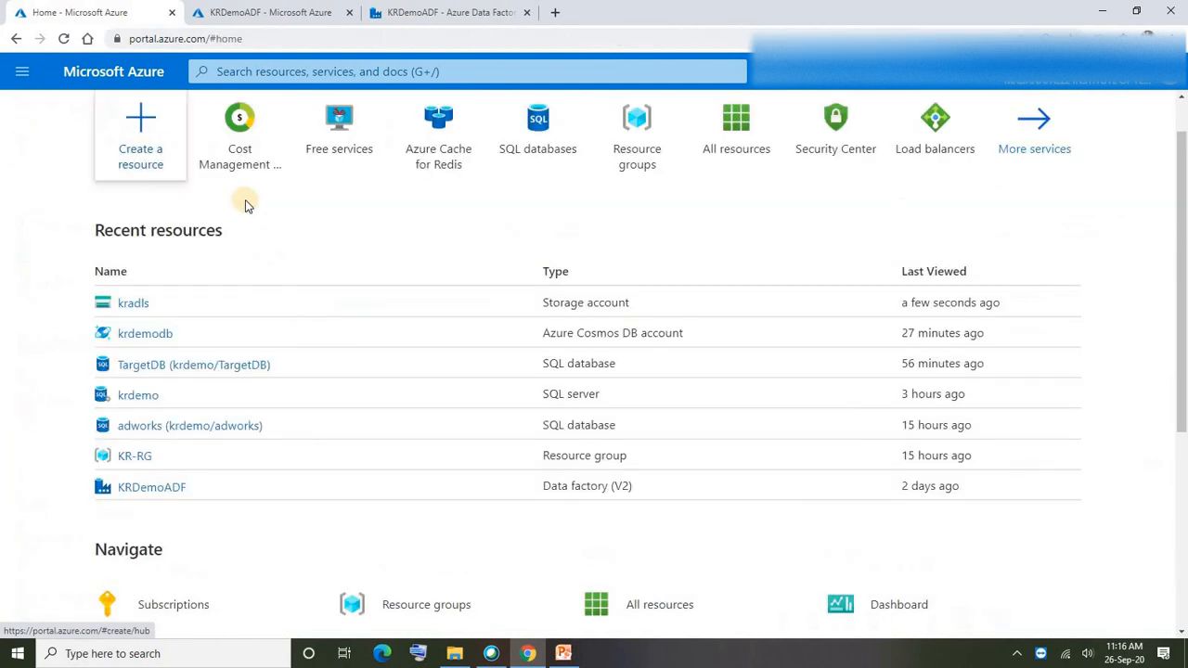
pyautogui.click(139, 333)
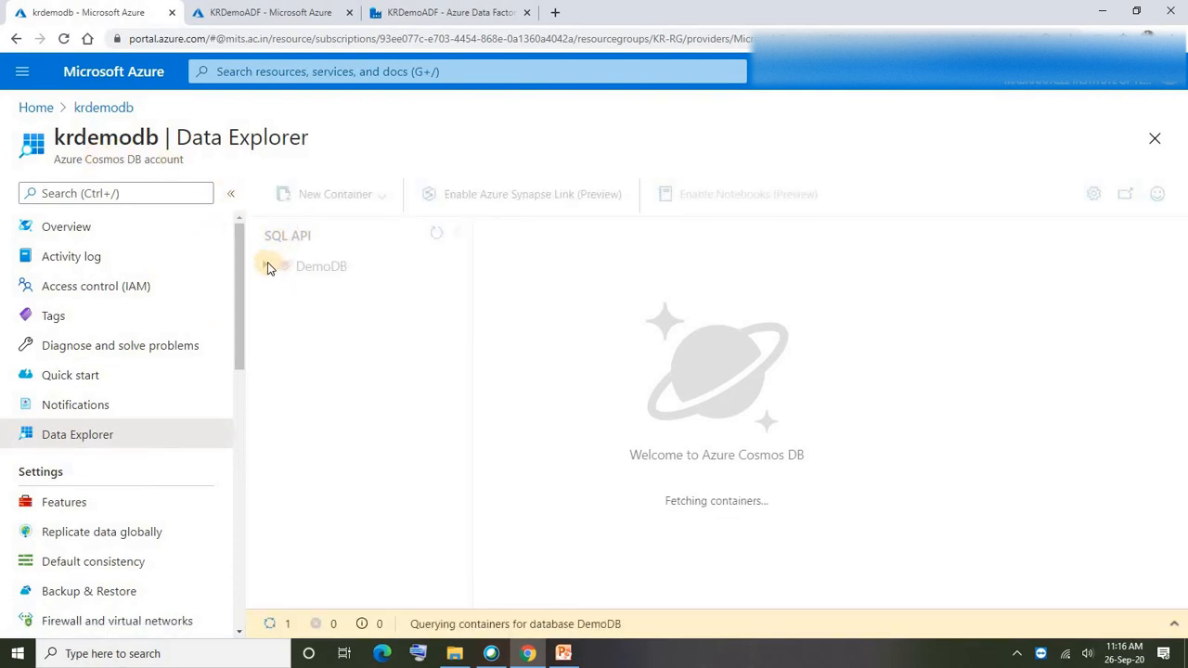
pyautogui.click(266, 267)
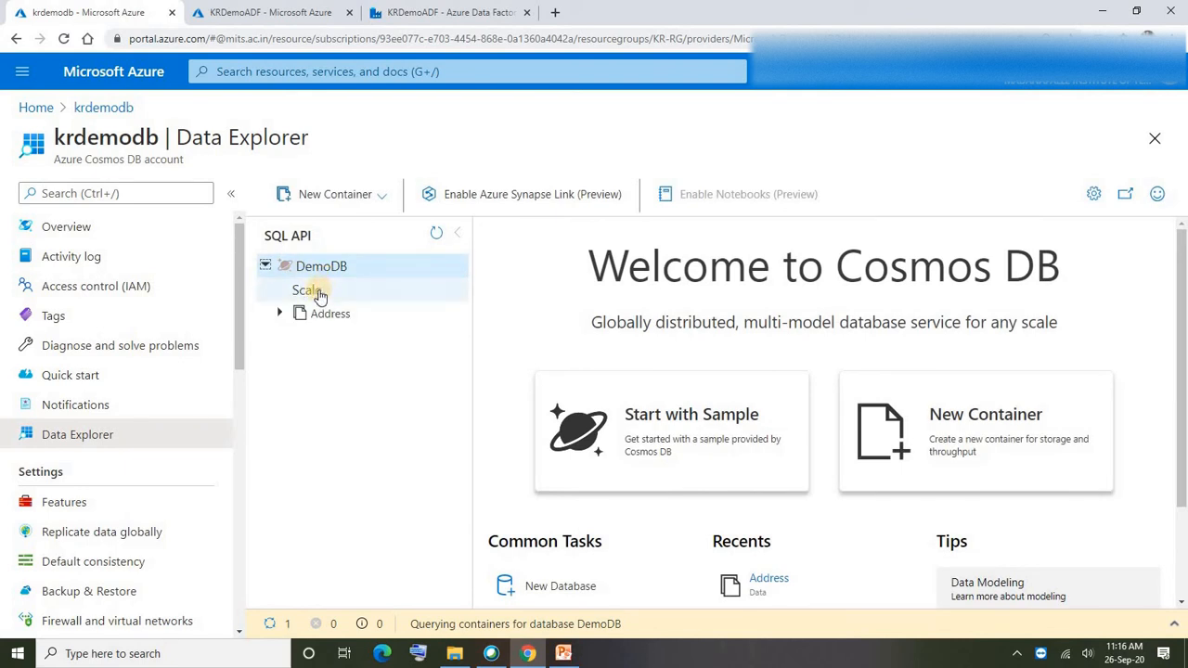
pyautogui.click(323, 317)
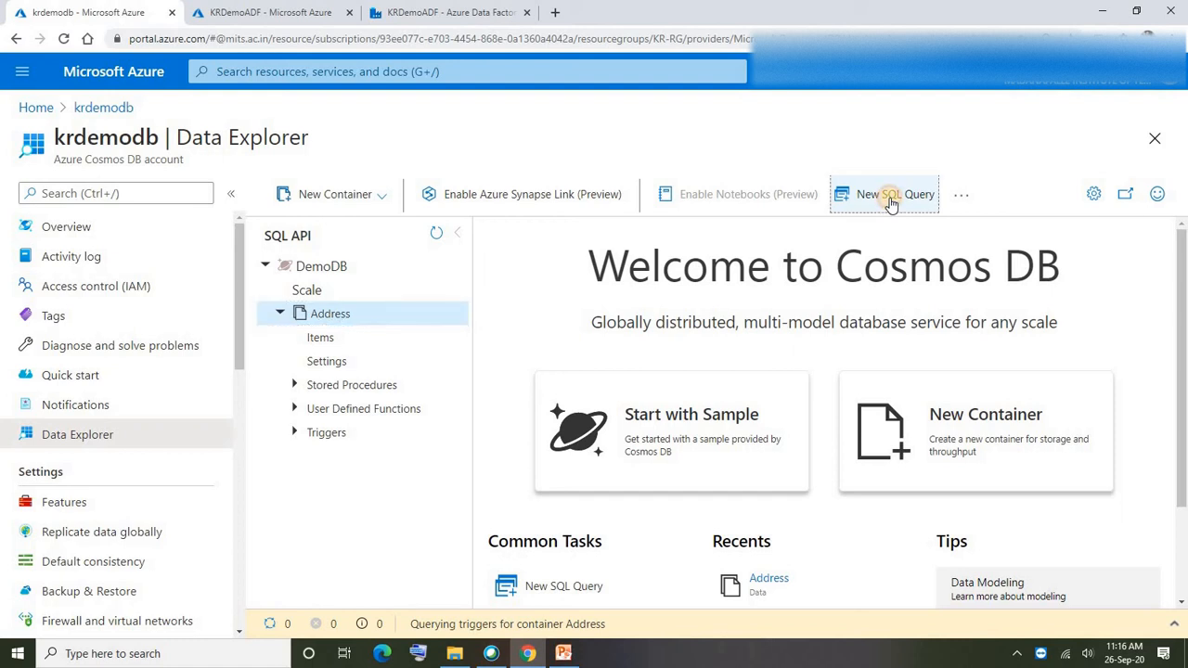
# Step: Run a new SQL query, SELECT * FROM c, on the Address container and look over the returned documents
pyautogui.click(891, 197)
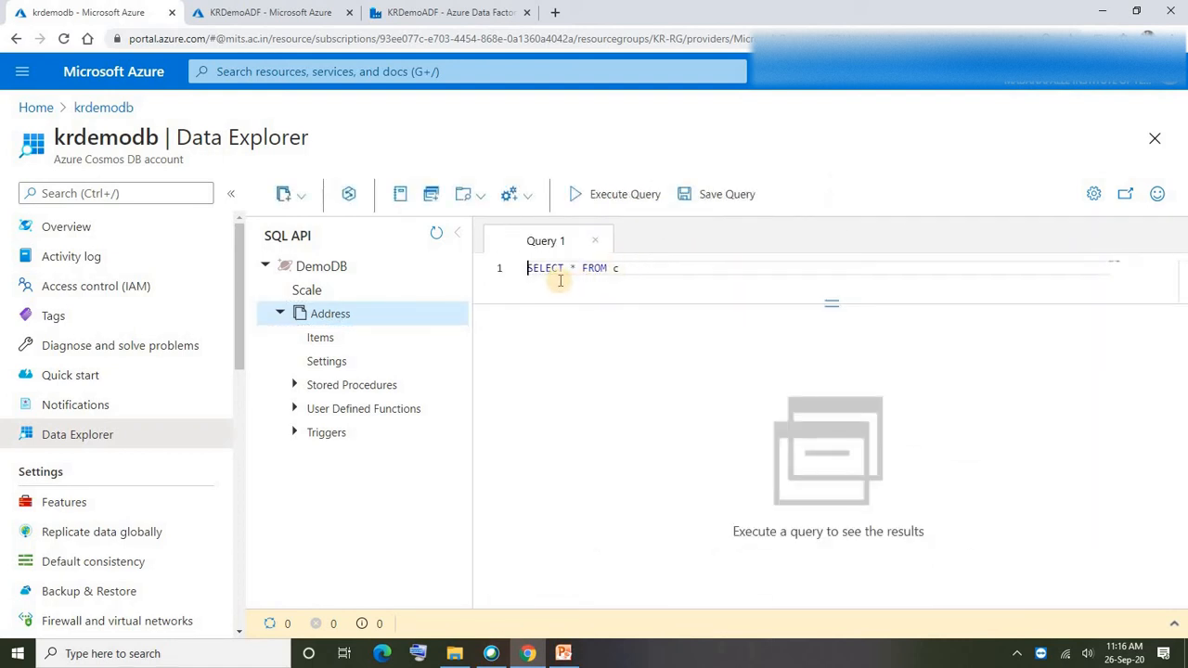
pyautogui.click(612, 200)
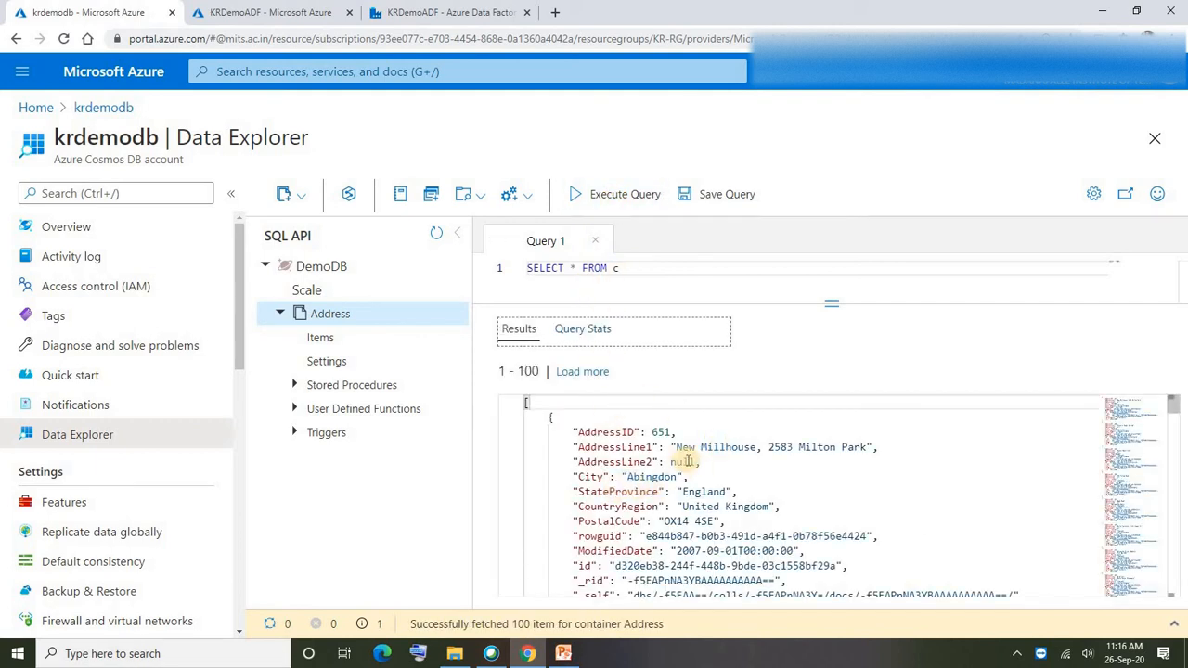
pyautogui.scroll(-2, 667, 529)
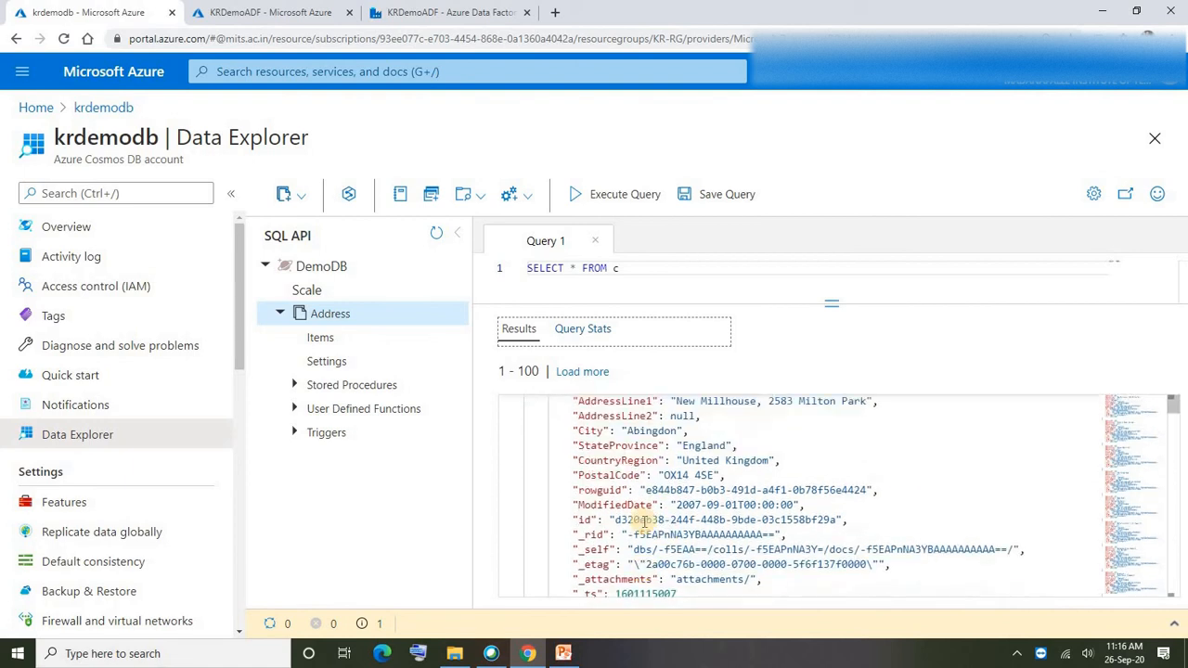
pyautogui.scroll(2, 640, 516)
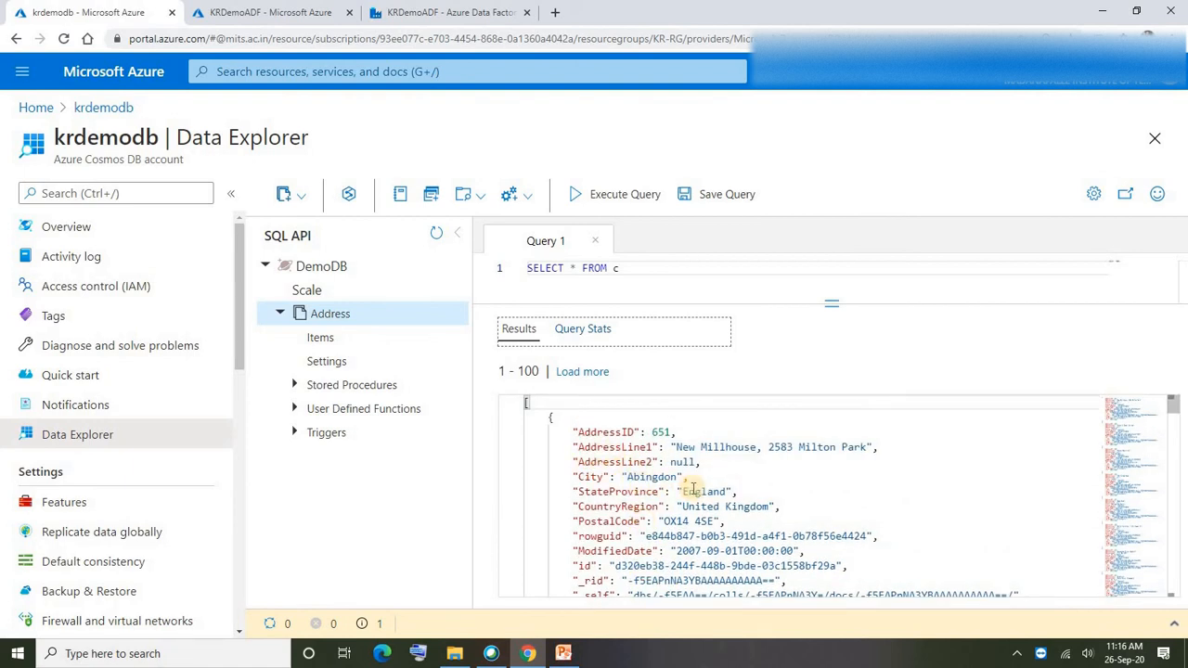
# Step: Examine the first returned document, comparing its address fields with the system fields from id through _ts
pyautogui.moveTo(566, 436); pyautogui.dragTo(775, 581)
pyautogui.click(748, 431)
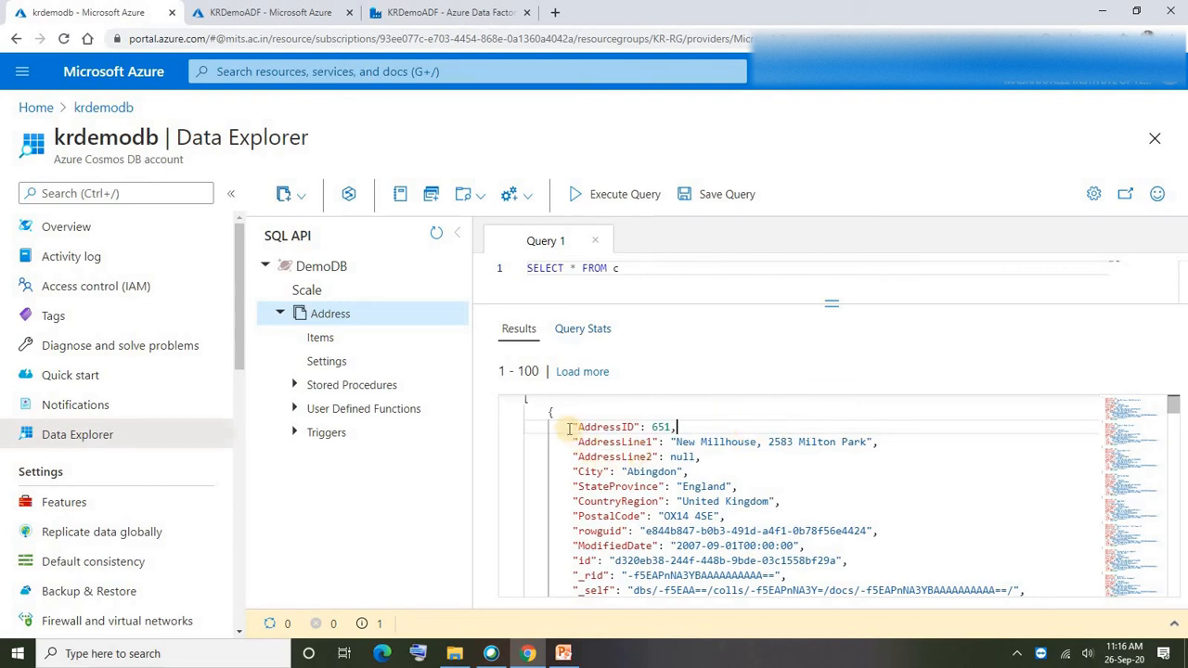
pyautogui.moveTo(570, 433); pyautogui.dragTo(834, 482)
pyautogui.scroll(3, 652, 520)
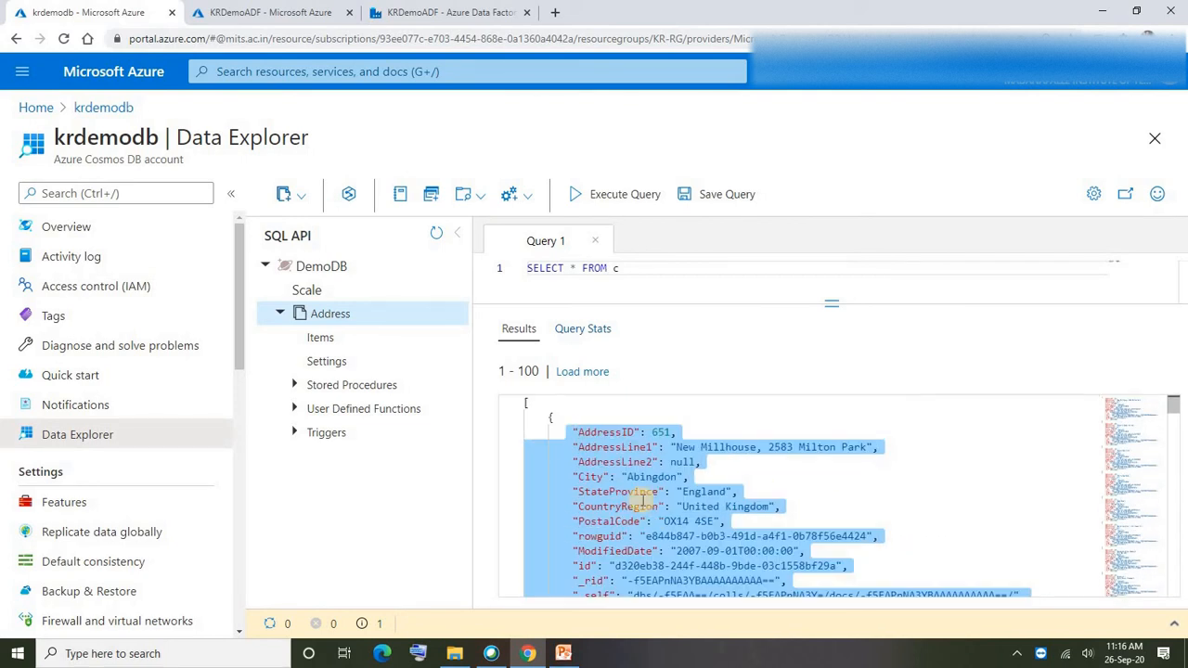
pyautogui.click(615, 433)
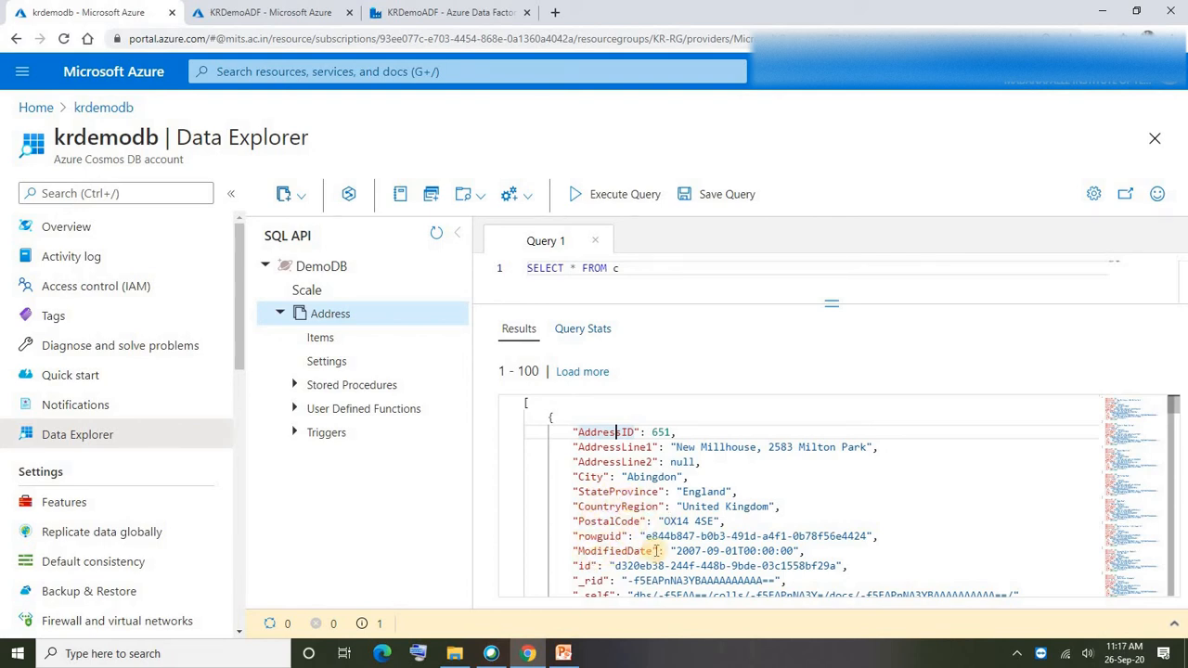
pyautogui.scroll(-1, 640, 556)
pyautogui.moveTo(565, 521); pyautogui.dragTo(761, 580)
pyautogui.moveTo(720, 436); pyautogui.dragTo(710, 390)
pyautogui.click(708, 513)
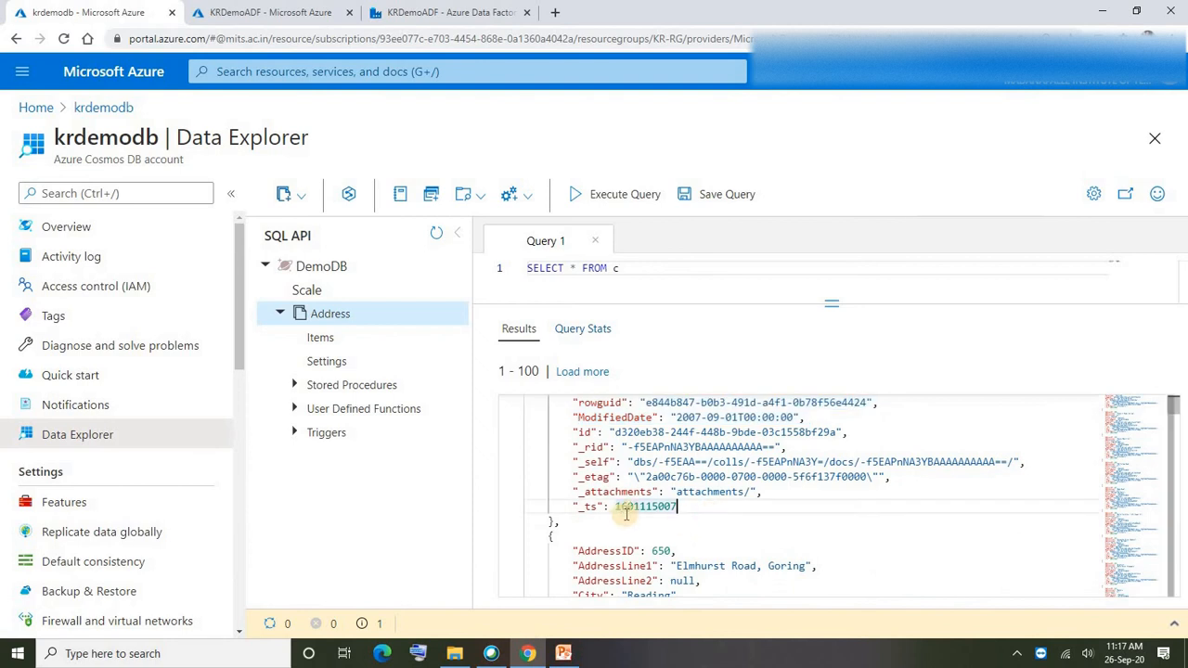
pyautogui.scroll(3, 622, 511)
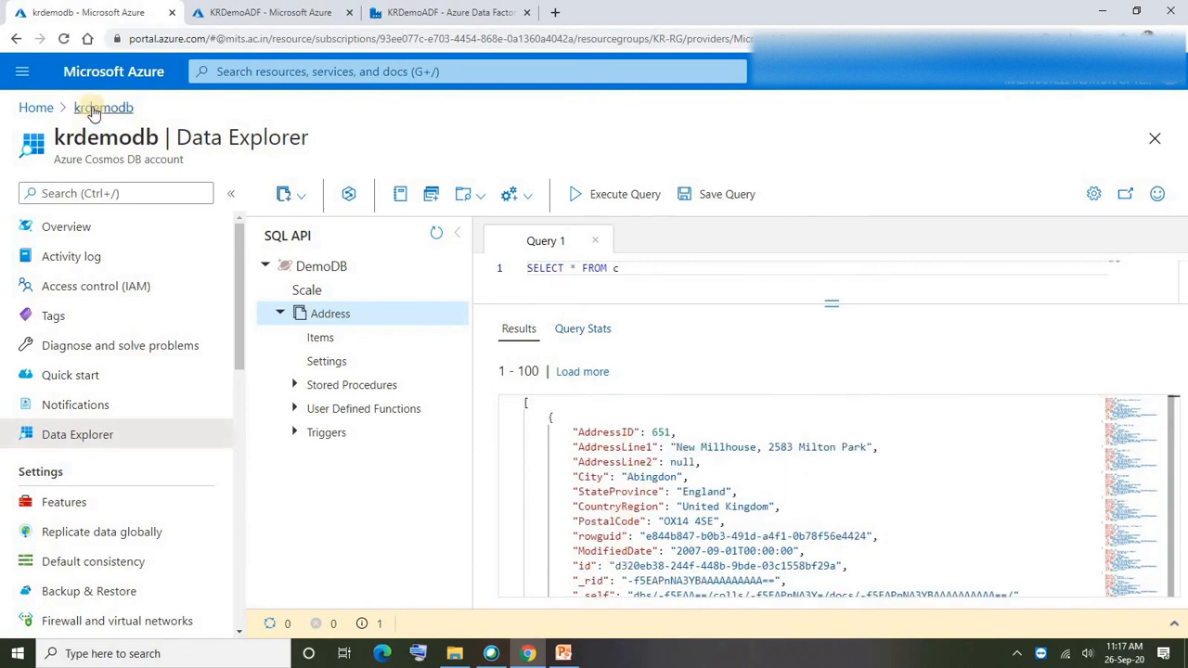
# Step: Open the query editor of the TargetDB SQL database and sign in by entering the SQL login's password
pyautogui.click(36, 109)
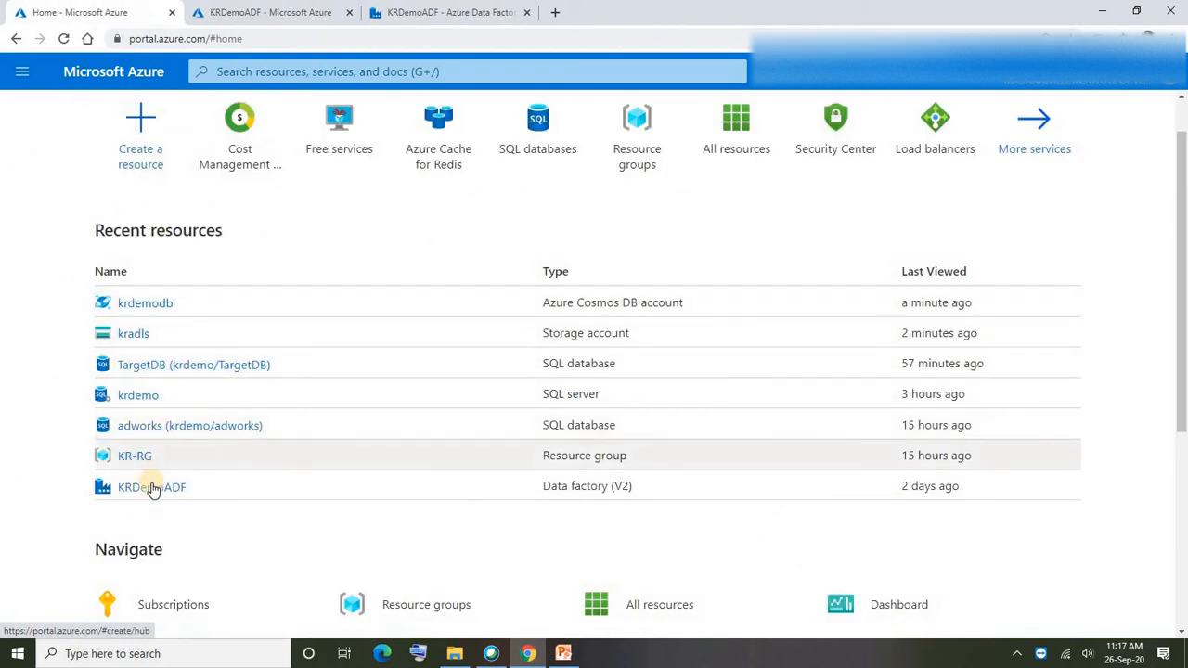
pyautogui.click(142, 366)
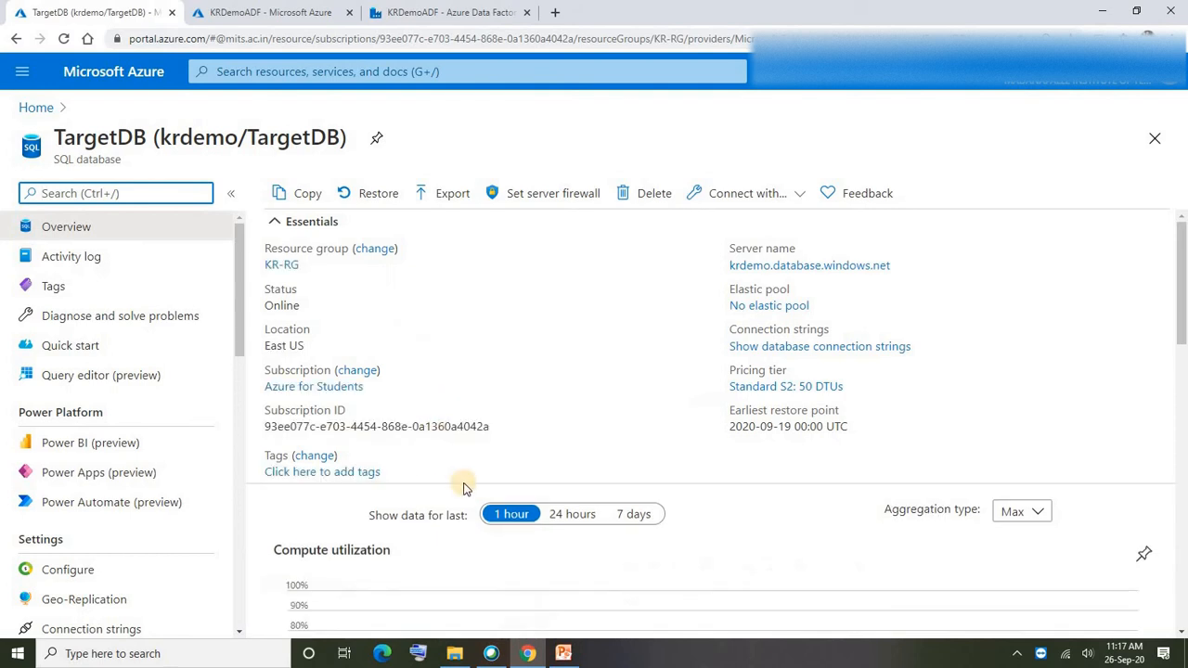
pyautogui.click(102, 383)
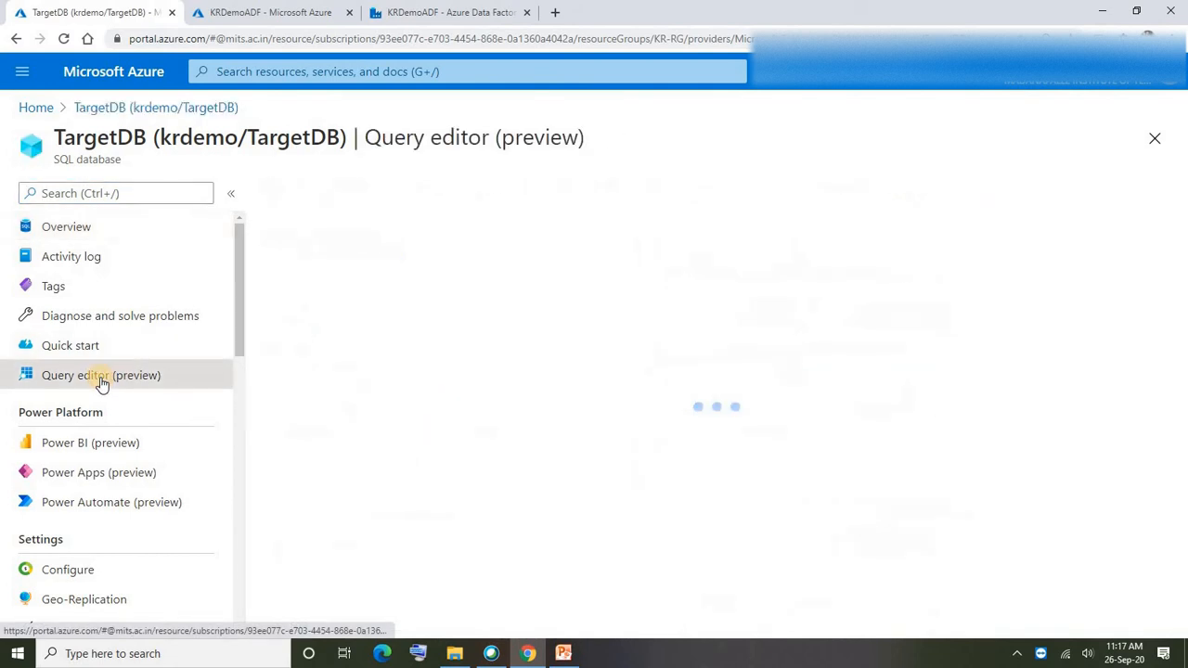
pyautogui.click(468, 552)
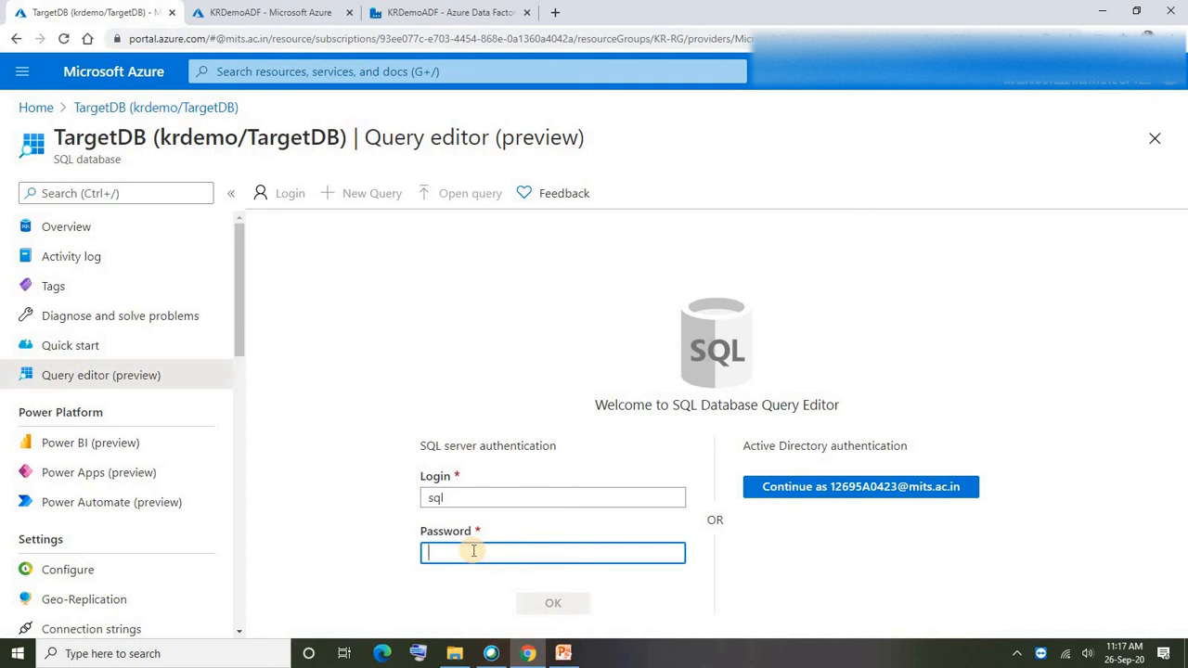
pyautogui.write('•')
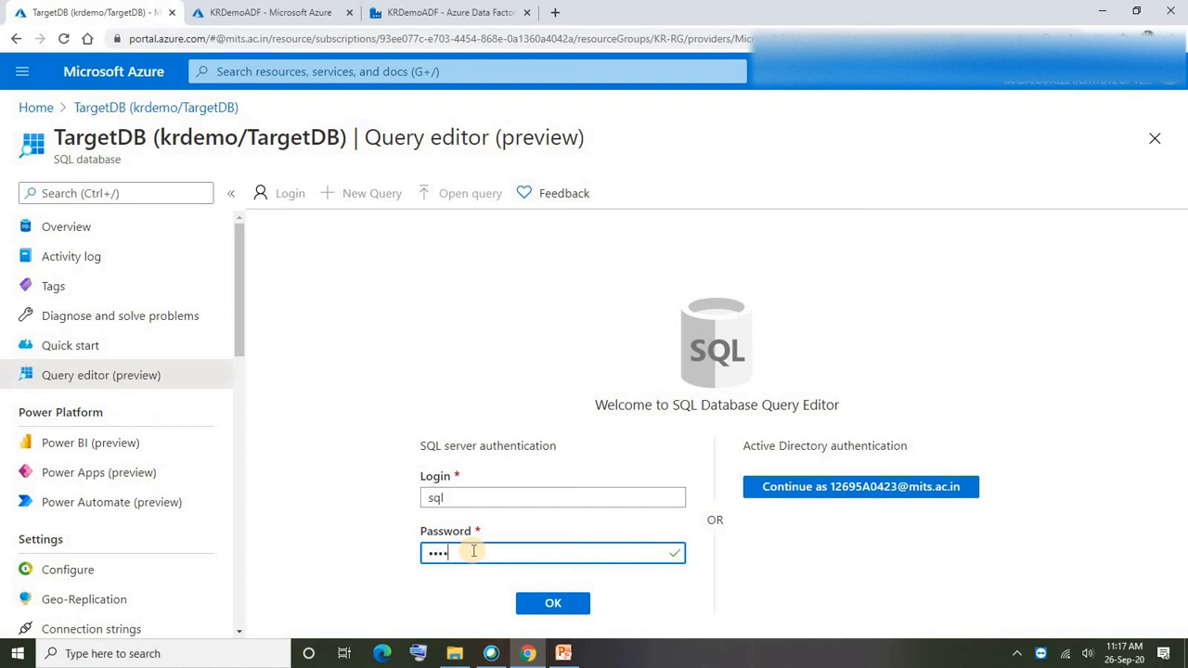
pyautogui.press('Return')
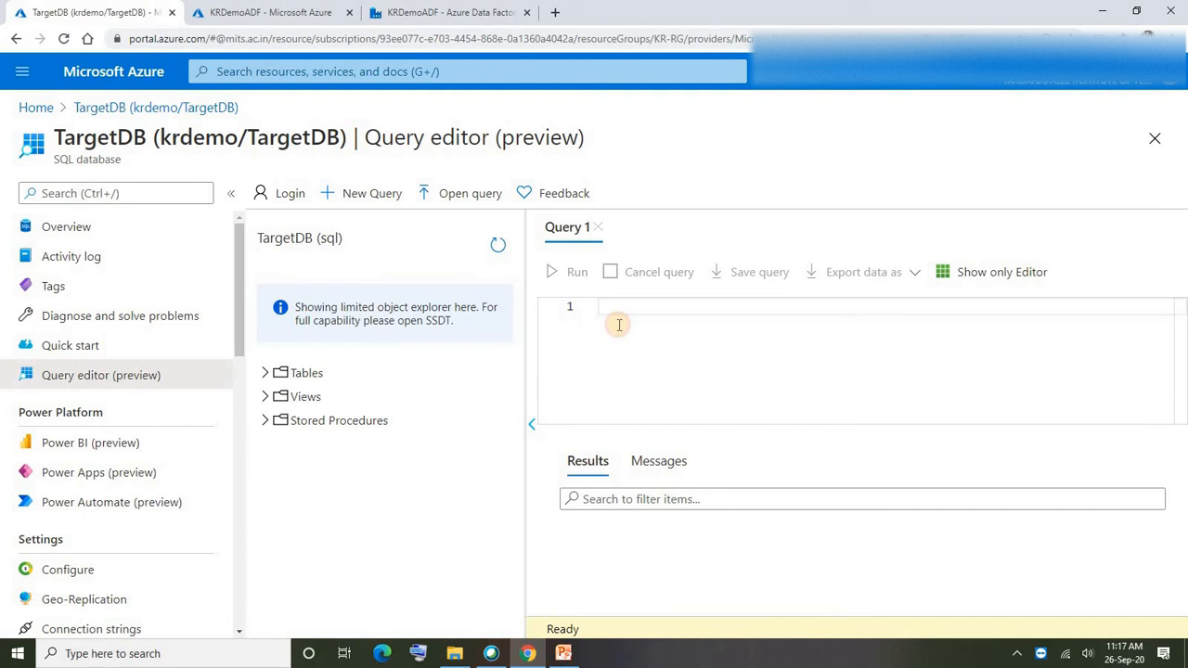
# Step: Run select * from [dbo].[Address] on TargetDB and review the copied address rows
pyautogui.press('Return')
pyautogui.press('Return')
pyautogui.write('sel')
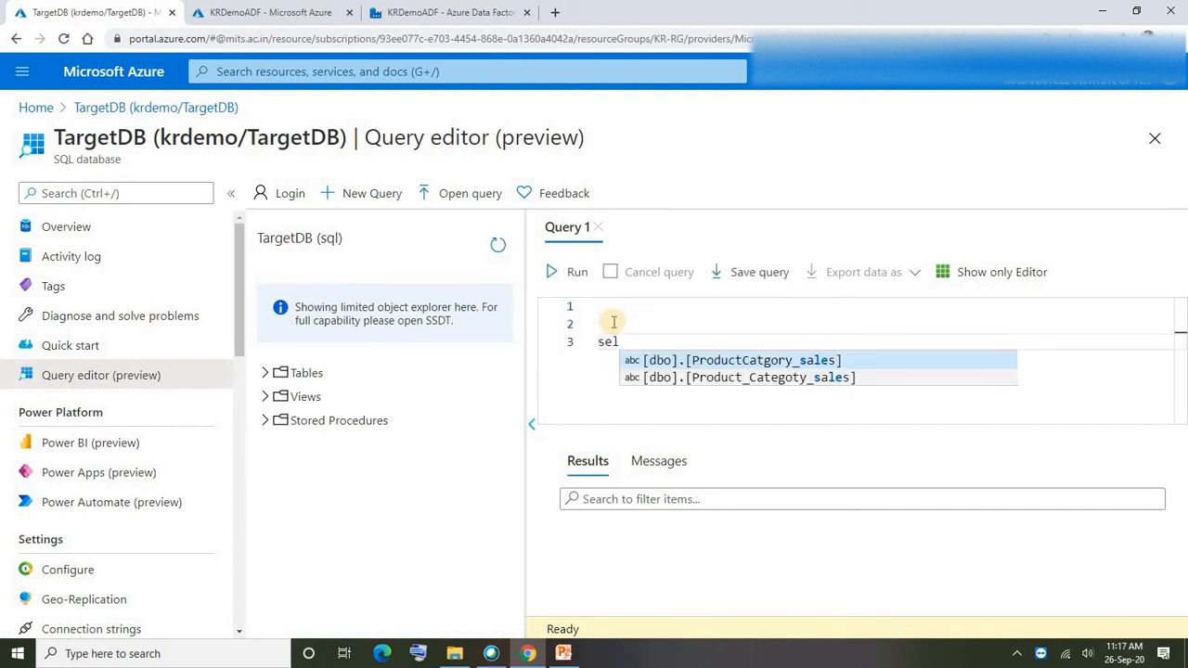
pyautogui.write('e')
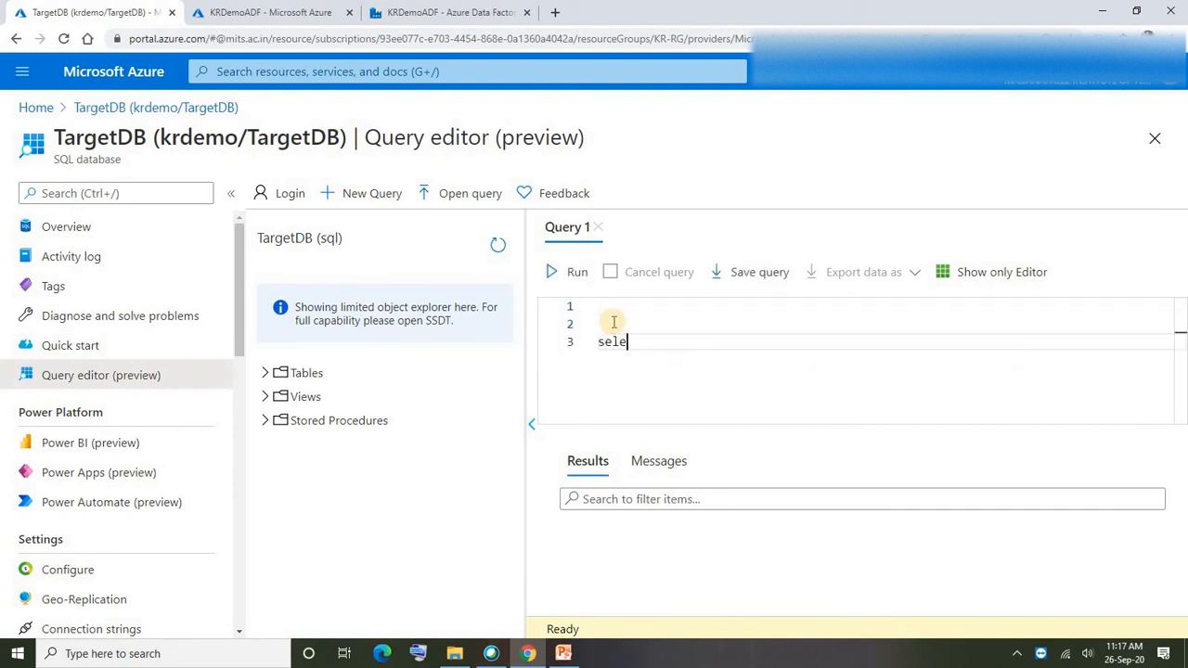
pyautogui.write('ct * from address')
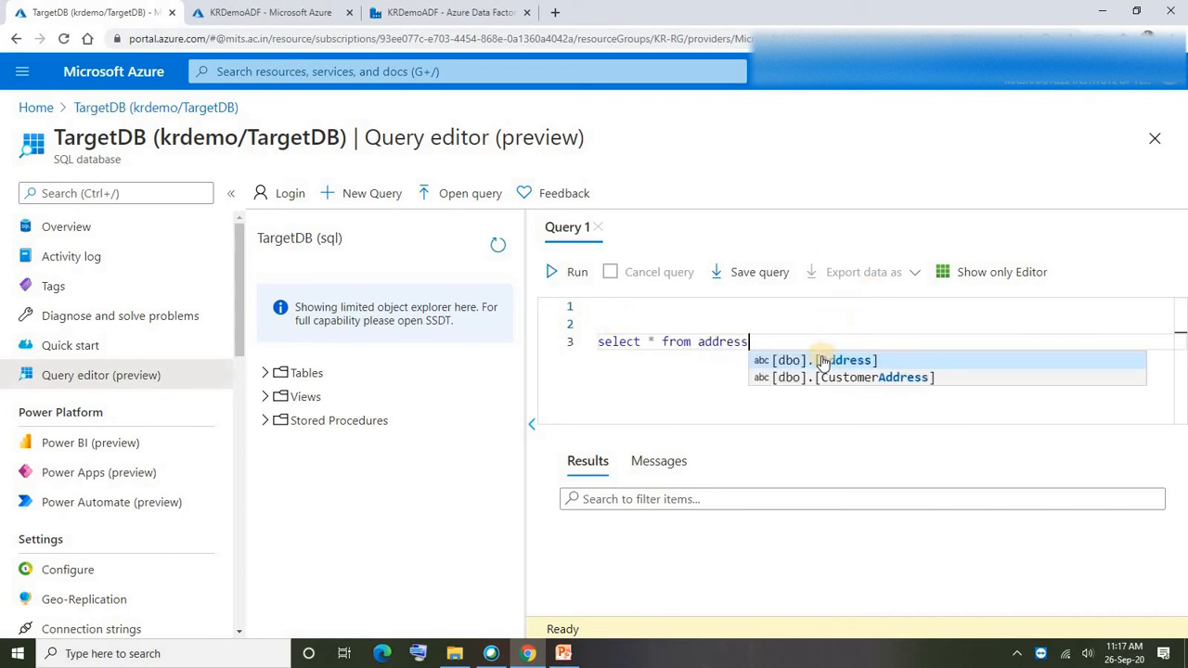
pyautogui.click(784, 358)
pyautogui.click(575, 271)
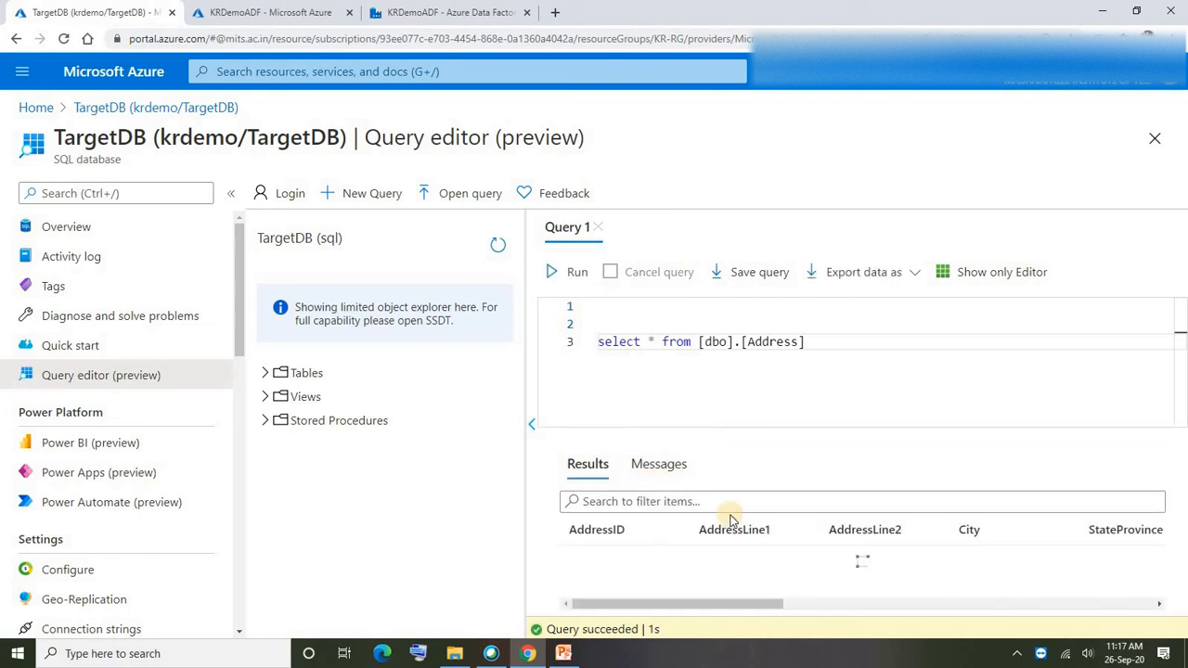
pyautogui.moveTo(664, 612); pyautogui.dragTo(538, 566)
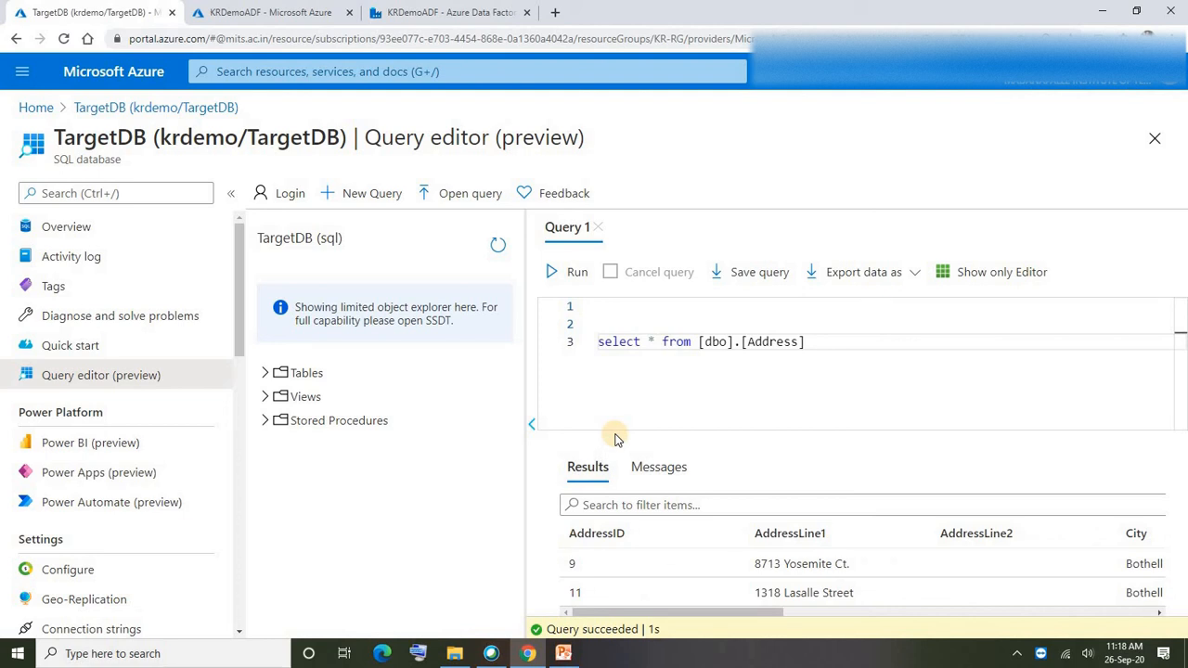
# Step: Switch to the data factory pipeline and set the "SQL to Table Storage" source query to select *,year(modifieddate) as year from saleslt.address
pyautogui.click(269, 12)
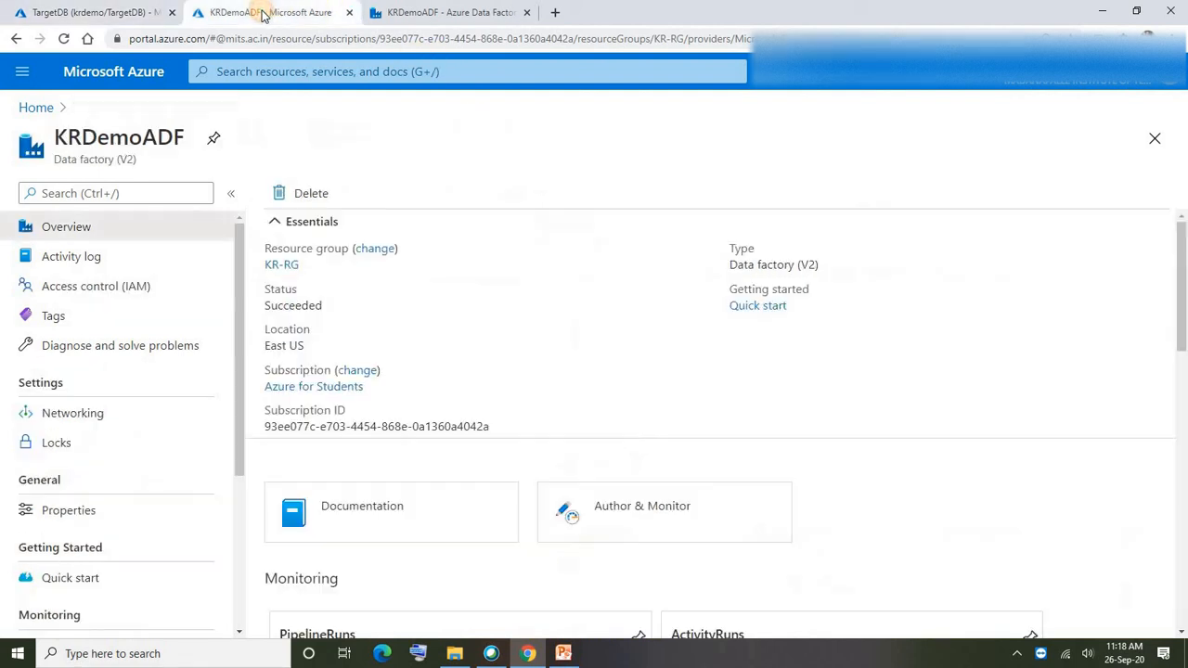
pyautogui.click(404, 11)
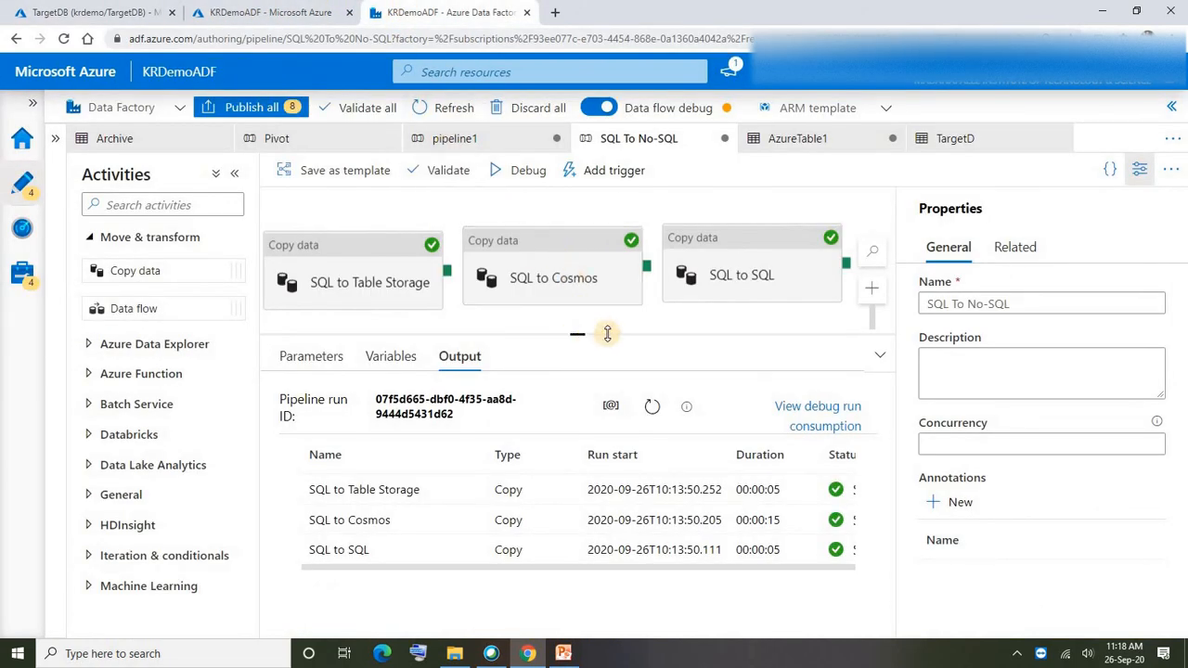
pyautogui.click(361, 247)
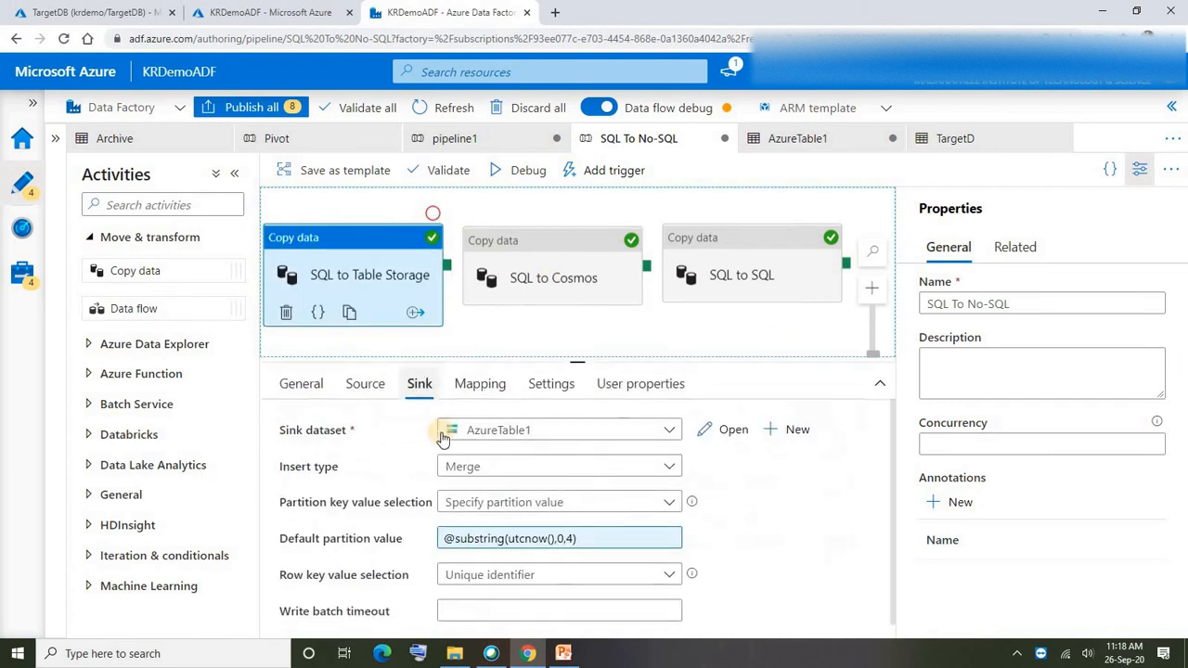
pyautogui.click(366, 384)
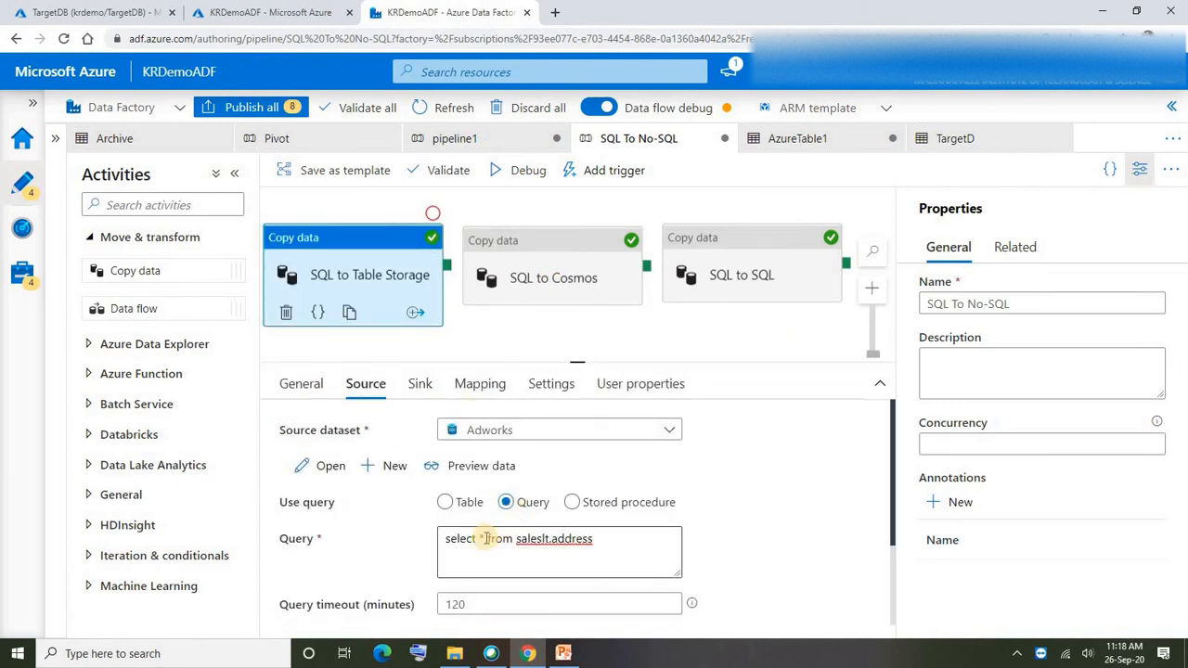
pyautogui.click(485, 538)
pyautogui.write(',year')
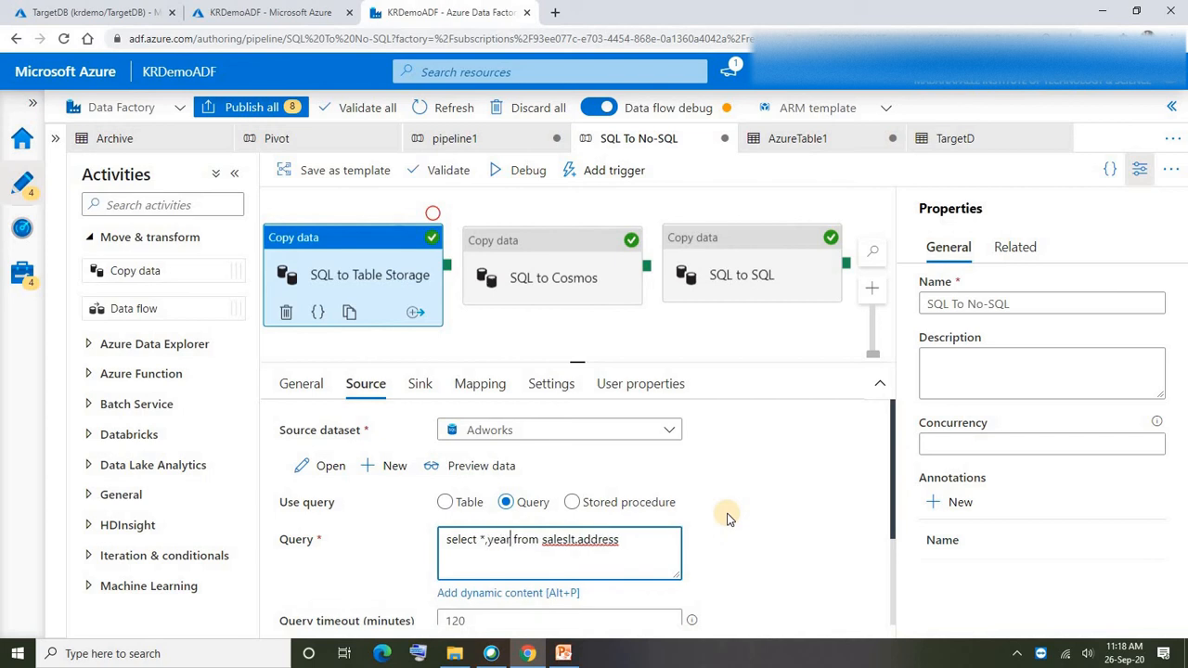
pyautogui.write('(mo')
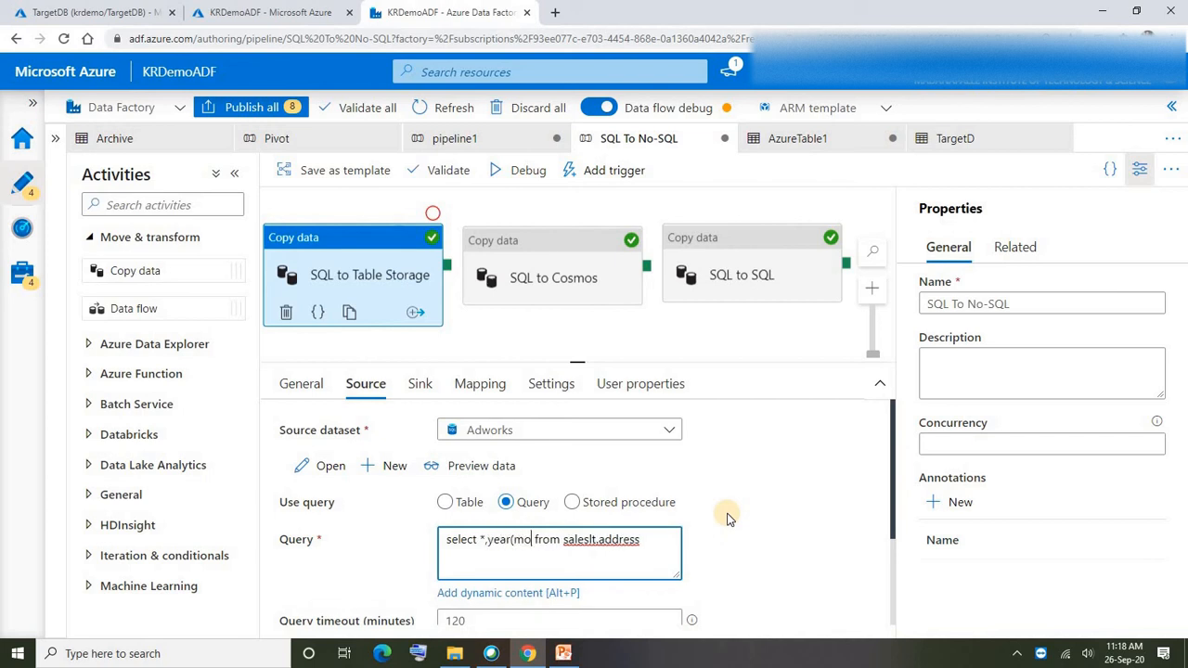
pyautogui.write('difieddate)')
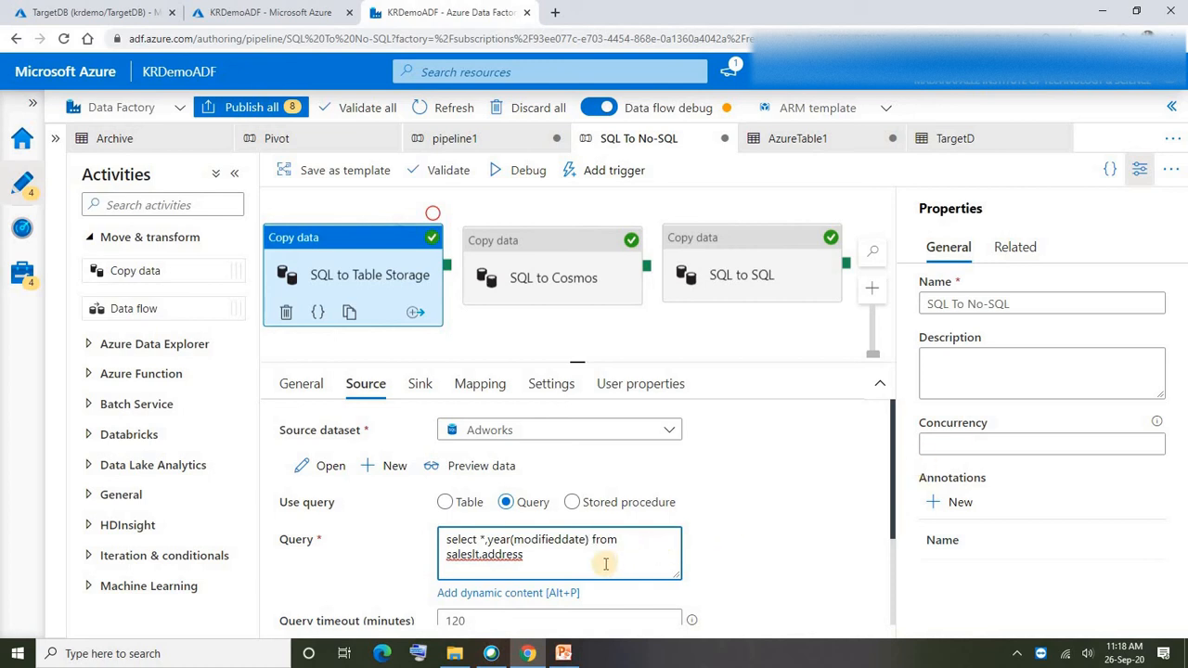
pyautogui.click(521, 542)
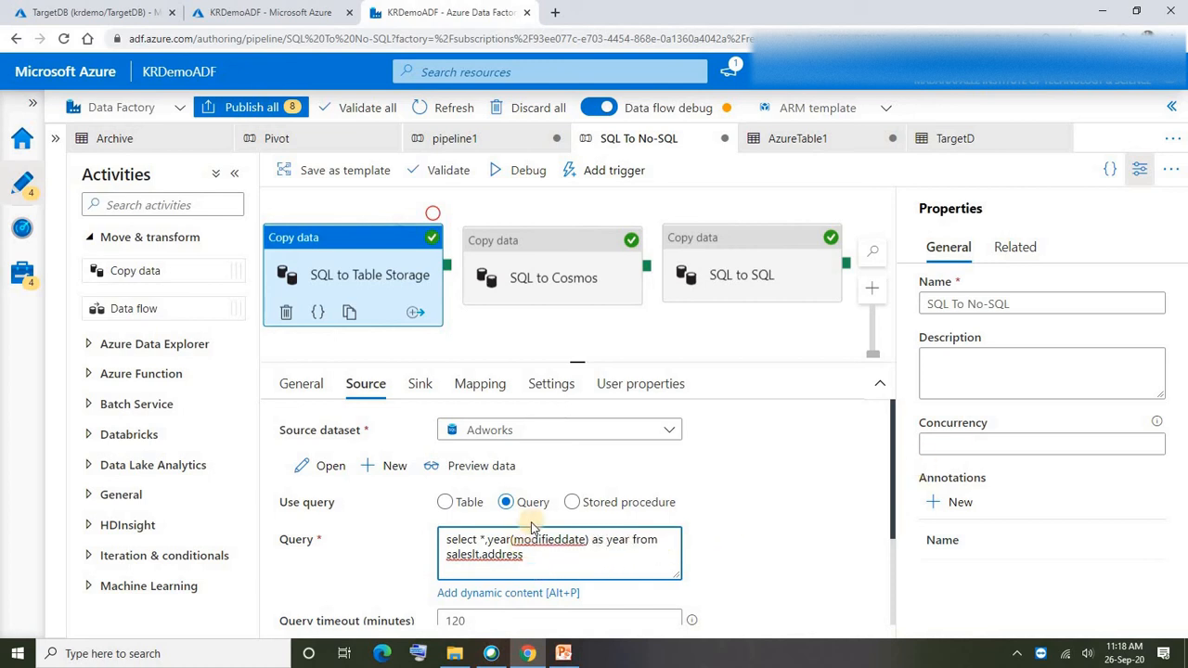
# Step: Copy the source query select *,year(modifieddate) as year from saleslt.address into the "SQL to Cosmos" activity's source
pyautogui.moveTo(533, 558); pyautogui.dragTo(404, 546)
pyautogui.hotkey('ctrl', 'c')
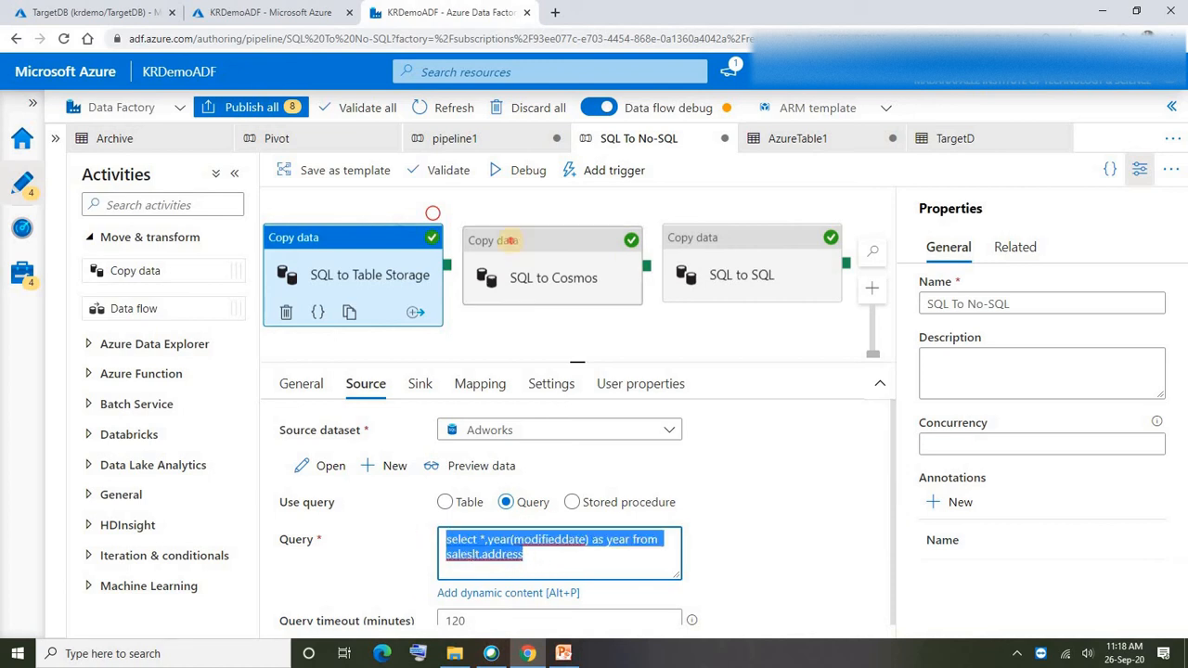
pyautogui.click(518, 253)
pyautogui.click(419, 383)
pyautogui.click(466, 394)
pyautogui.click(365, 383)
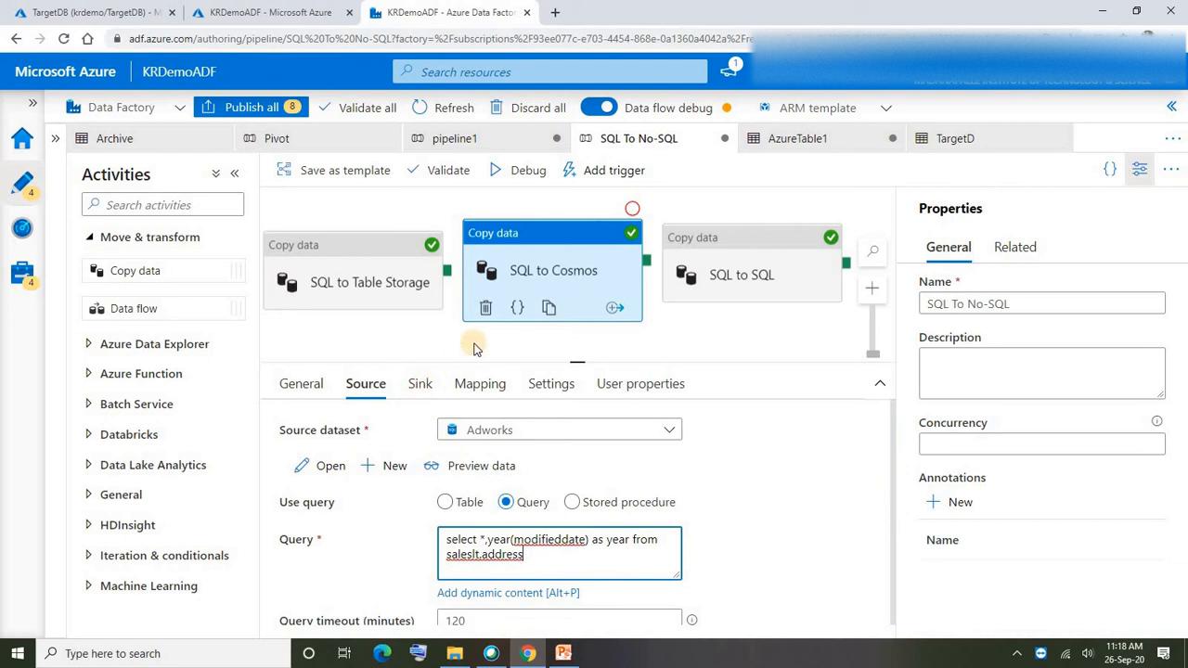
# Step: Replace the "SQL to SQL" activity's source query with select *,year(modifieddate) as year from saleslt.address
pyautogui.click(716, 248)
pyautogui.click(365, 383)
pyautogui.hotkey('ctrl', 'a')
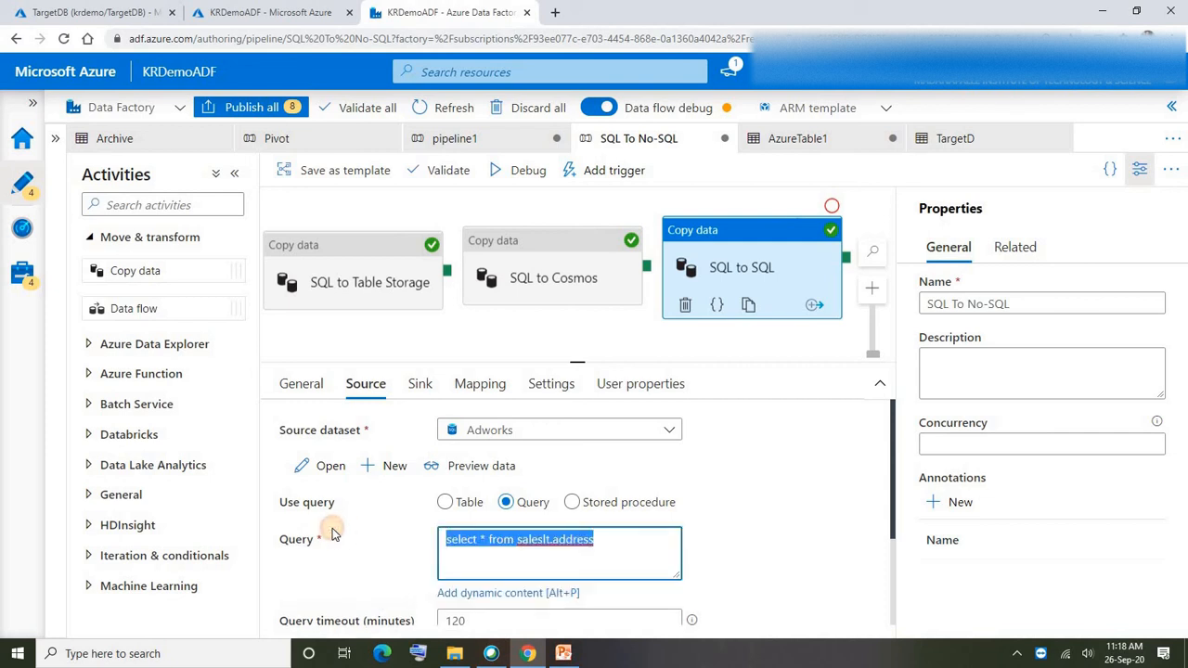
pyautogui.hotkey('ctrl', 'v')
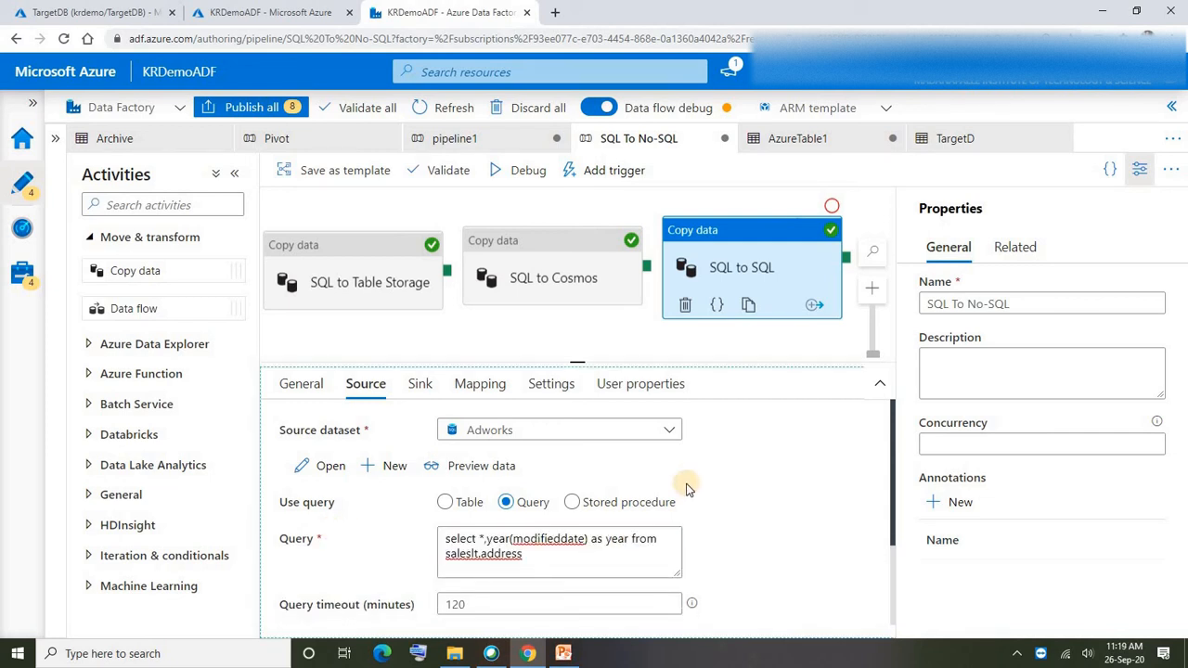
pyautogui.click(398, 340)
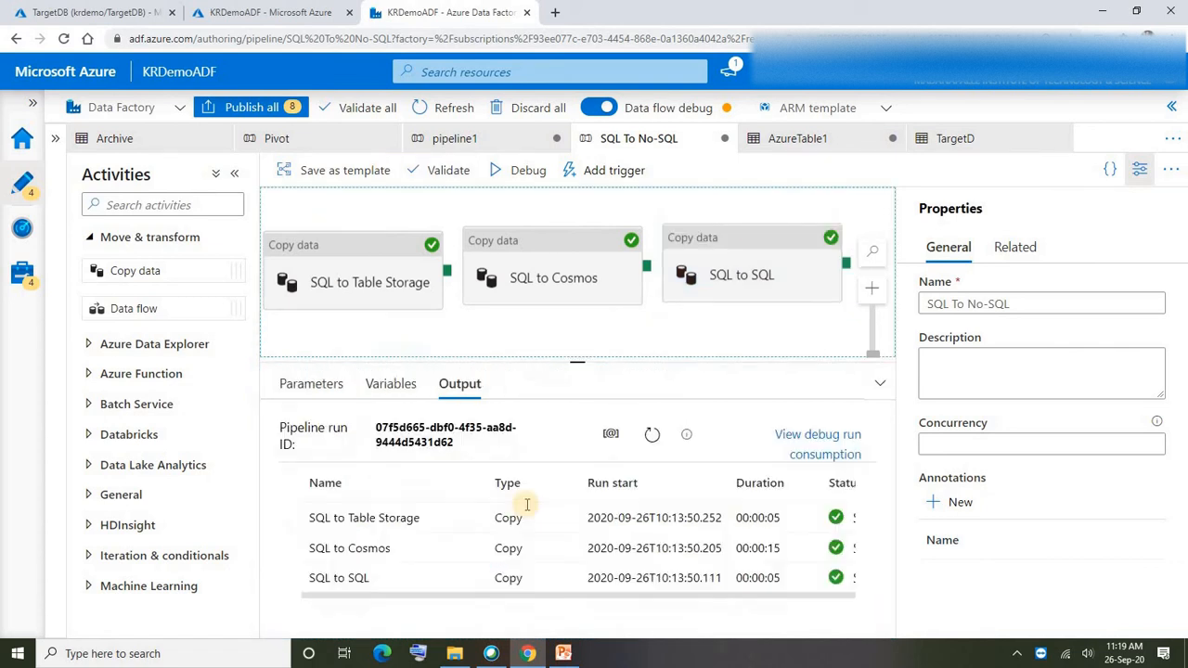
# Step: Check the year(modifieddate) expression in the "SQL to Table Storage" source query and run the pipeline in debug mode
pyautogui.click(360, 248)
pyautogui.click(489, 540)
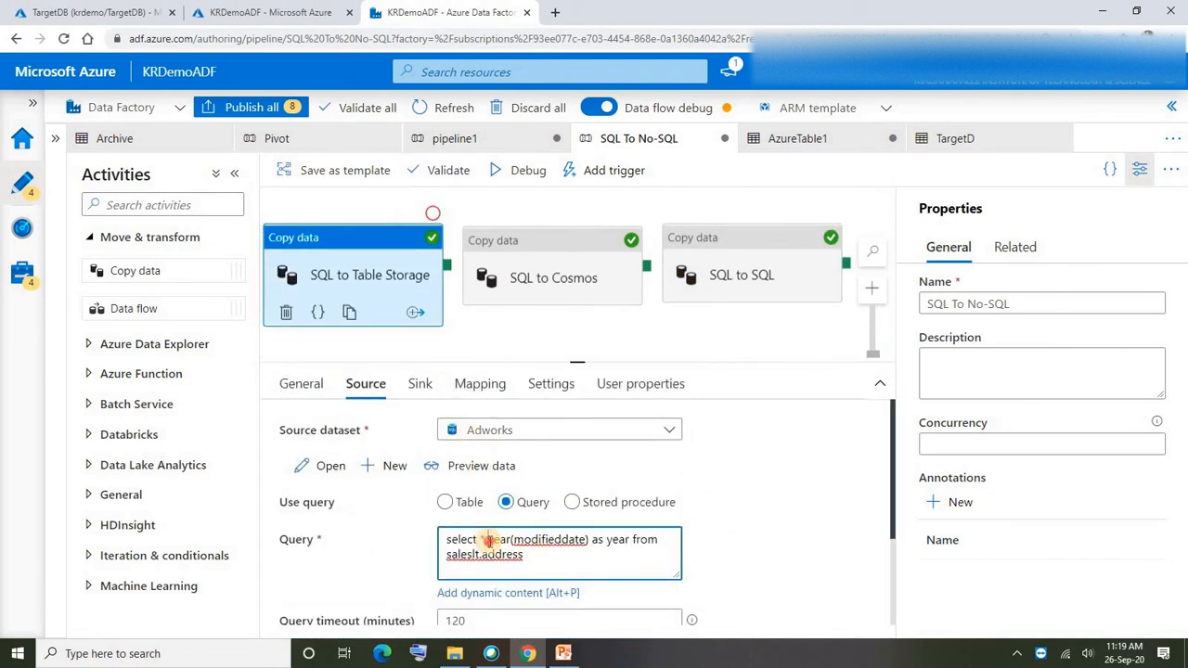
pyautogui.moveTo(503, 540); pyautogui.dragTo(565, 549)
pyautogui.click(538, 546)
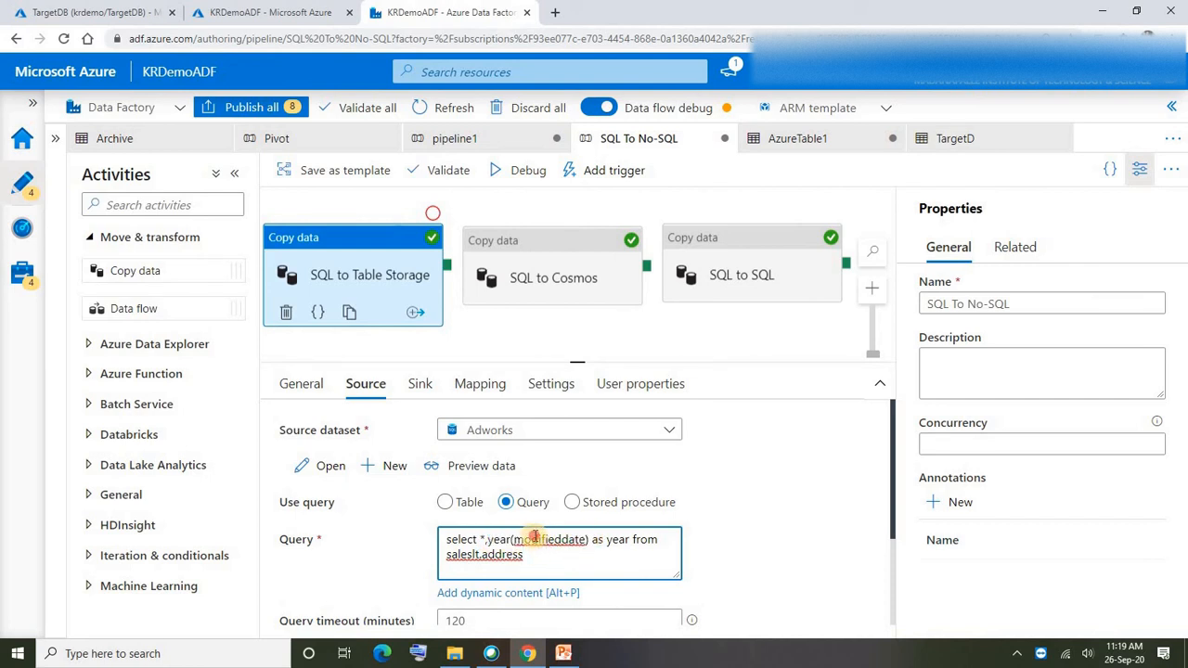
pyautogui.doubleClick(536, 539)
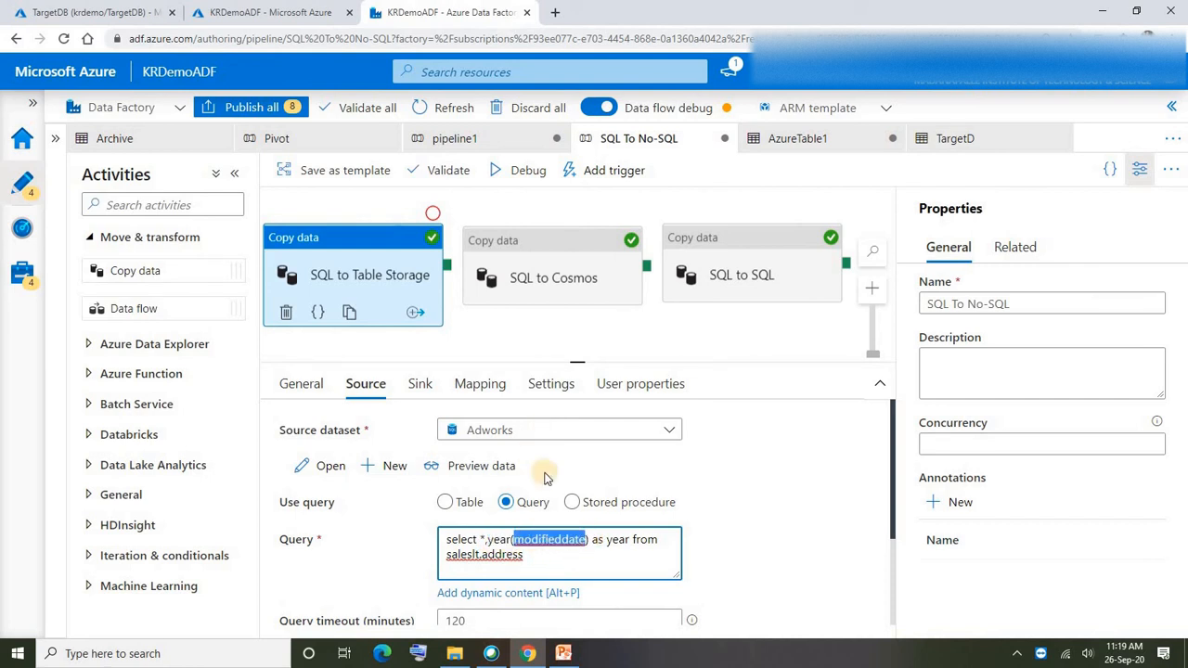
pyautogui.click(543, 557)
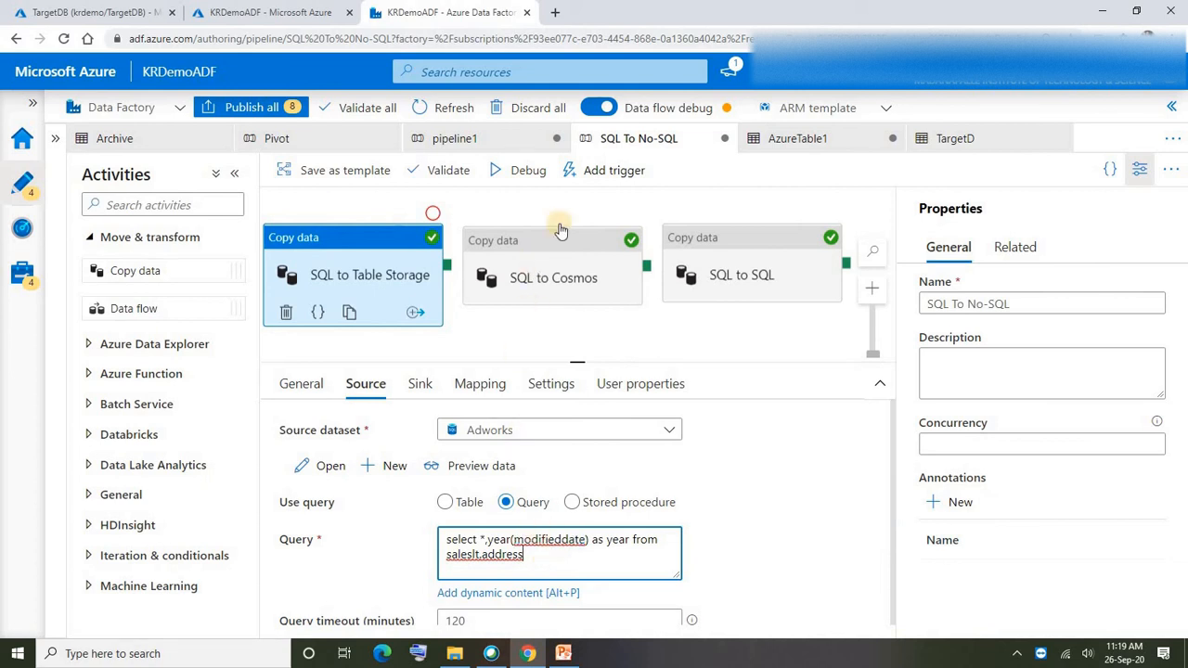
pyautogui.click(526, 171)
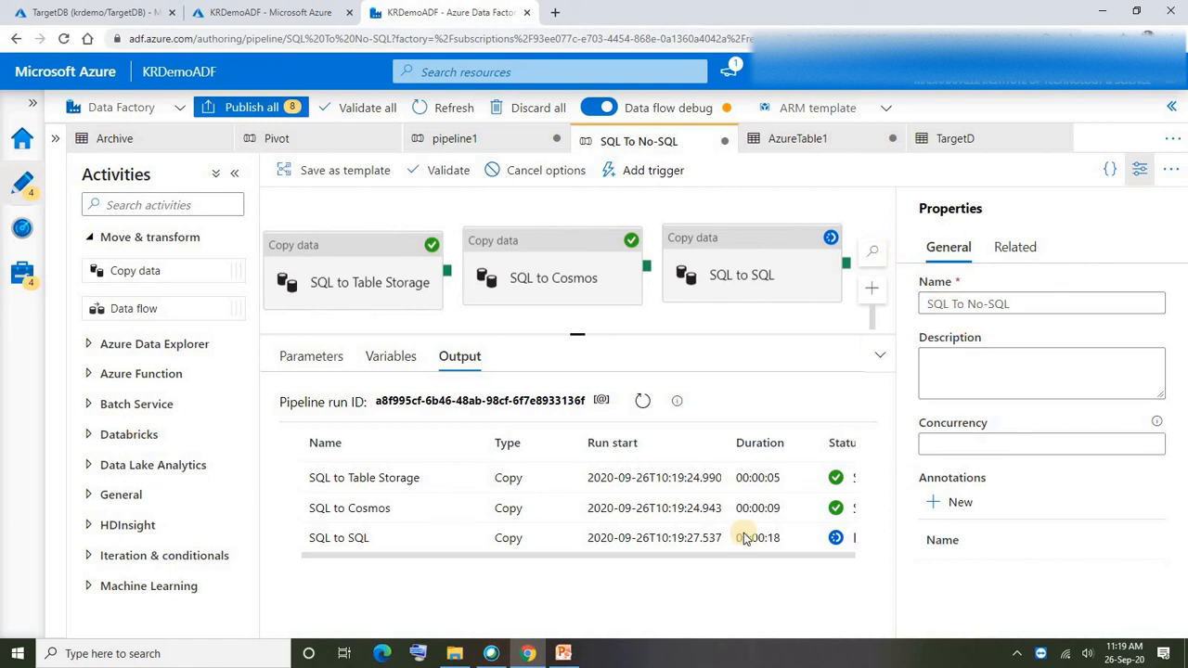
# Step: Open and read the error details of the "SQL to SQL" activity in the debug run output
pyautogui.moveTo(429, 558); pyautogui.dragTo(384, 555)
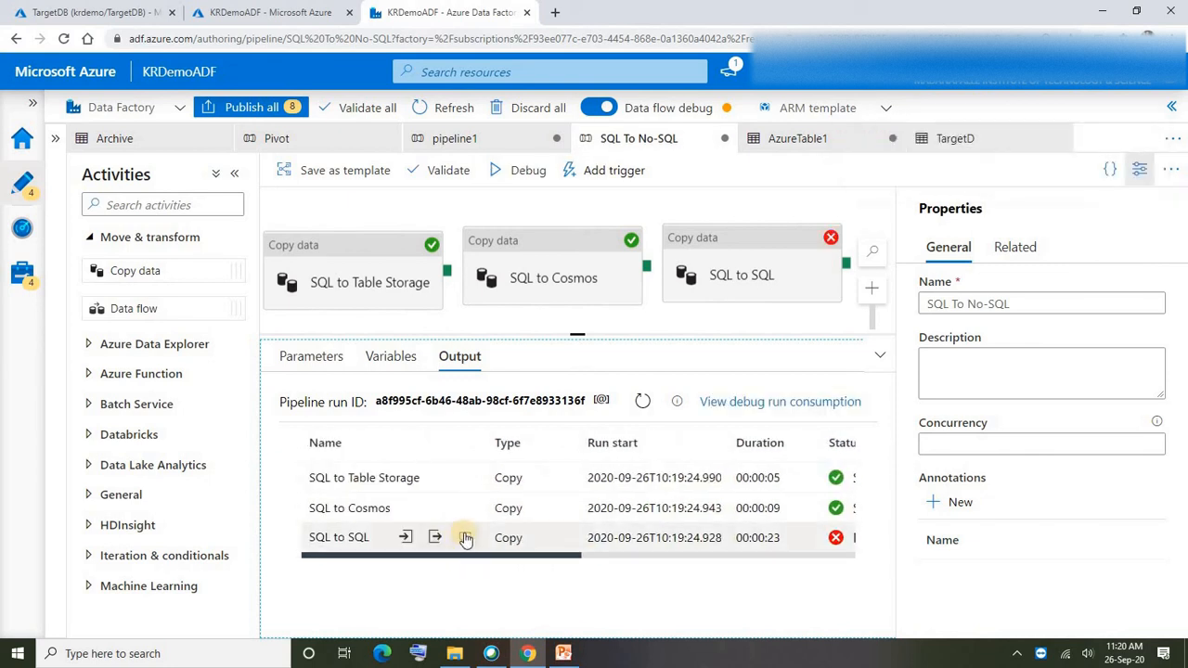
pyautogui.scroll(-1, 474, 472)
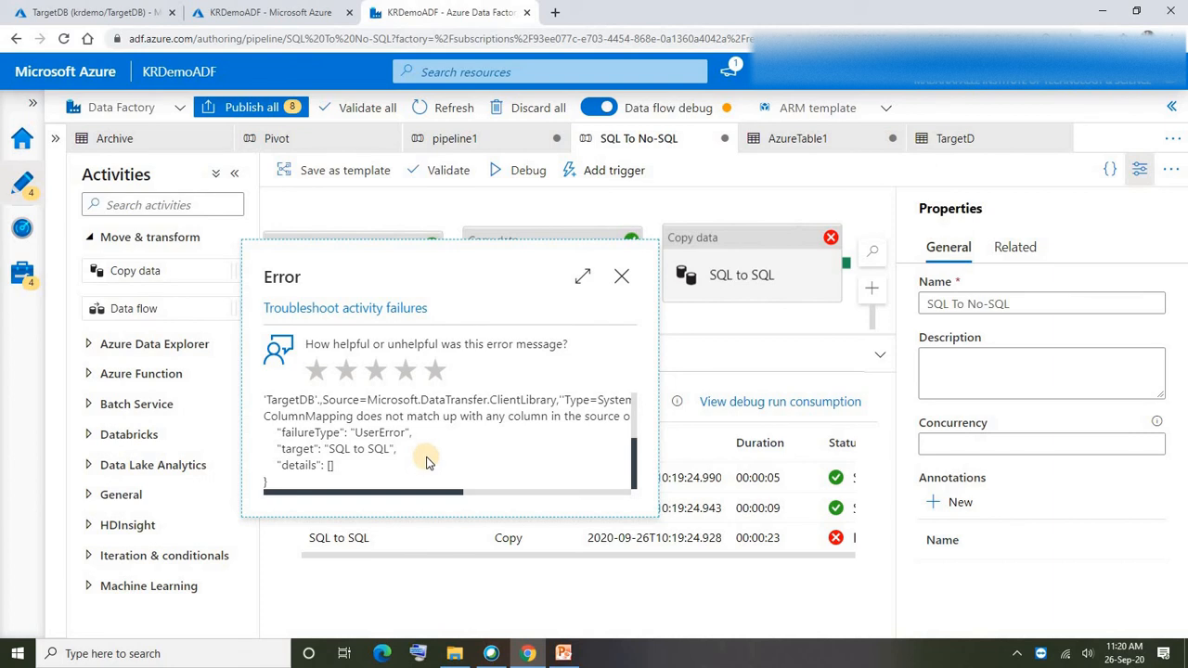
pyautogui.scroll(2, 427, 462)
pyautogui.scroll(-2, 473, 461)
pyautogui.click(621, 276)
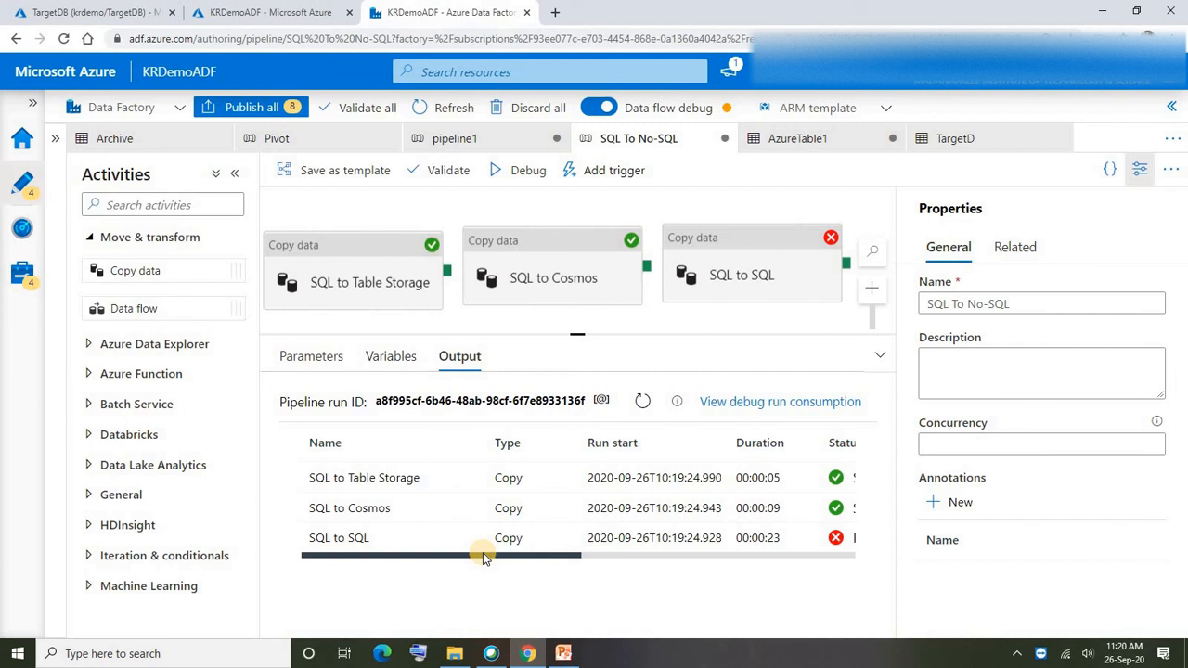
pyautogui.click(357, 538)
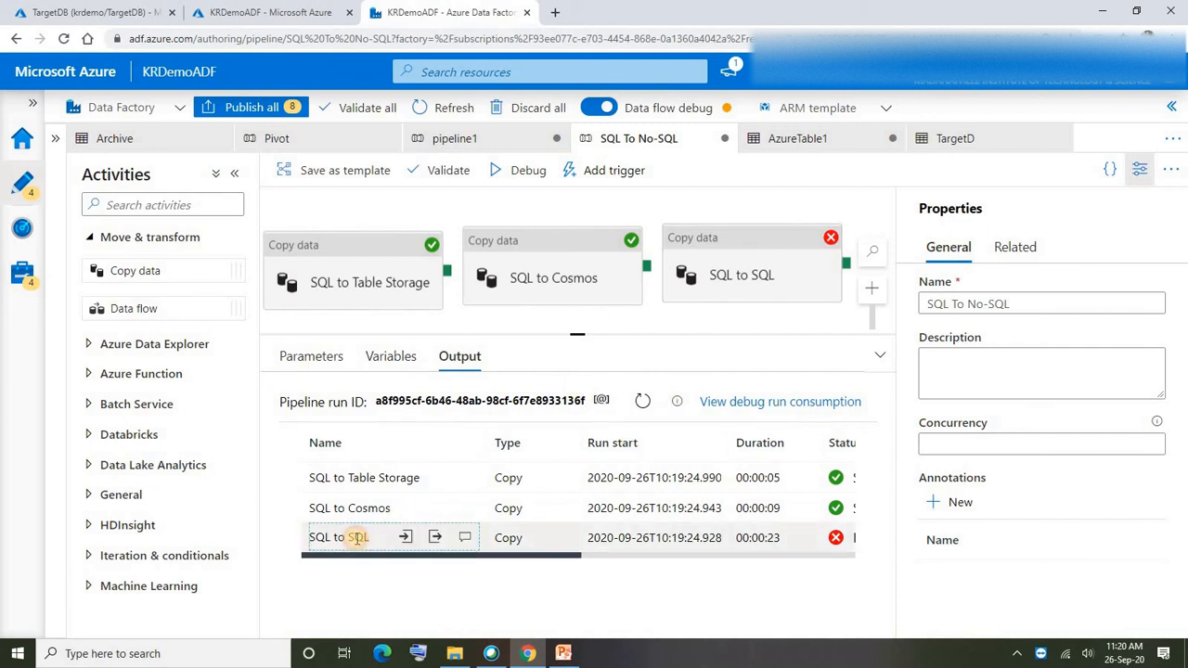
# Step: Import the schemas into the "SQL to SQL" activity's column mapping and debug the pipeline again
pyautogui.click(686, 243)
pyautogui.click(475, 388)
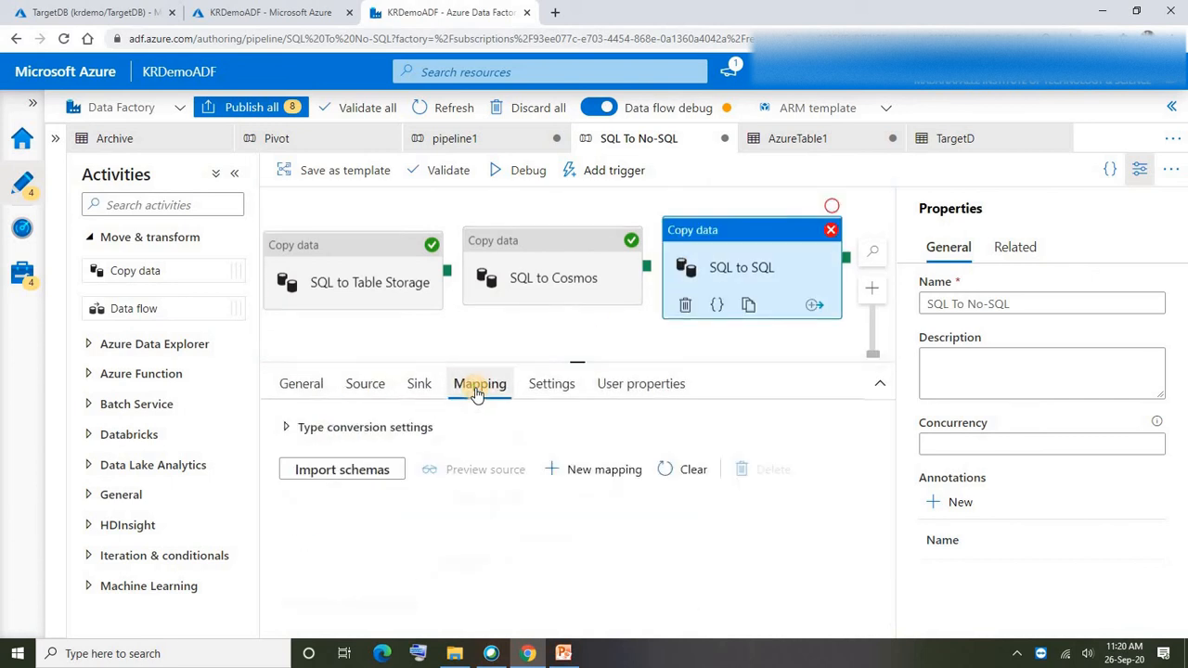
pyautogui.click(365, 473)
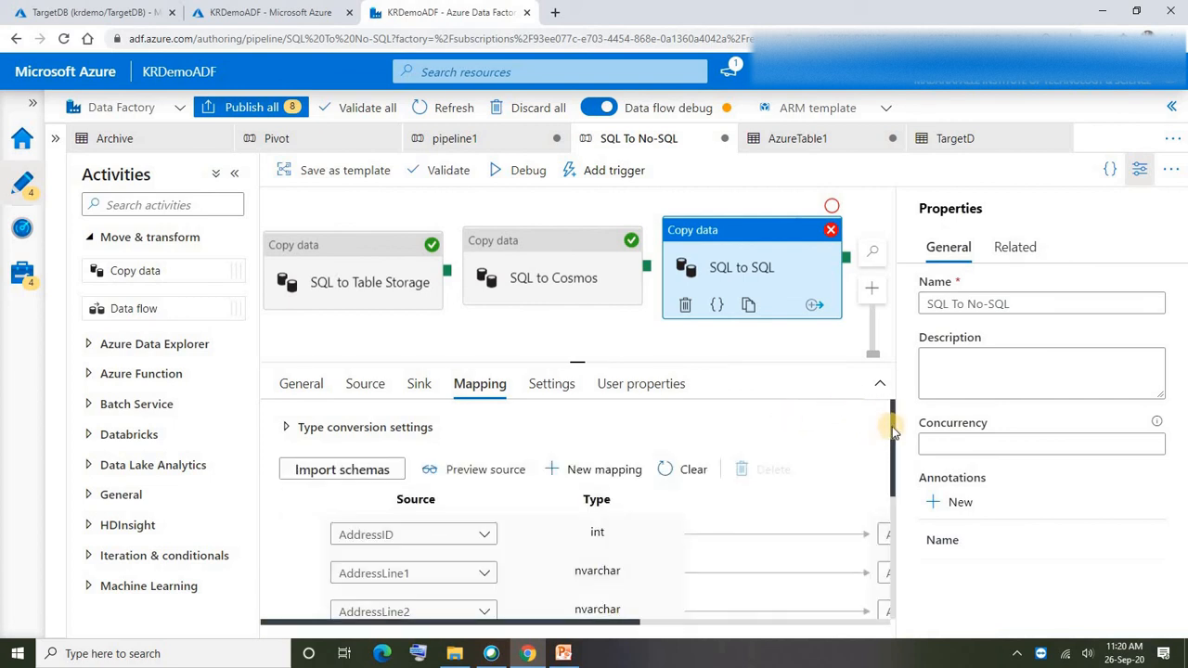
pyautogui.moveTo(893, 429); pyautogui.dragTo(880, 560)
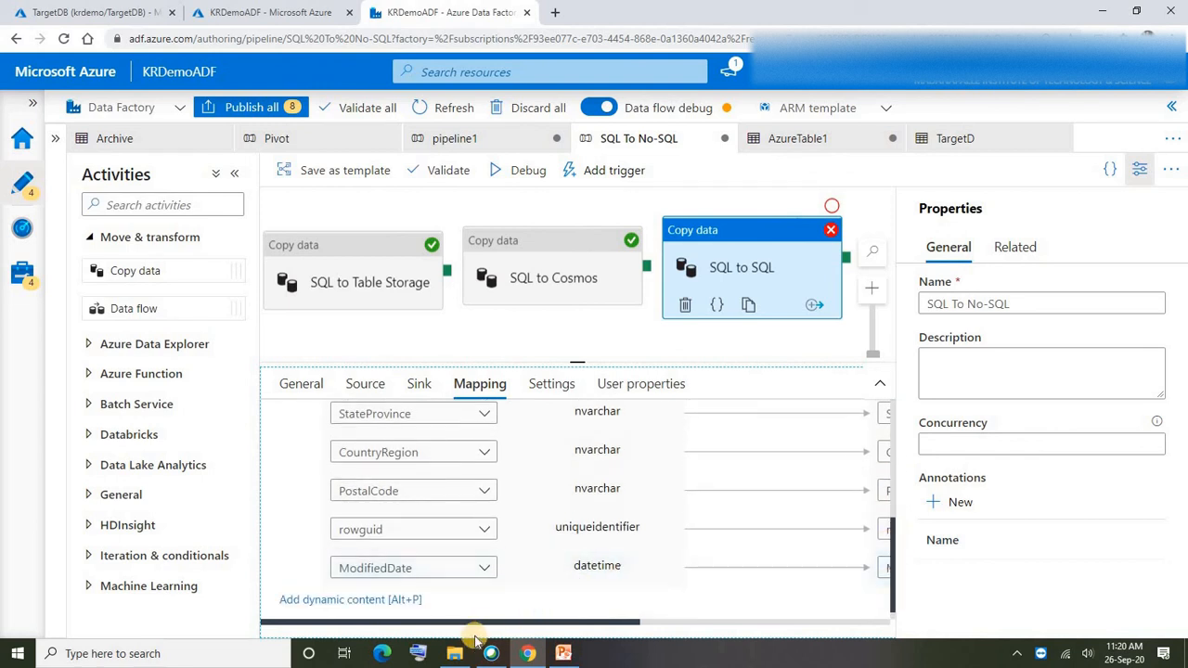
pyautogui.scroll(5, 409, 612)
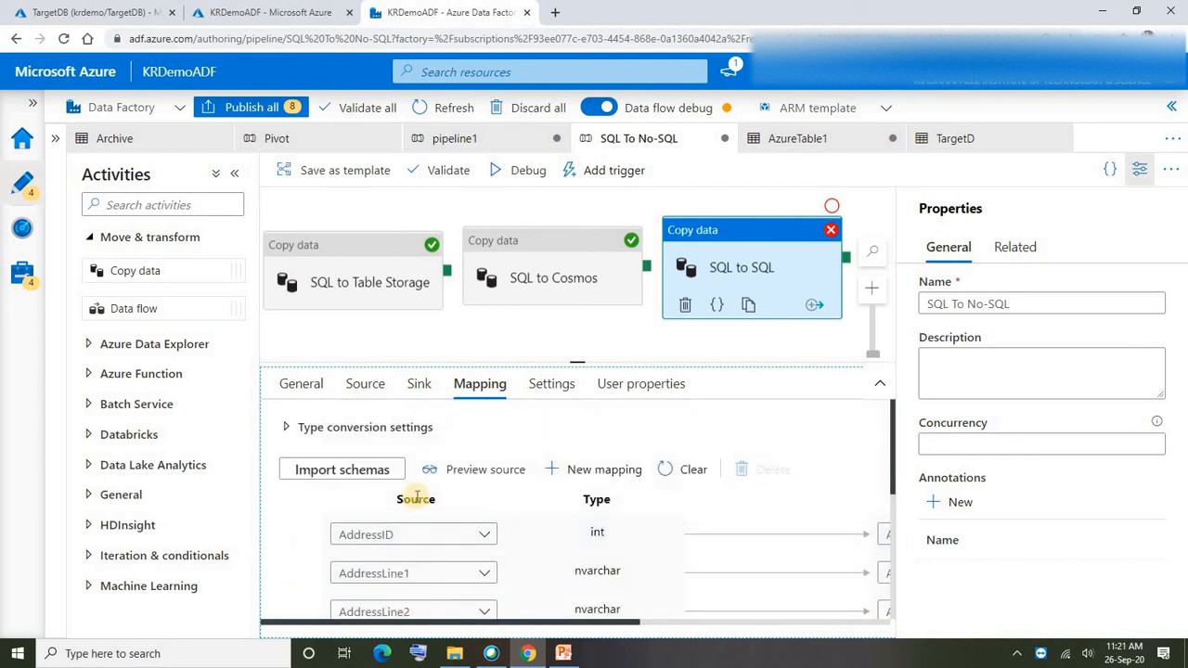
pyautogui.scroll(-5, 450, 442)
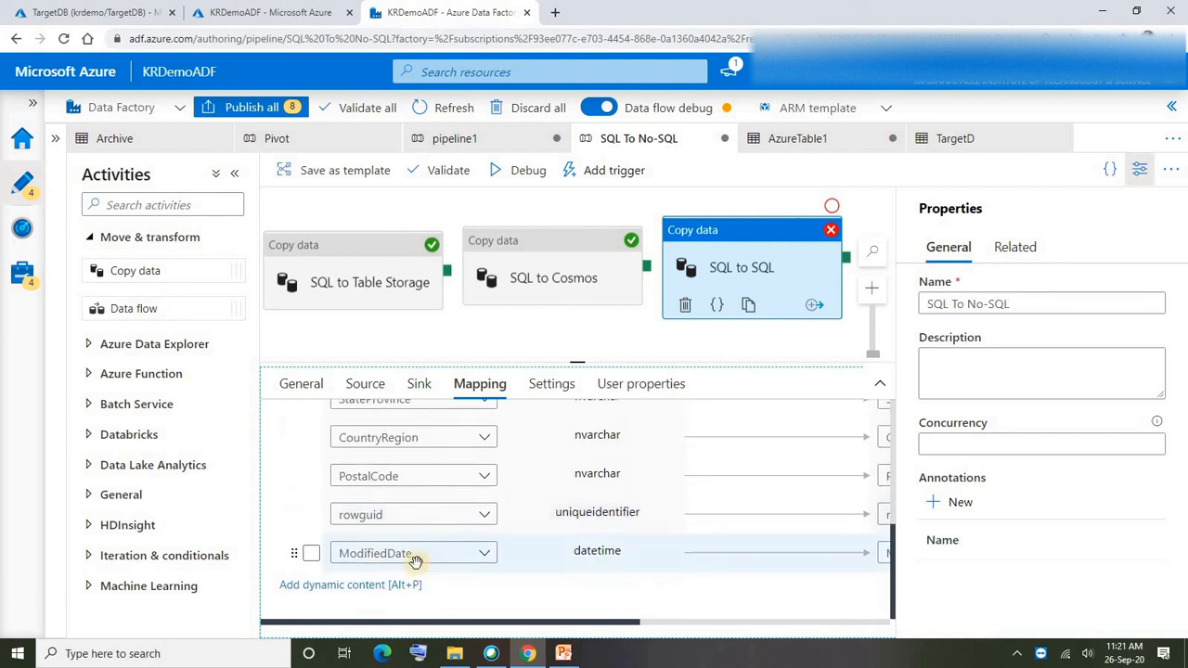
pyautogui.scroll(5, 410, 553)
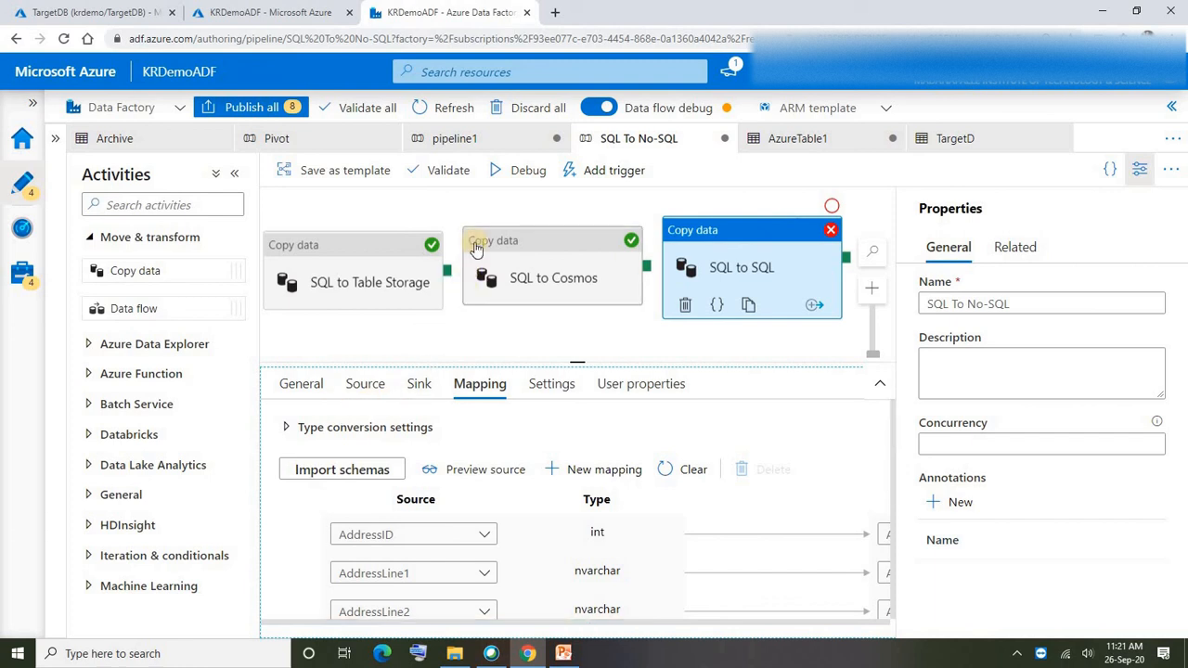
pyautogui.click(501, 174)
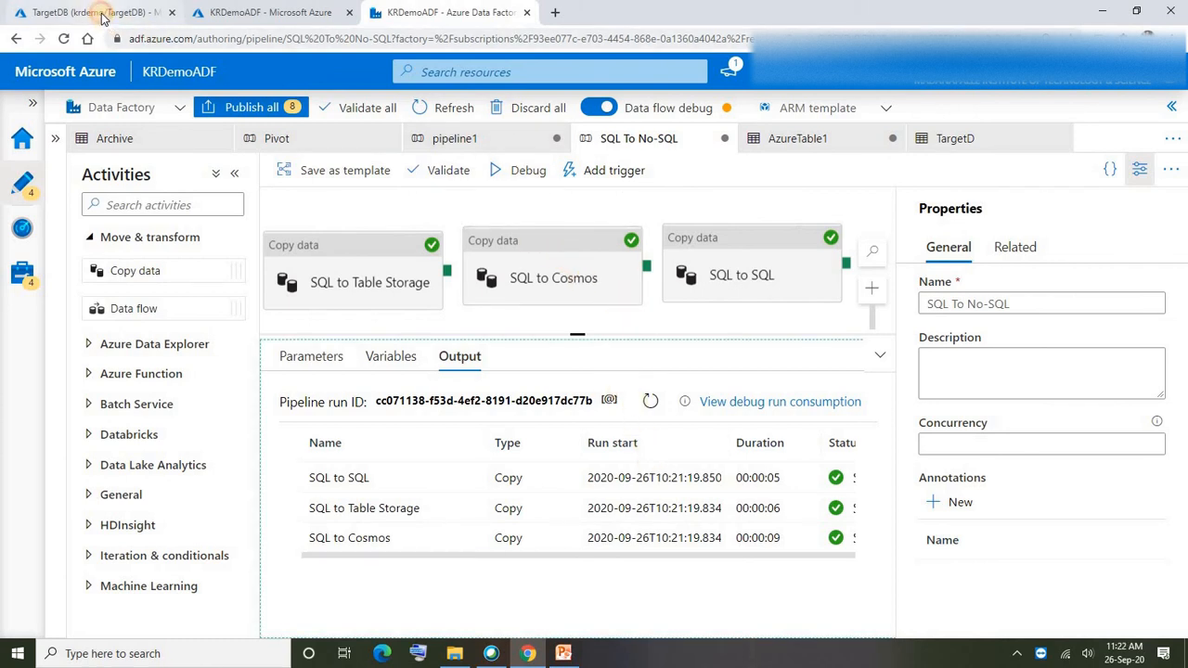
# Step: Switch to the TargetDB query editor, rerun select * from [dbo].[Address] and examine the columns of the returned rows
pyautogui.click(102, 13)
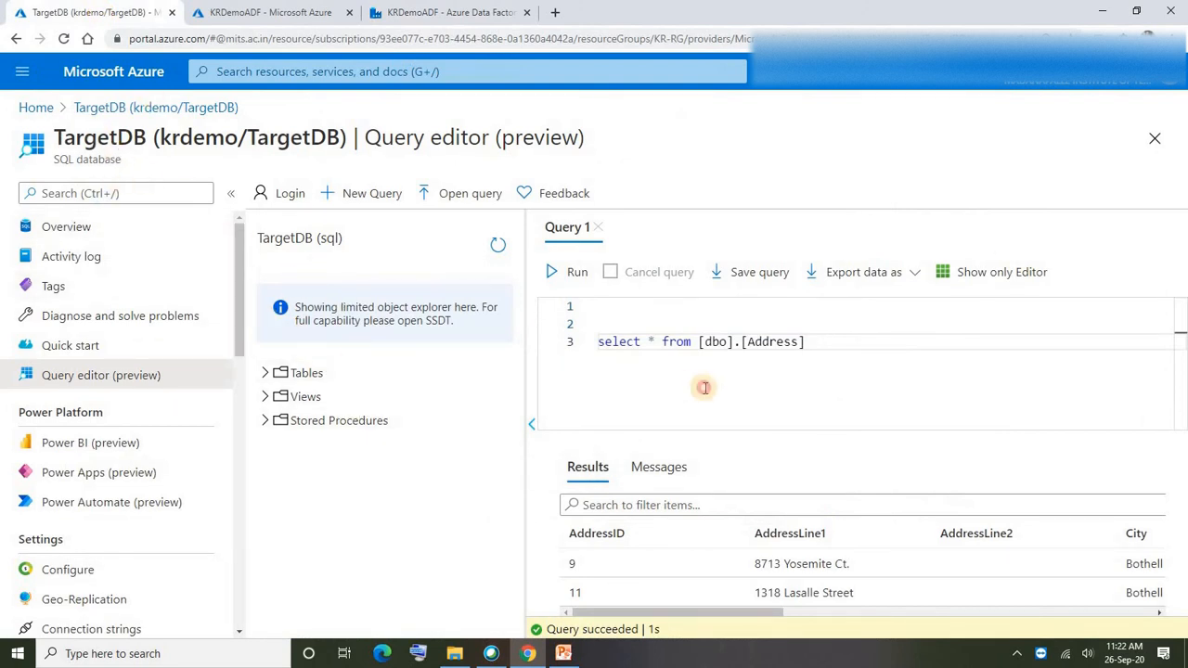
pyautogui.click(535, 349)
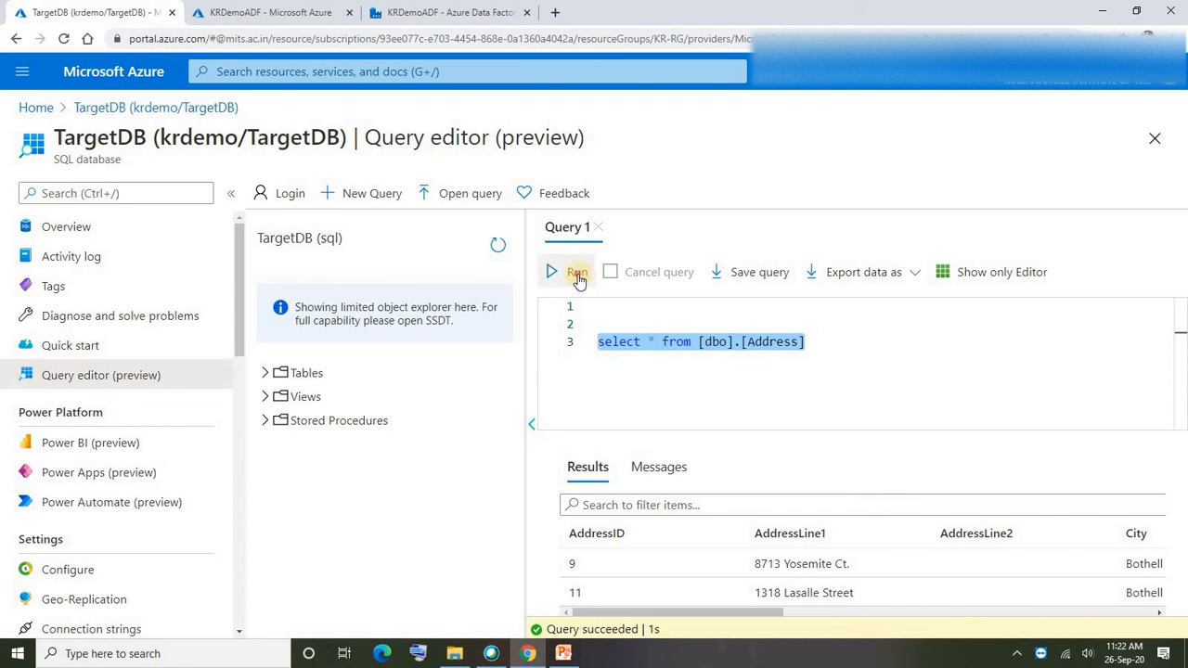
pyautogui.click(569, 271)
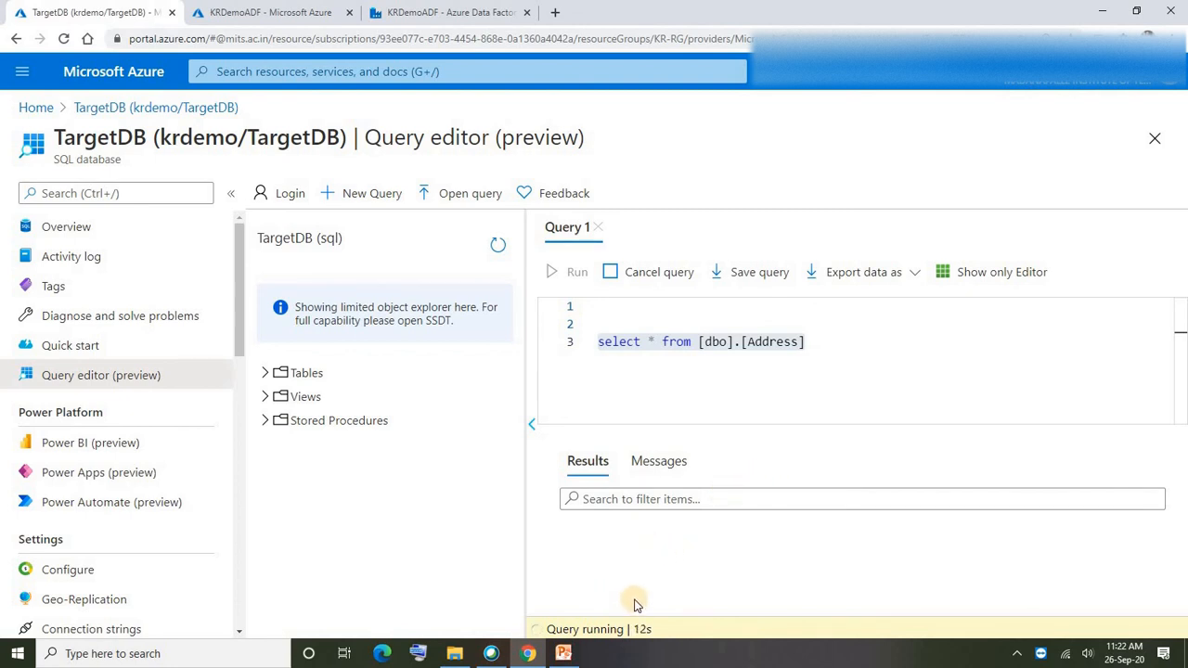
pyautogui.moveTo(637, 604); pyautogui.dragTo(1067, 603)
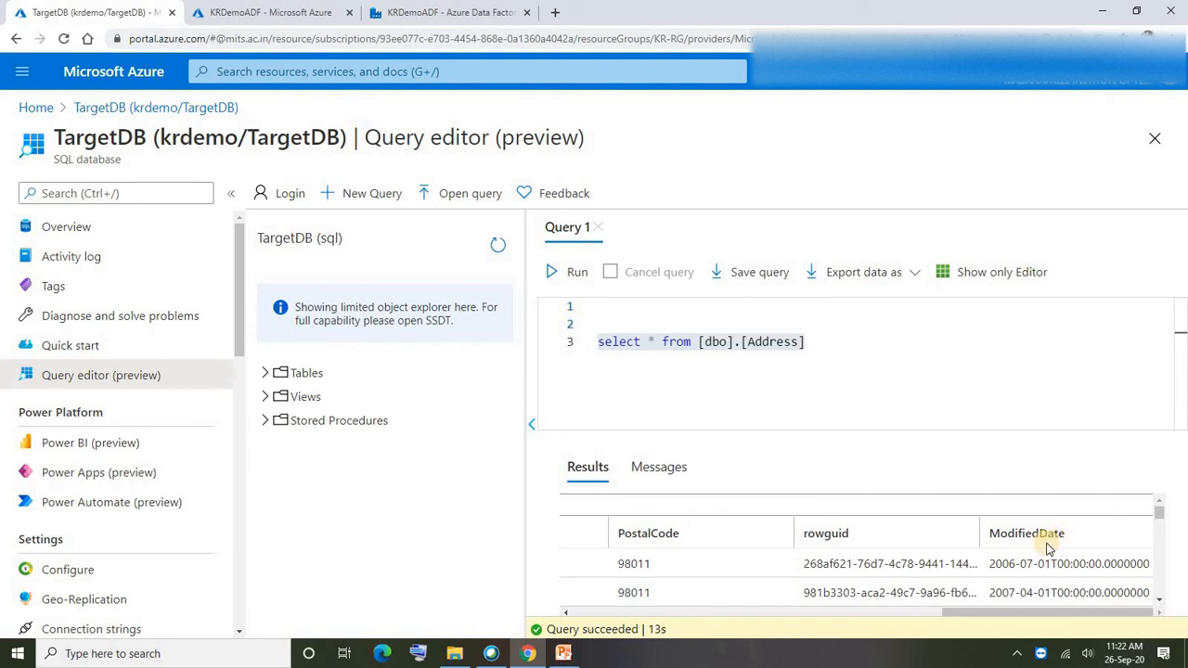
pyautogui.moveTo(1007, 610); pyautogui.dragTo(615, 593)
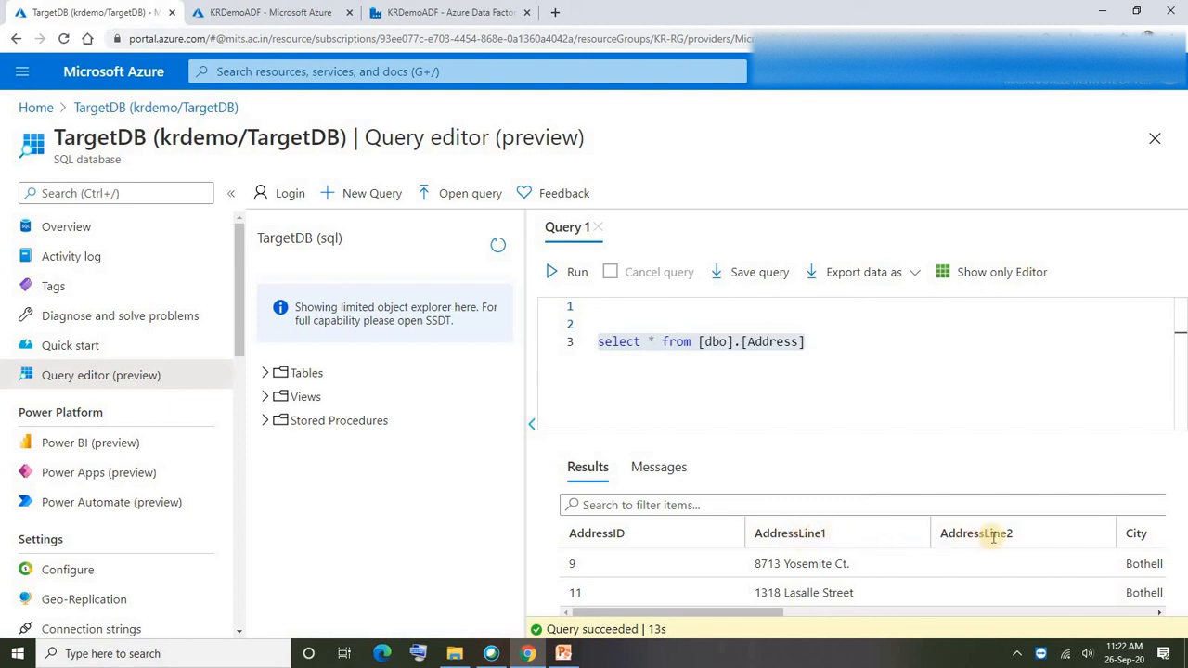
pyautogui.click(814, 347)
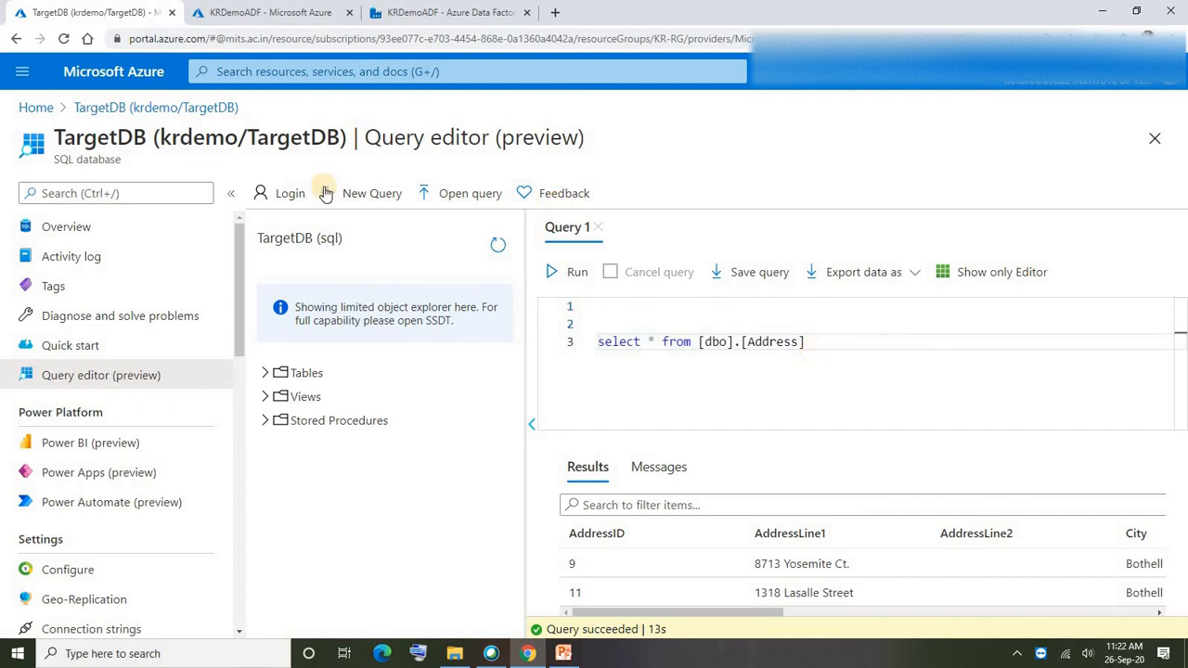
# Step: Leave the query editor, discarding its unsaved edits, and examine the year column of the Address table in the kradls storage account's Storage Explorer
pyautogui.click(37, 108)
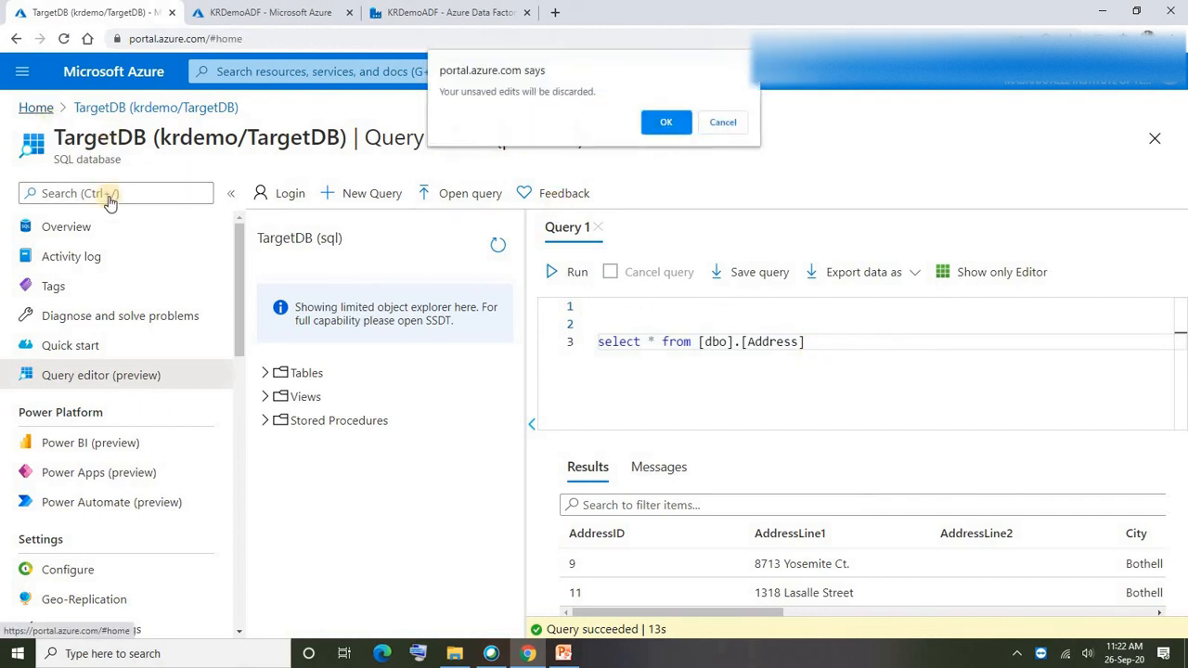
pyautogui.click(665, 122)
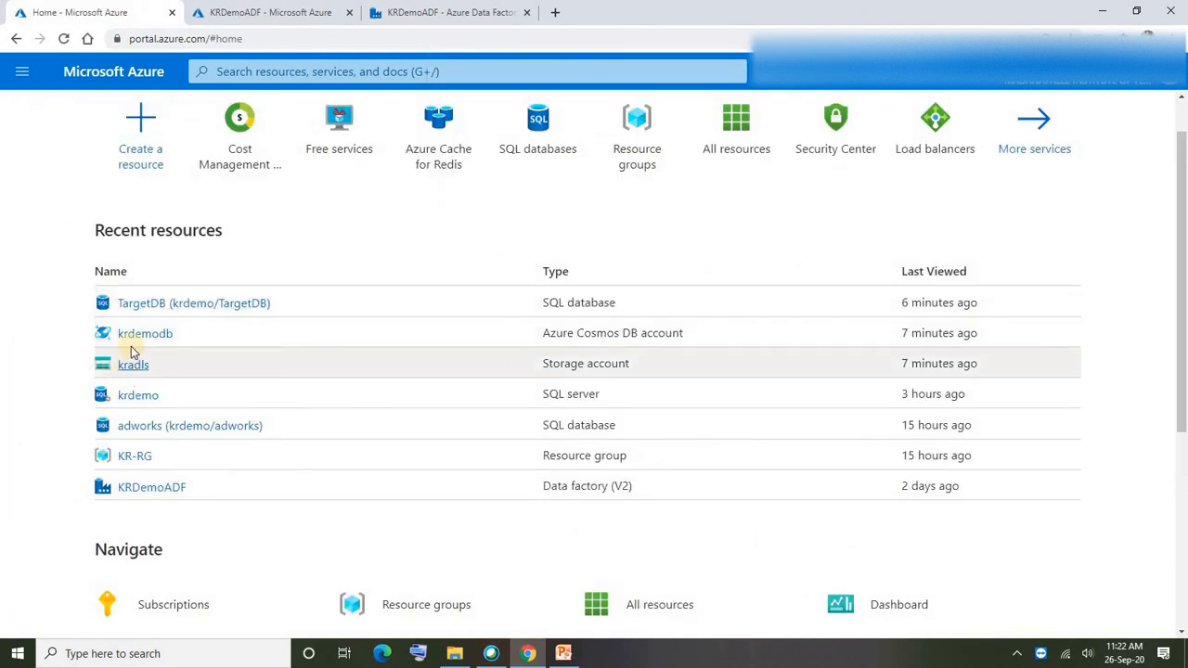
pyautogui.click(130, 369)
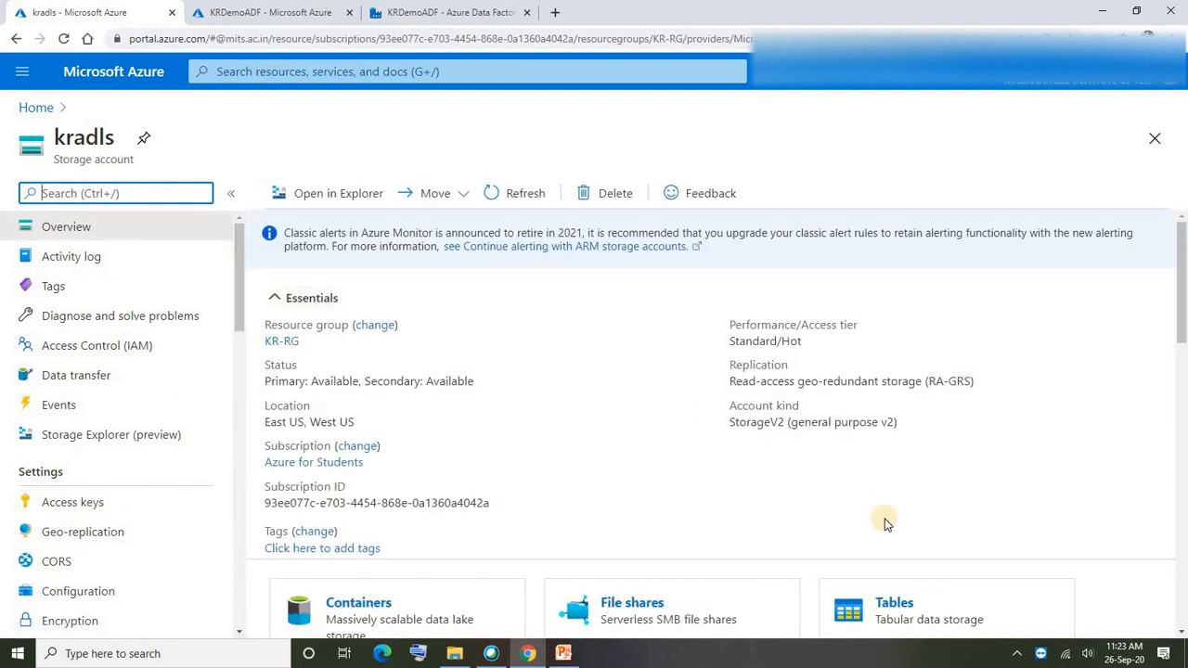
pyautogui.scroll(-3, 880, 512)
pyautogui.click(890, 382)
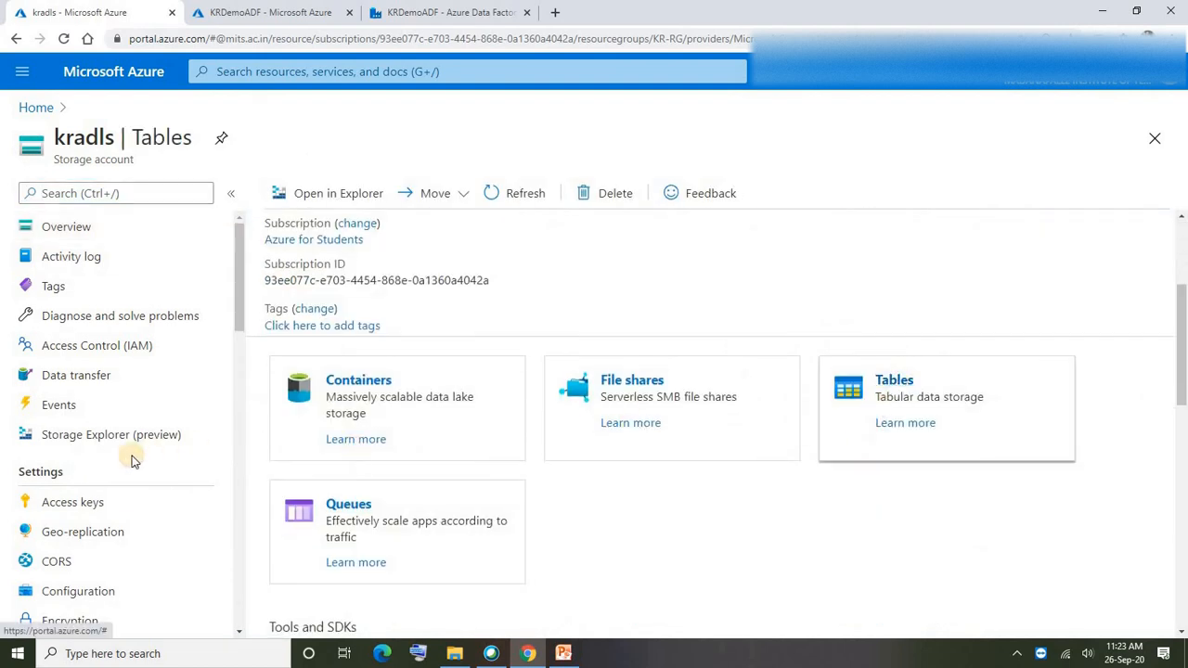
pyautogui.click(59, 440)
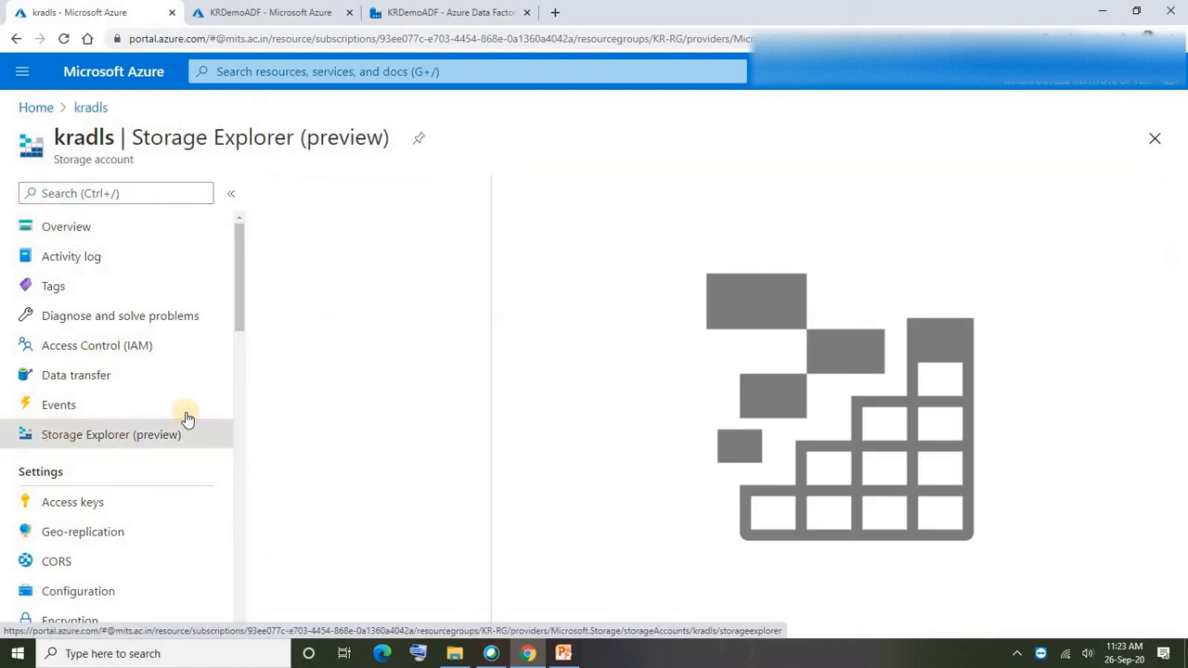
pyautogui.click(264, 295)
pyautogui.click(341, 328)
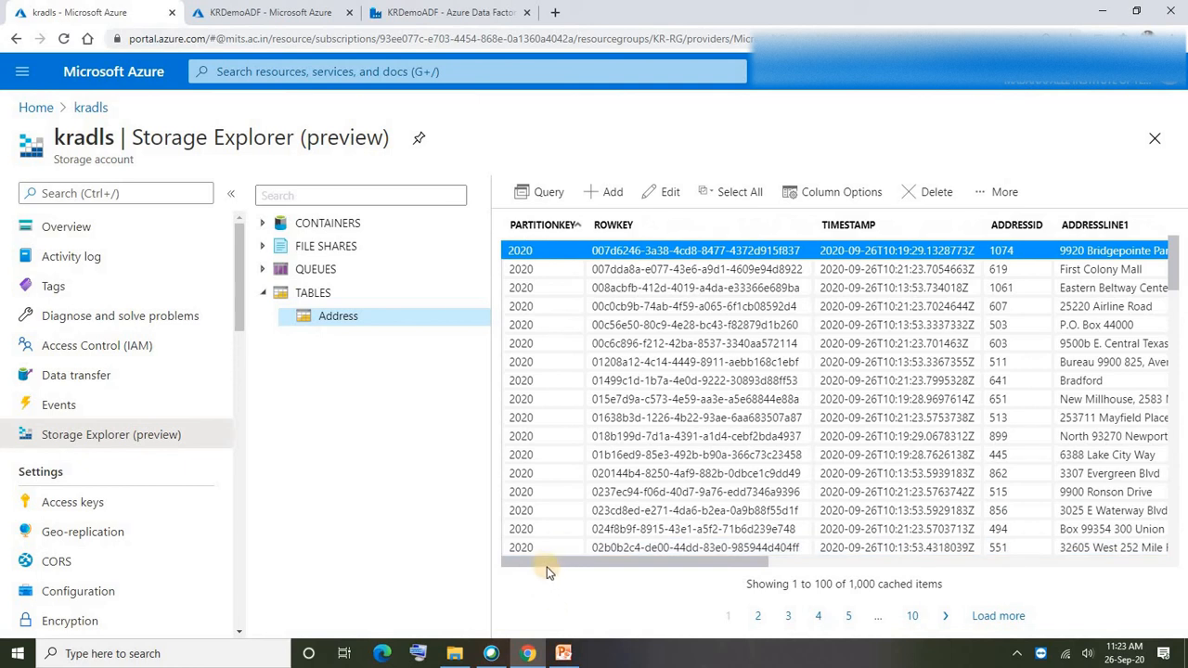
pyautogui.moveTo(546, 562); pyautogui.dragTo(1021, 562)
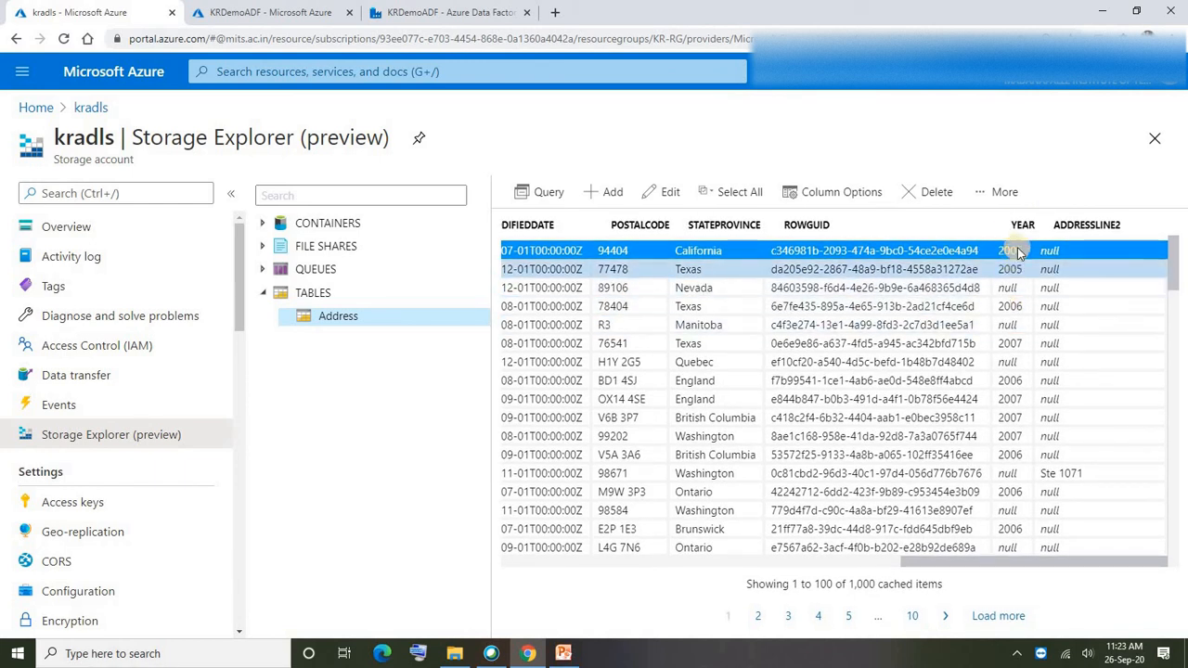
pyautogui.scroll(-2, 941, 252)
# Step: Open the krdemodb Cosmos DB account's Data Explorer and expand the Address container of the DemoDB database
pyautogui.click(35, 107)
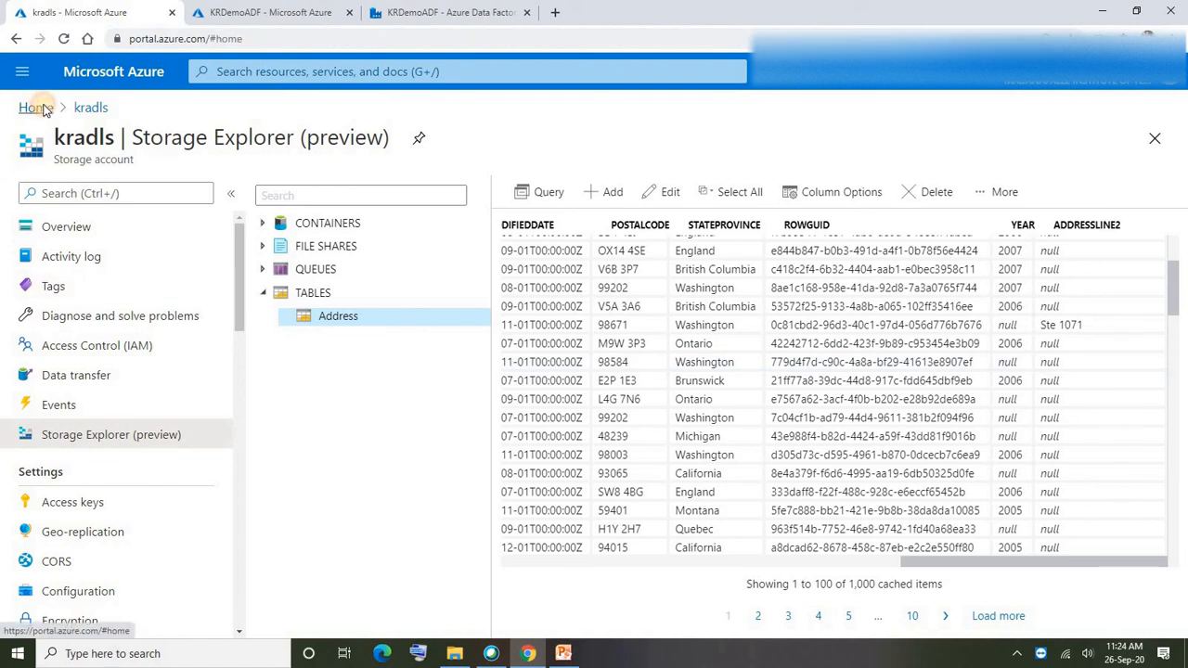
pyautogui.click(144, 365)
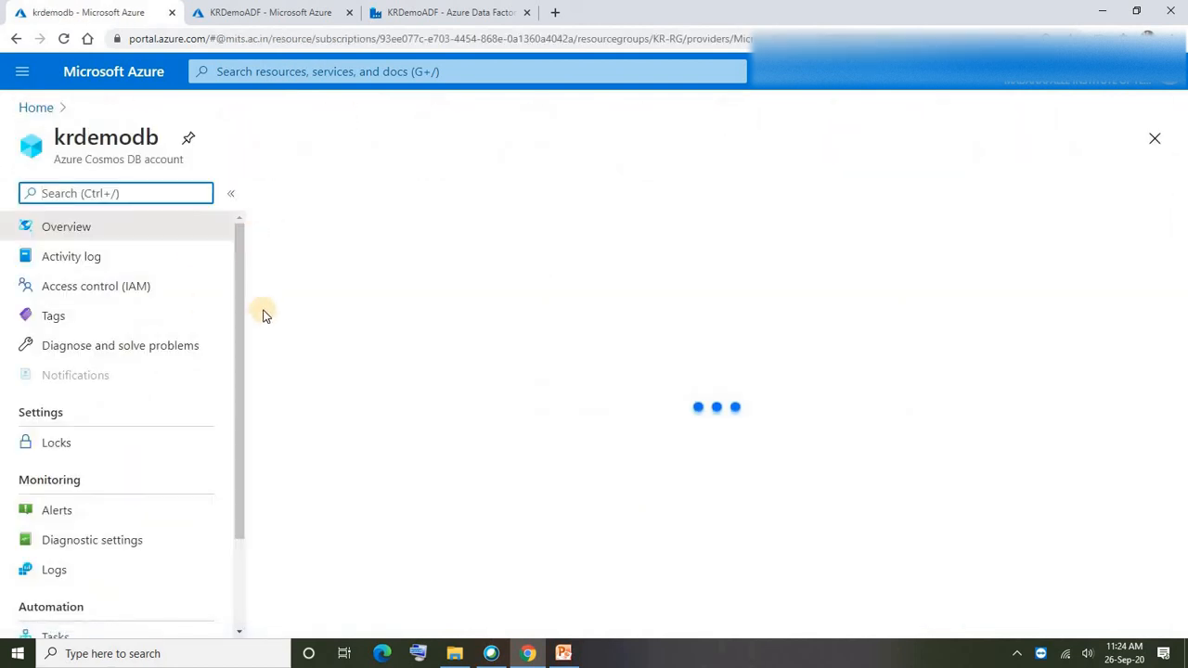
pyautogui.click(81, 442)
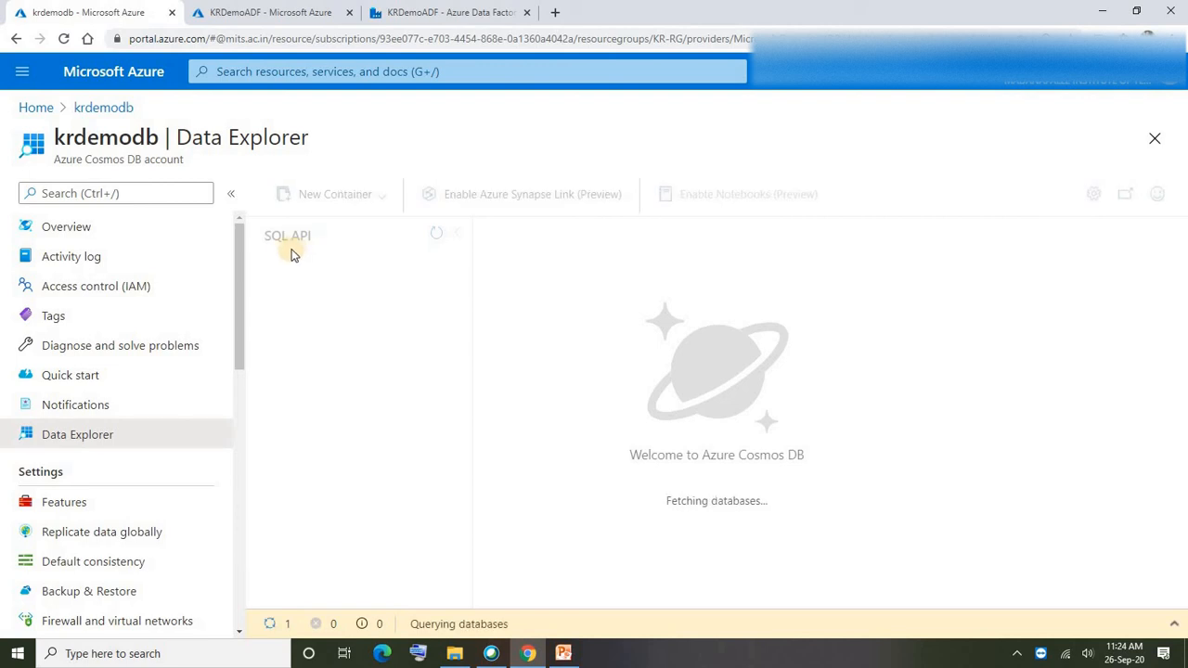
pyautogui.click(265, 269)
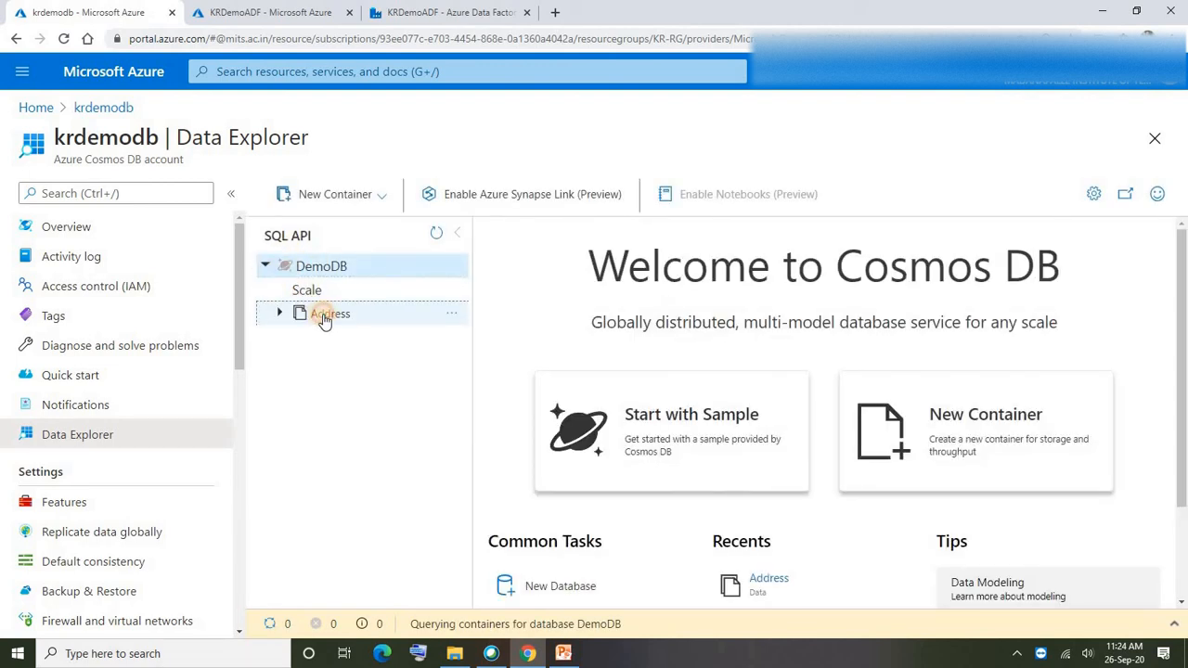
pyautogui.click(325, 315)
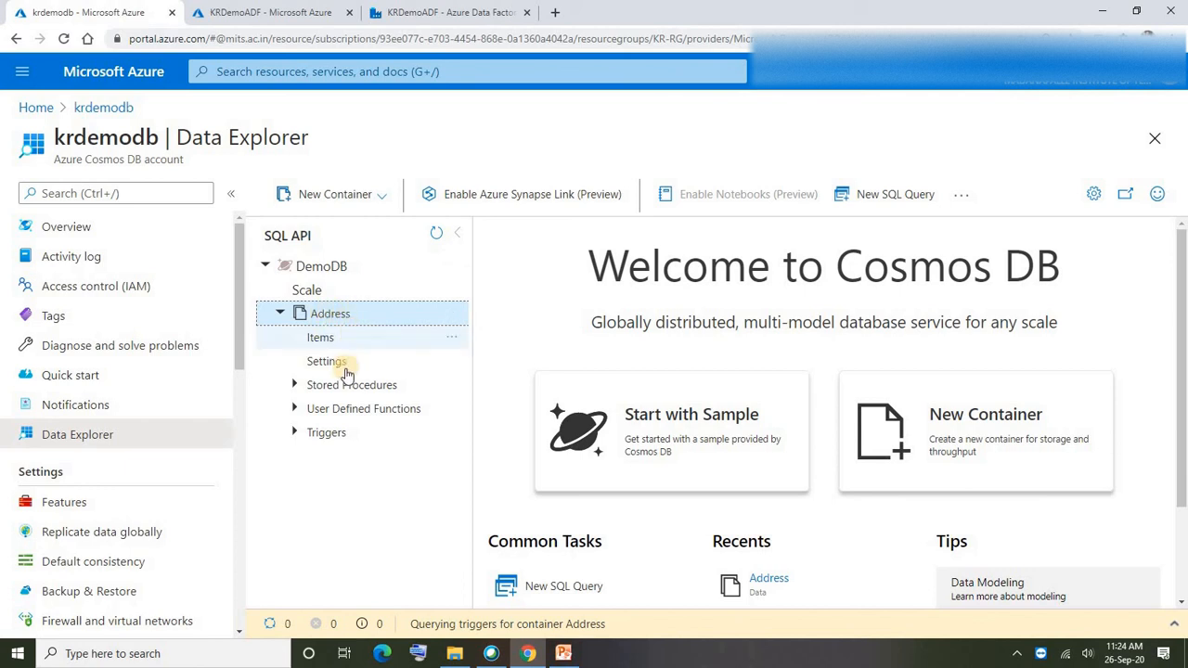
# Step: Run the query SELECT * FROM c on the Address container and examine the fields of the first returned document
pyautogui.click(844, 194)
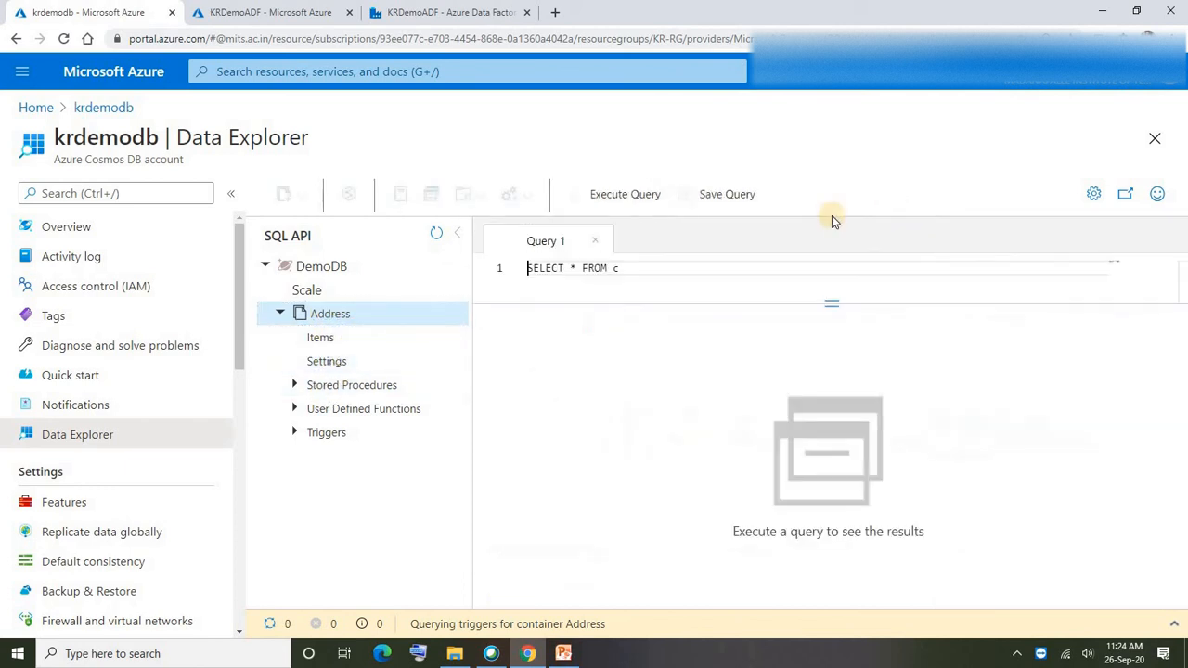
pyautogui.click(605, 194)
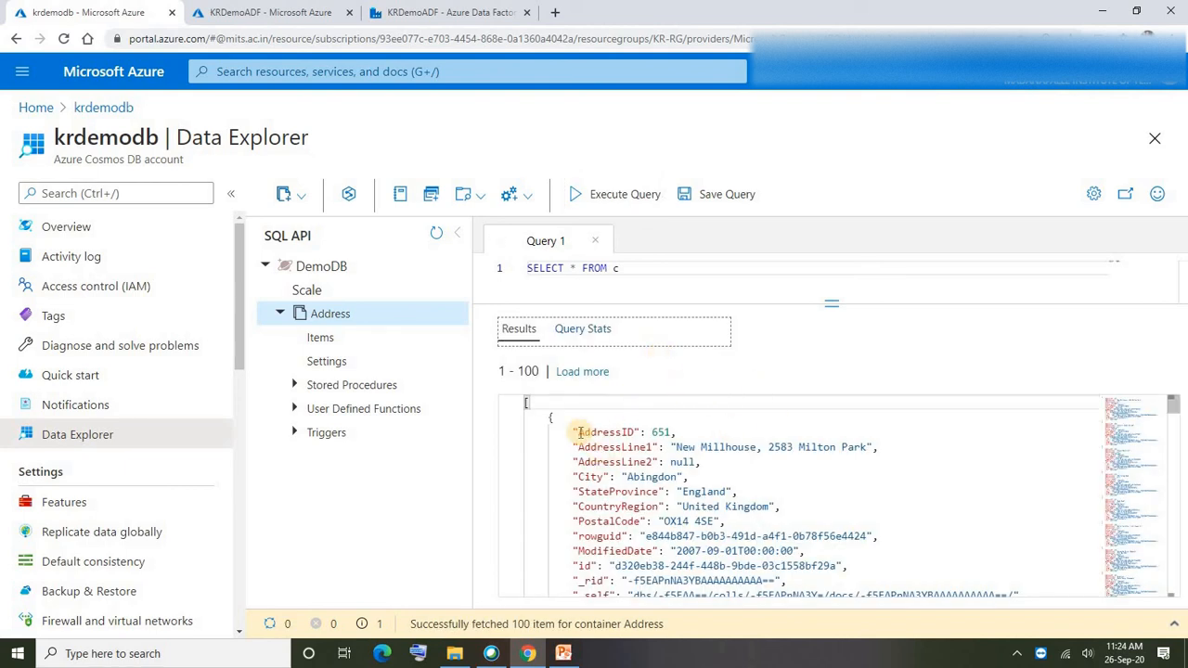
pyautogui.moveTo(579, 432); pyautogui.dragTo(807, 549)
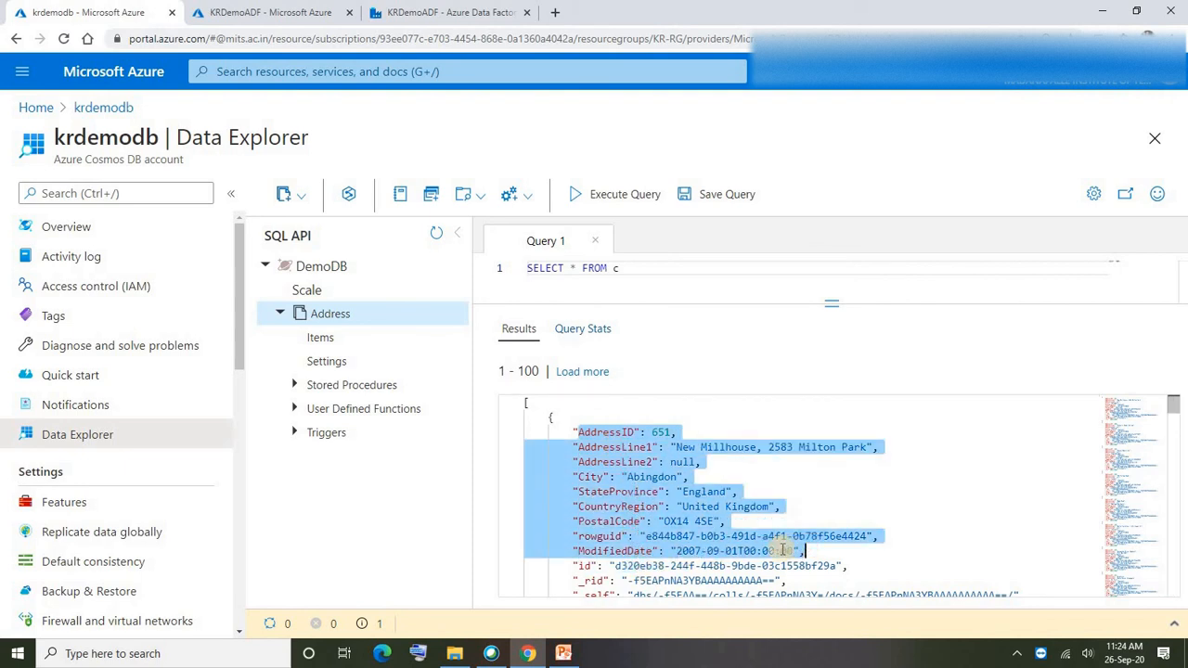
# Step: Load further pages of the query results until items 1401 - 1500 are listed
pyautogui.click(584, 373)
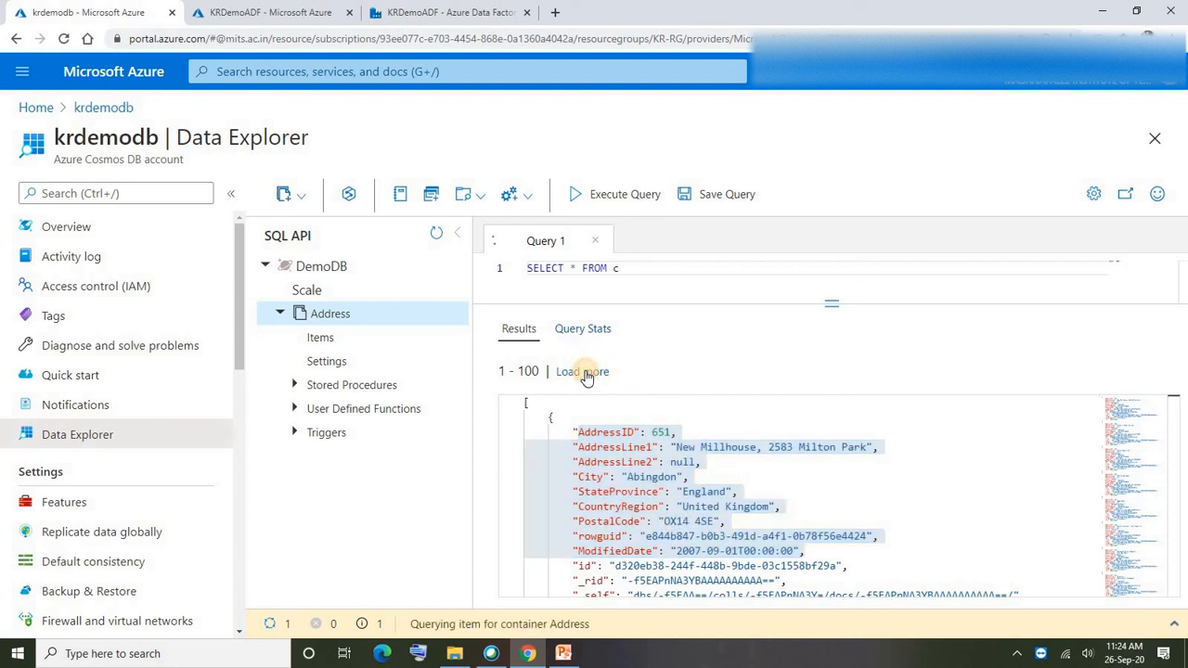
pyautogui.click(605, 375)
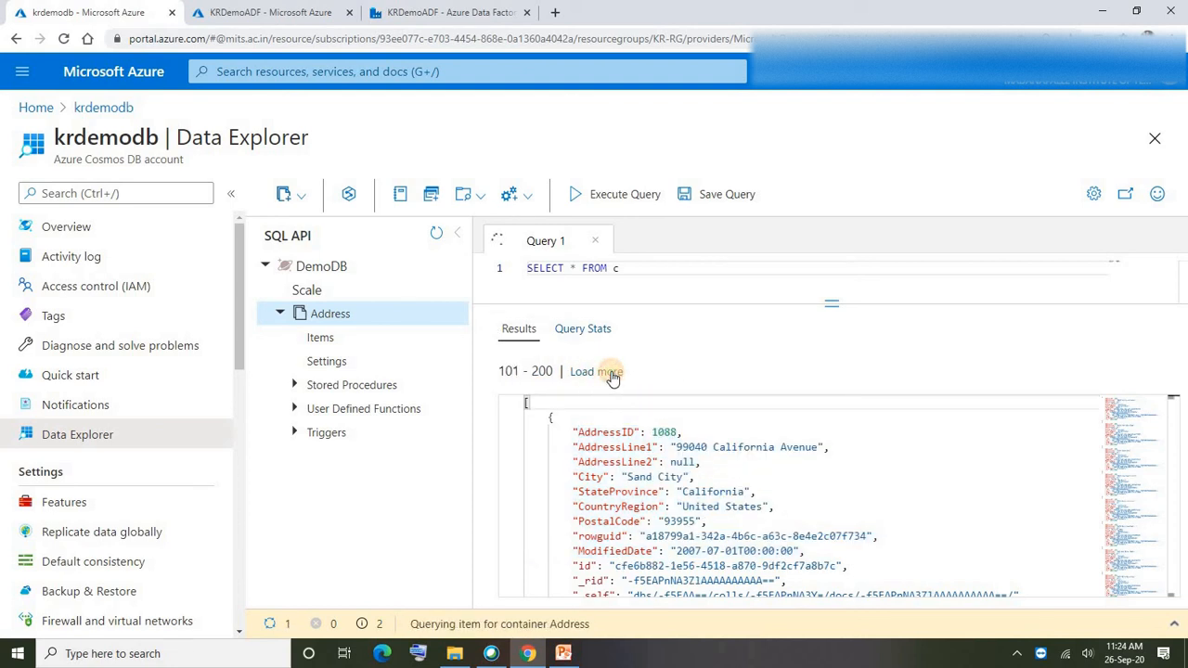
pyautogui.click(605, 373)
pyautogui.click(605, 373)
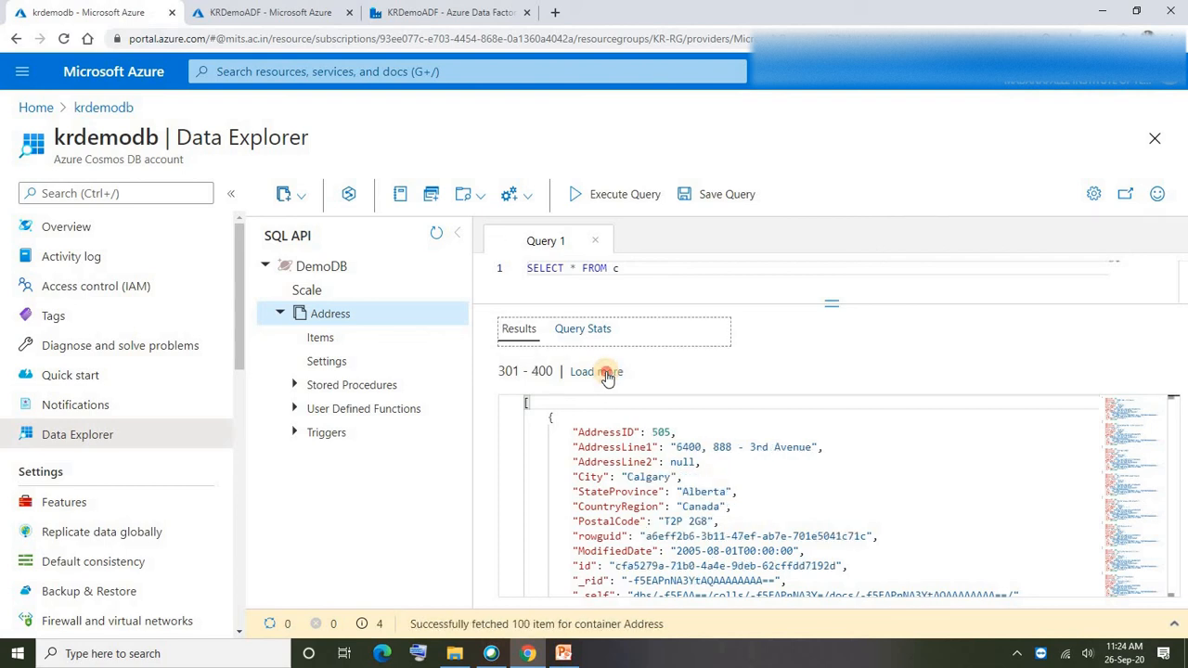
pyautogui.click(605, 374)
pyautogui.click(605, 373)
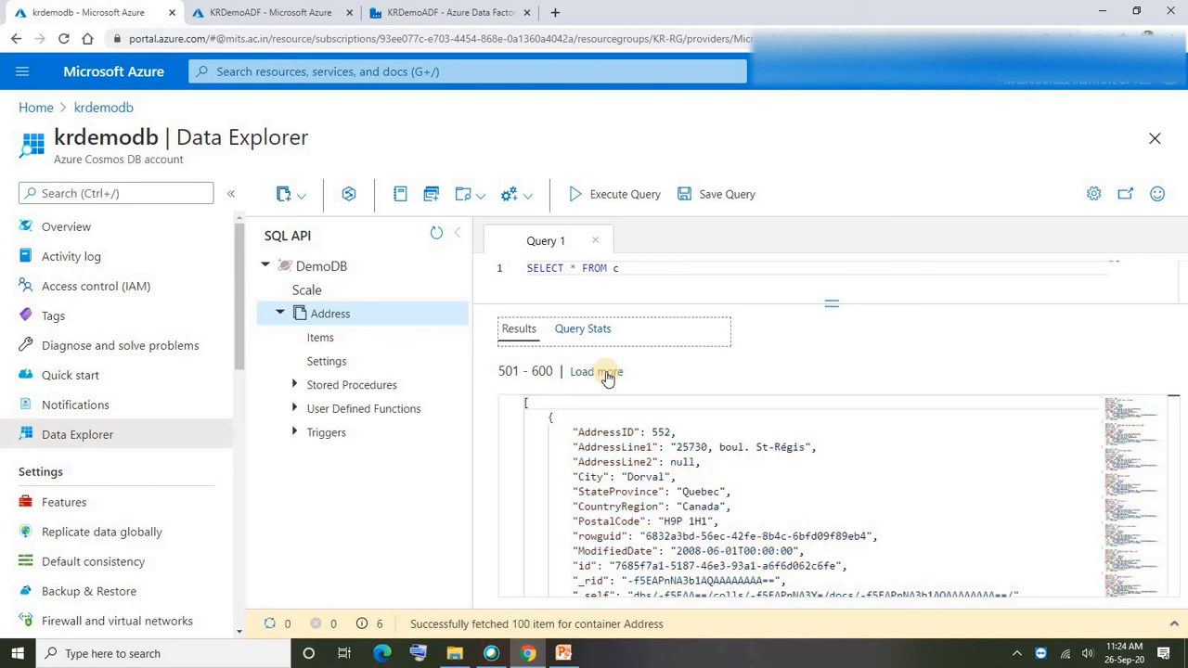
pyautogui.click(605, 373)
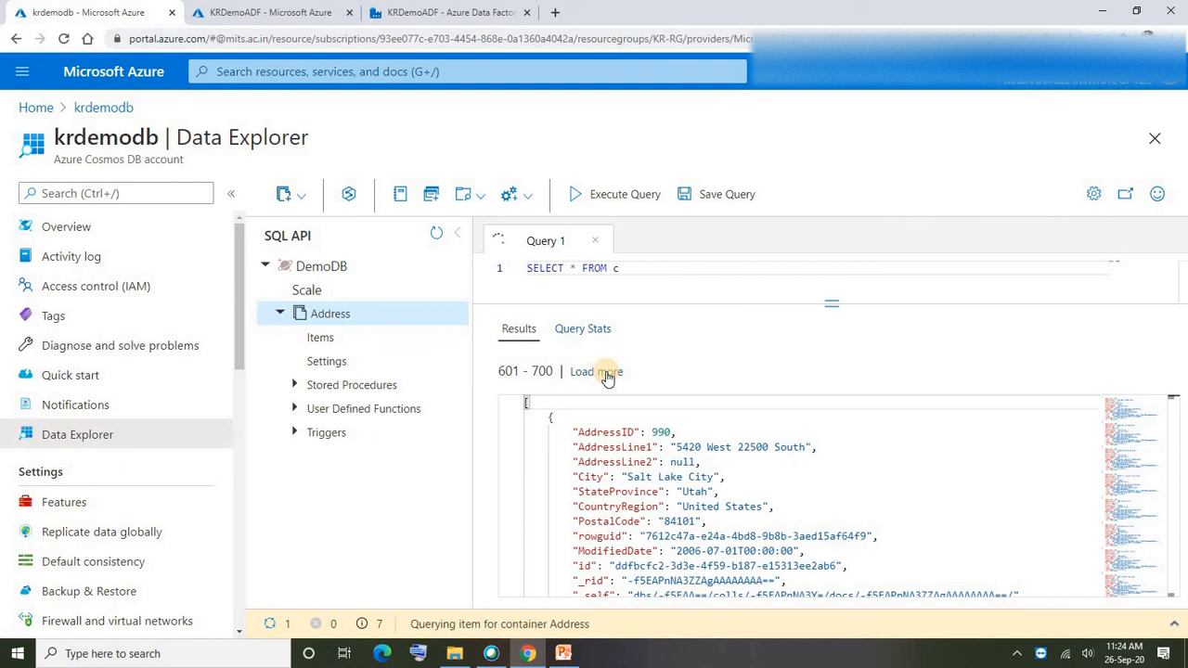
pyautogui.click(605, 373)
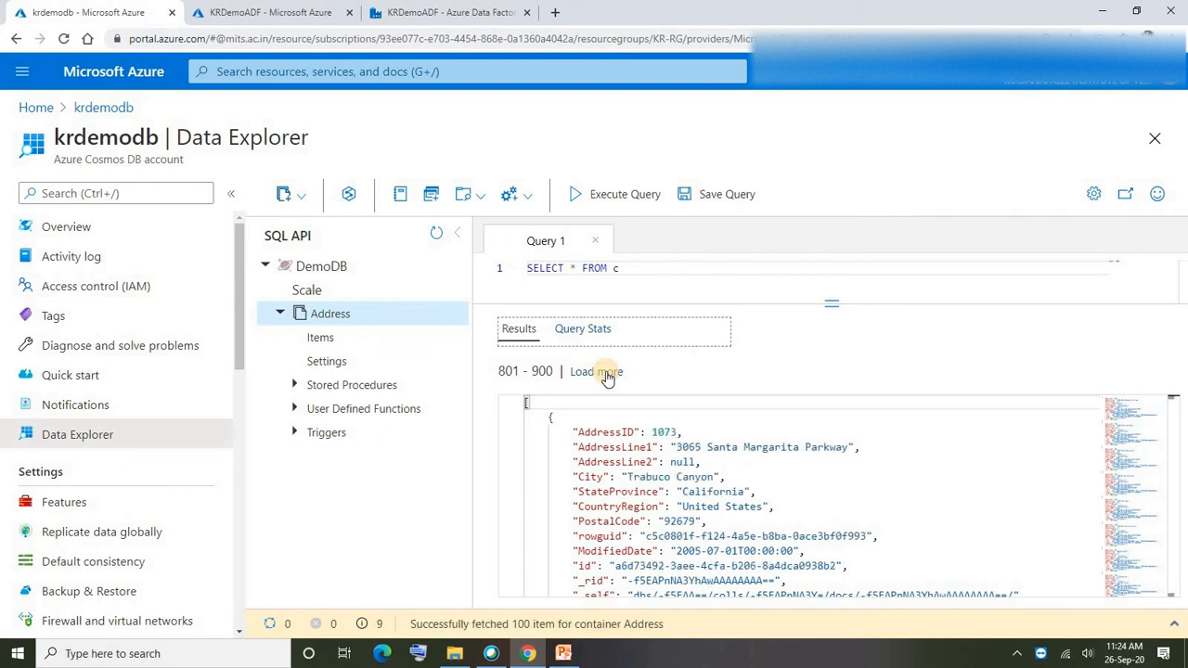
pyautogui.click(604, 373)
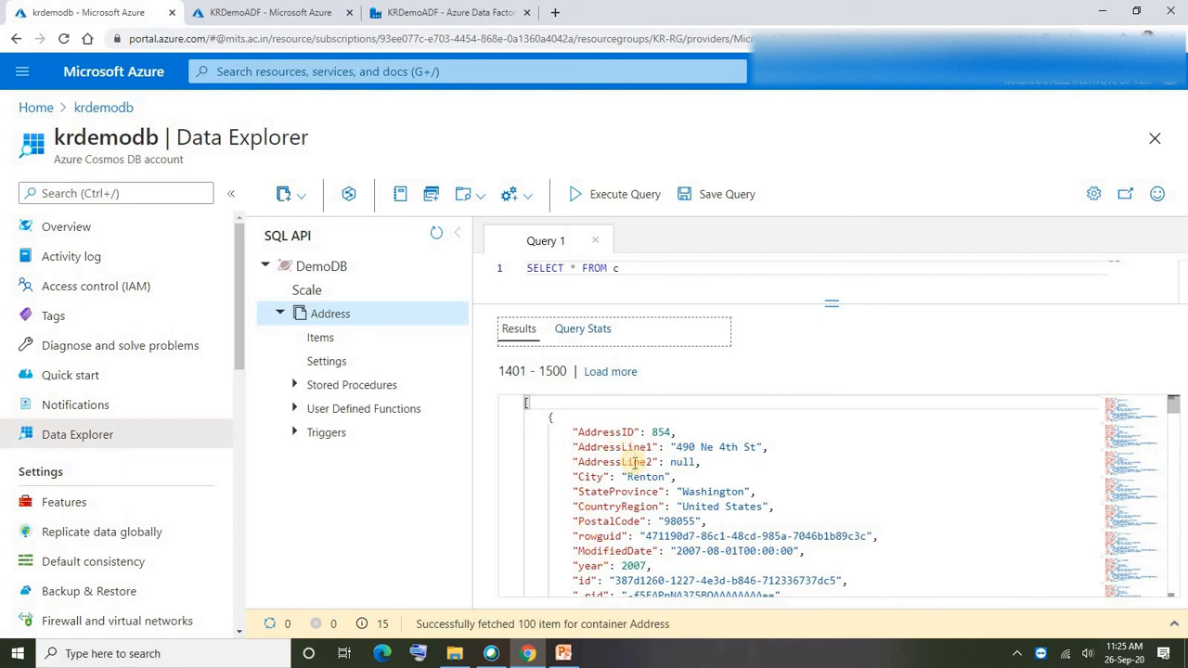
# Step: Examine the first document on this results page and highlight its year field
pyautogui.scroll(-1, 627, 512)
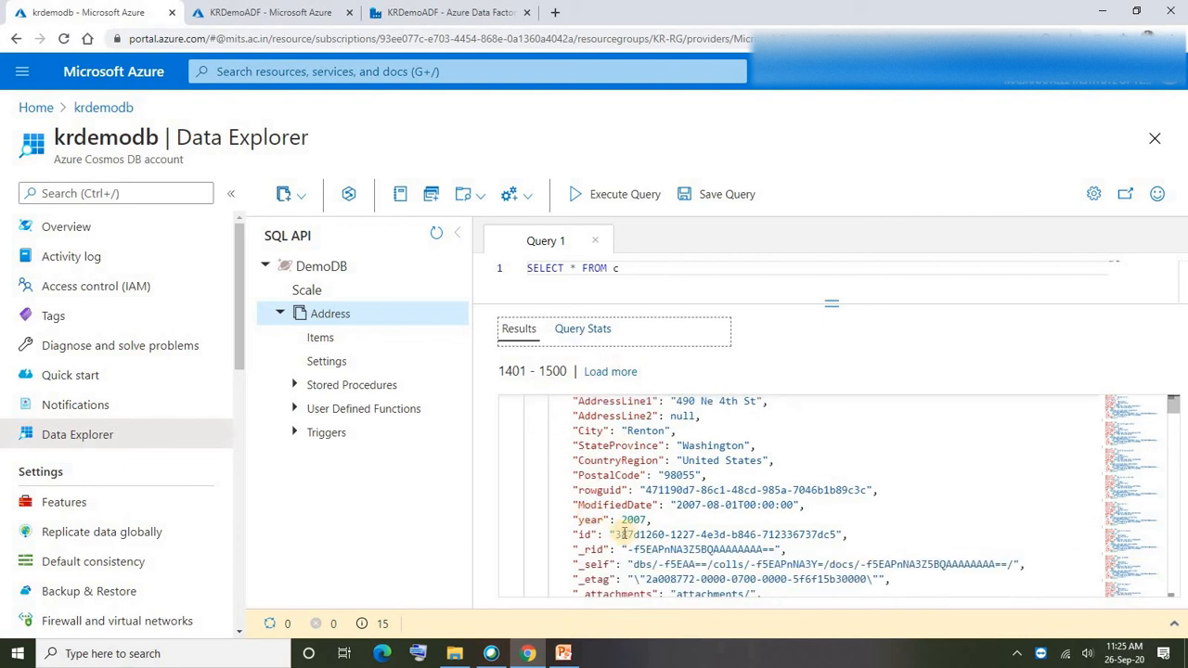
pyautogui.scroll(1, 613, 513)
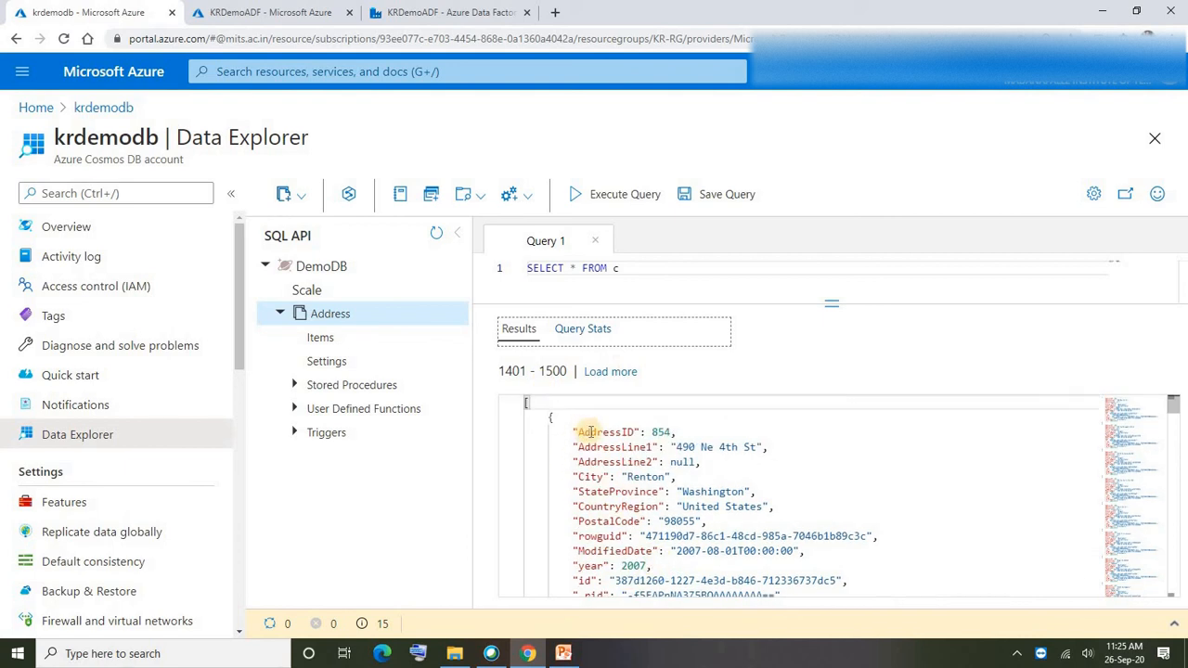
pyautogui.scroll(-2, 593, 482)
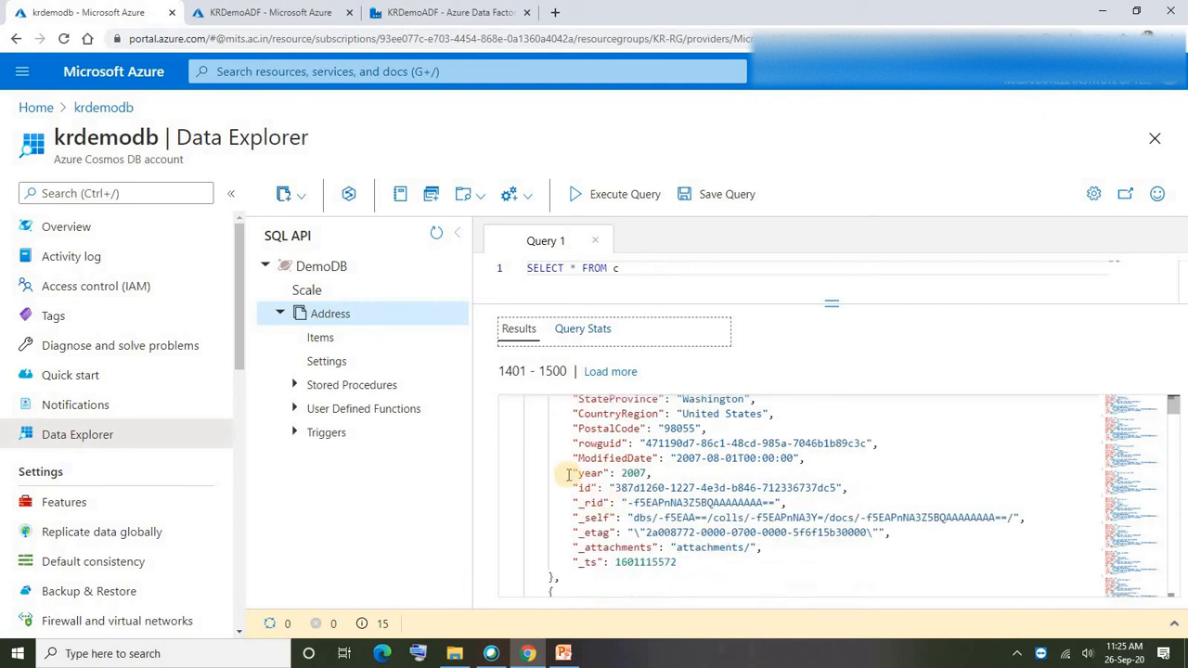
pyautogui.moveTo(565, 474); pyautogui.dragTo(647, 473)
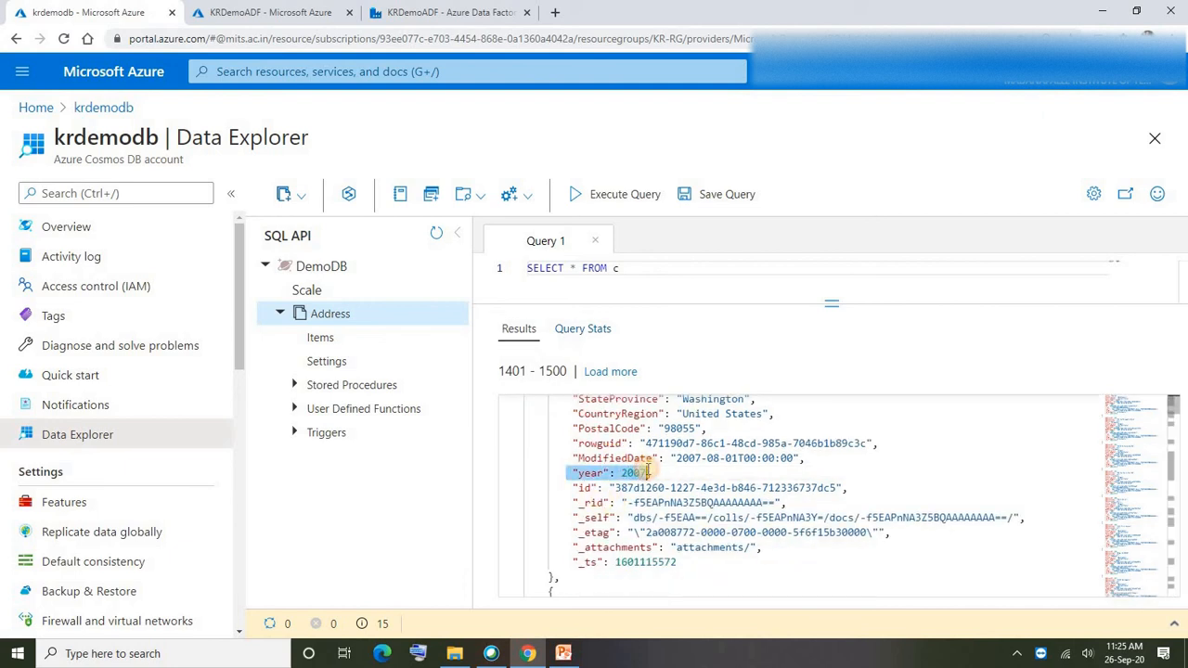
pyautogui.click(670, 473)
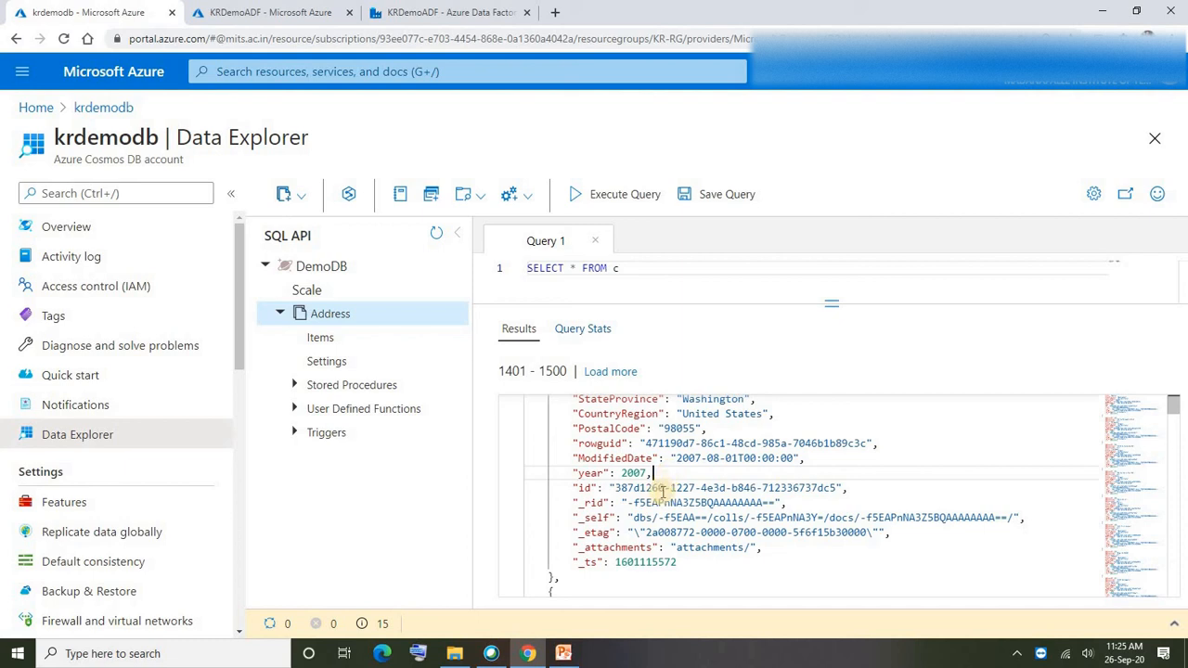
pyautogui.moveTo(665, 475); pyautogui.dragTo(578, 471)
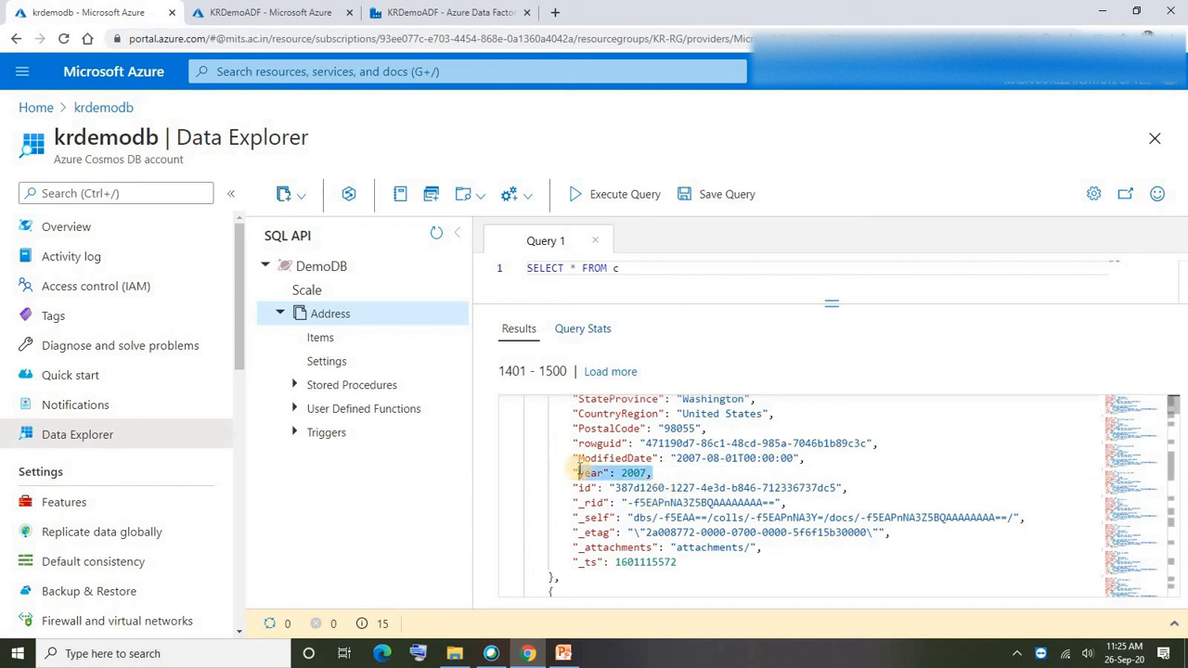